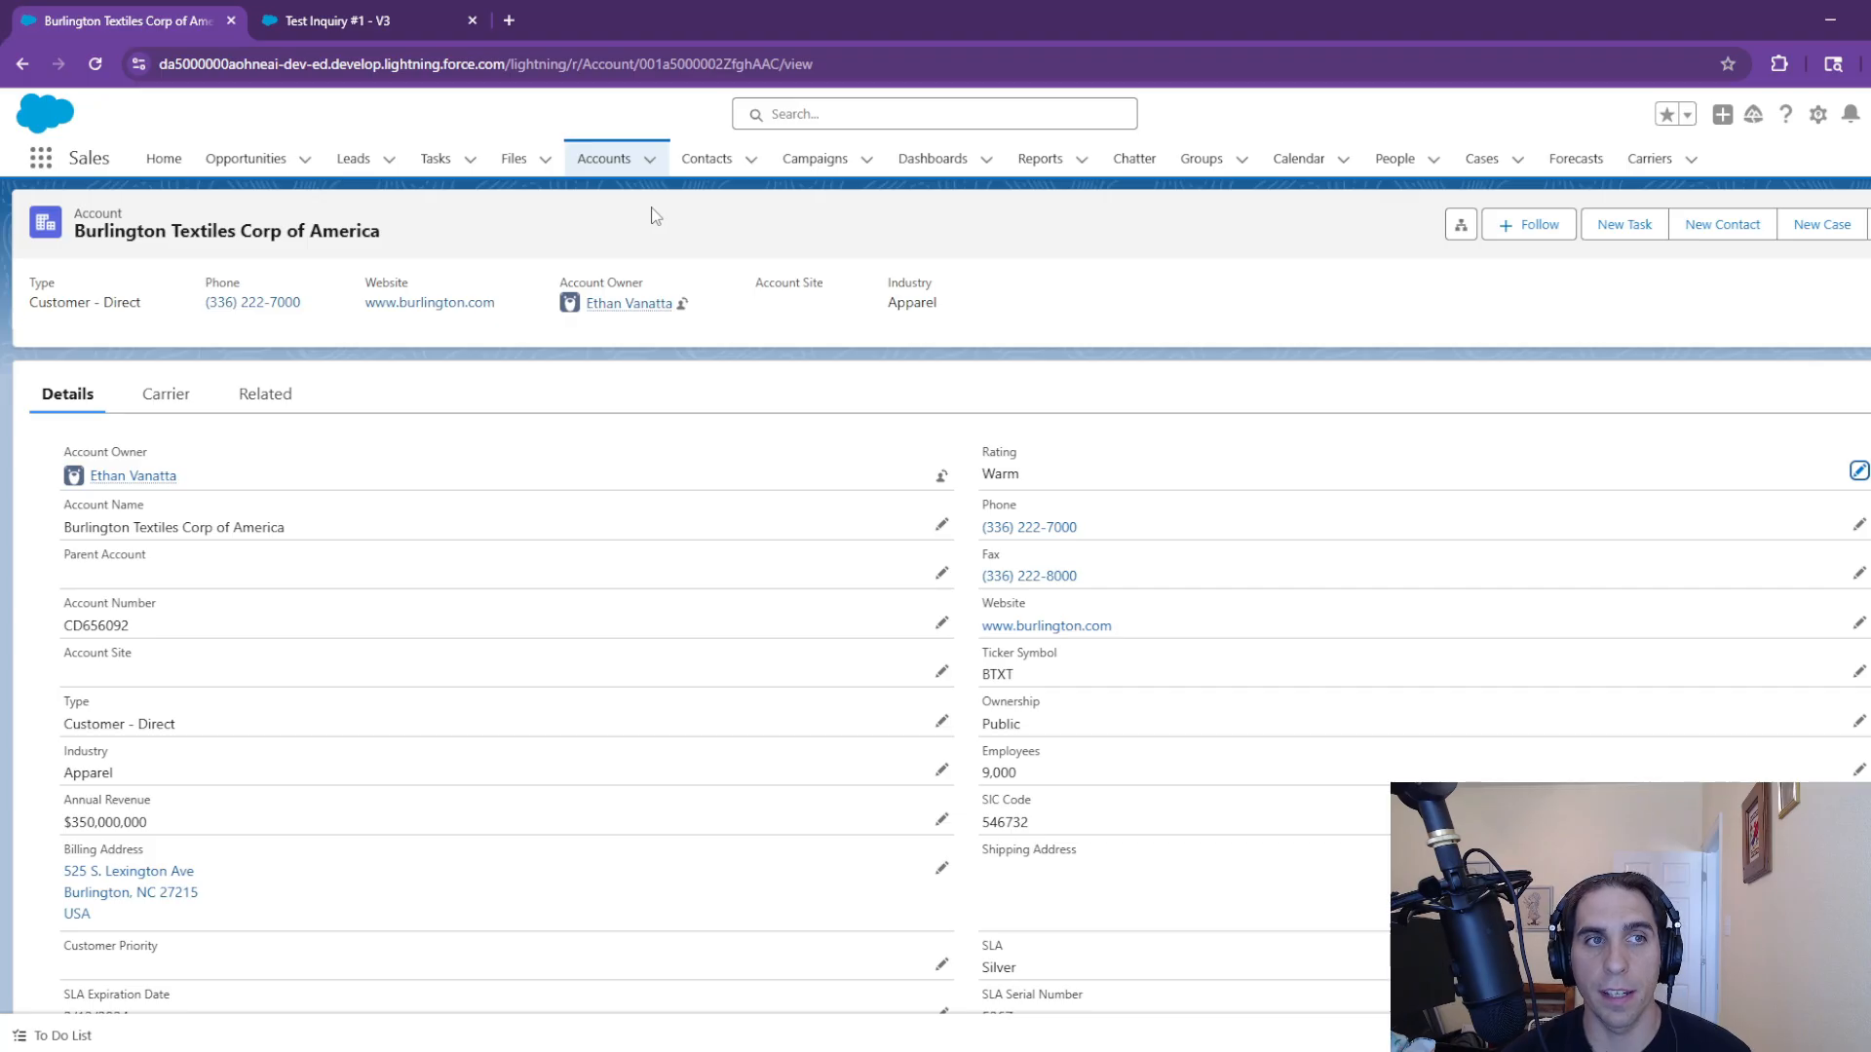
# Open the forT_StatusIfStatement formula in the Test Inquiry #1 flow and enlarge its formula area to read the whole nested IF
pyautogui.click(341, 19)
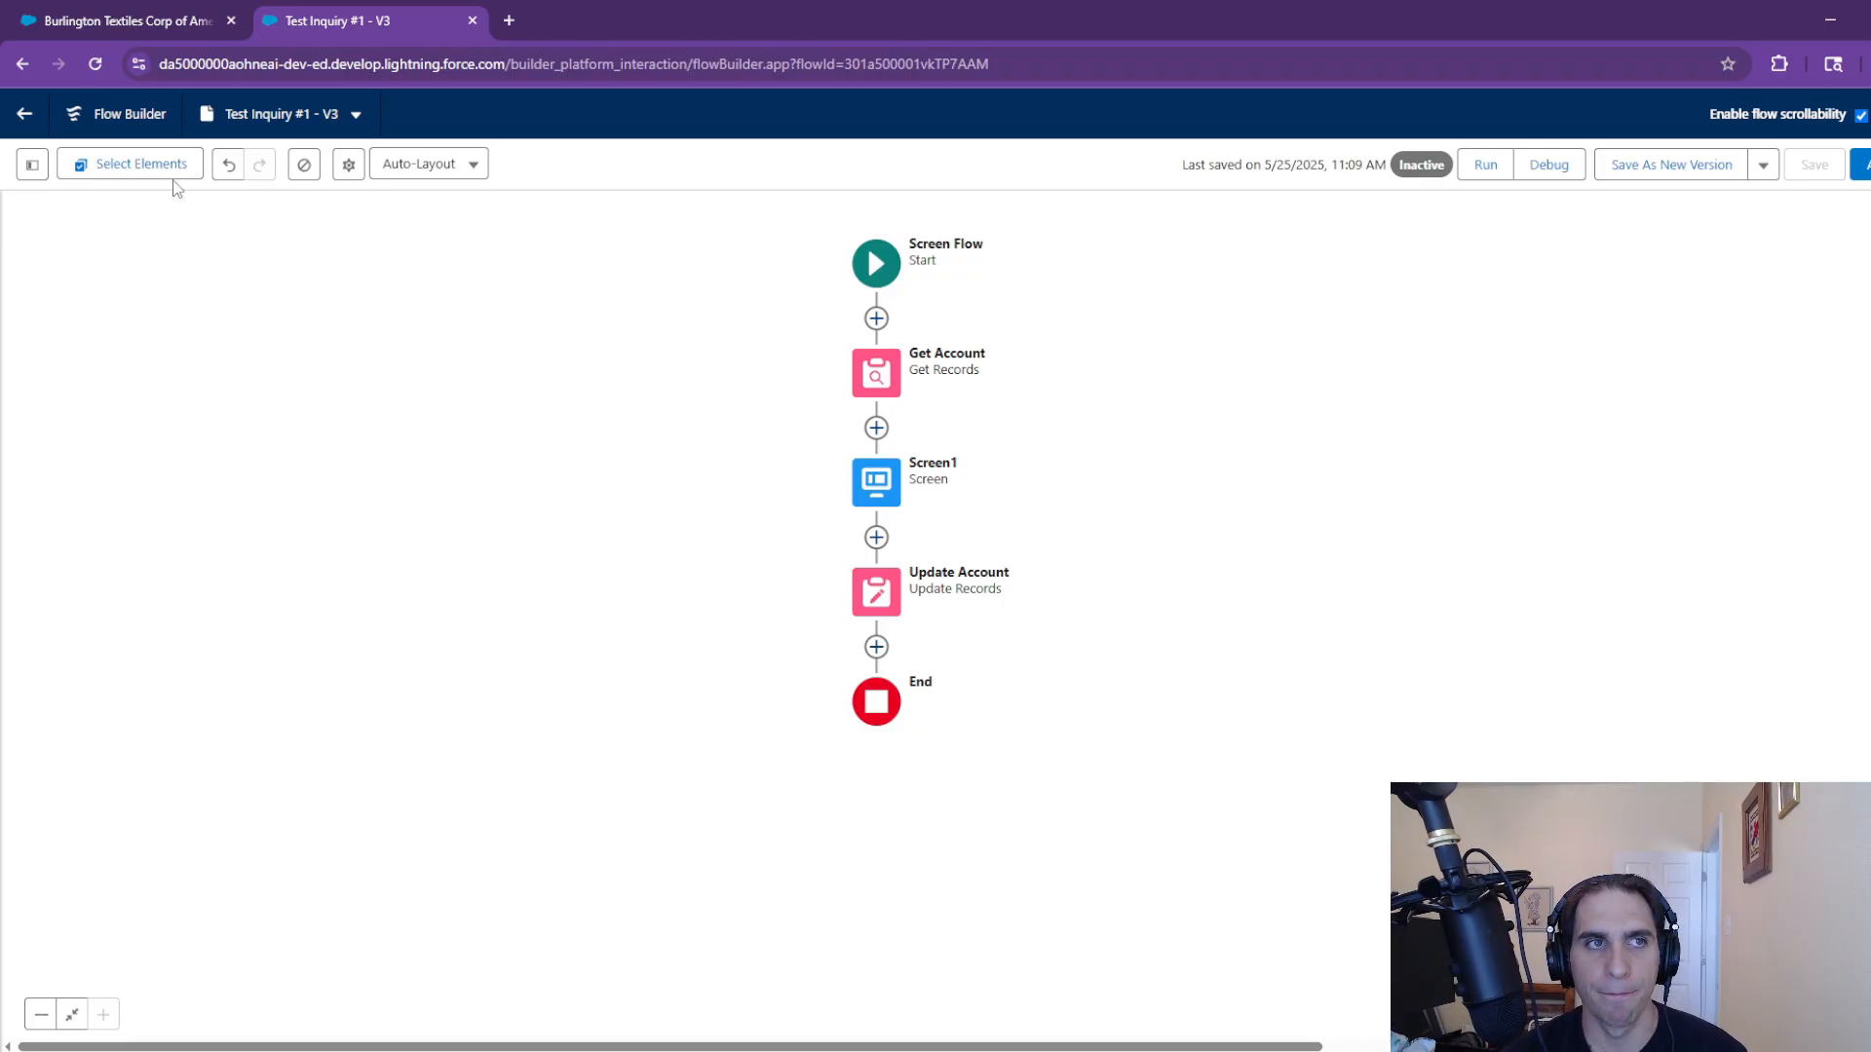
pyautogui.click(32, 165)
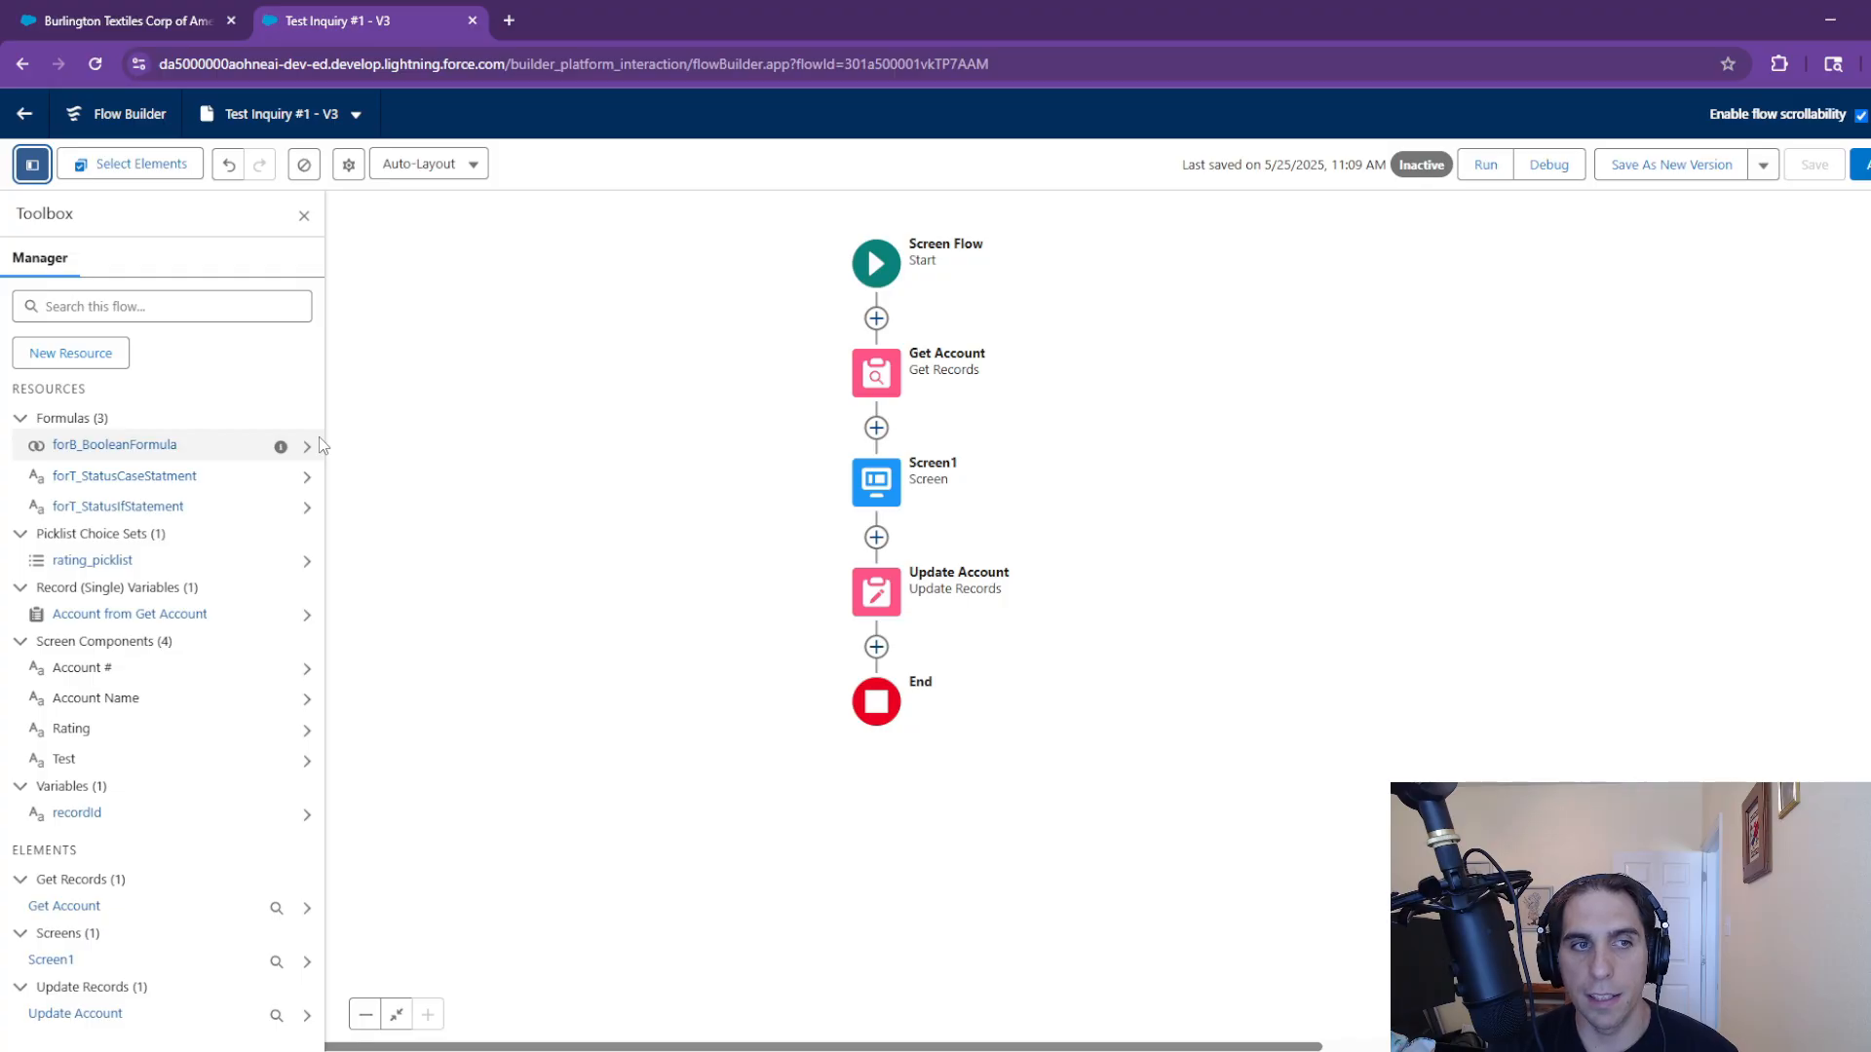
pyautogui.click(115, 507)
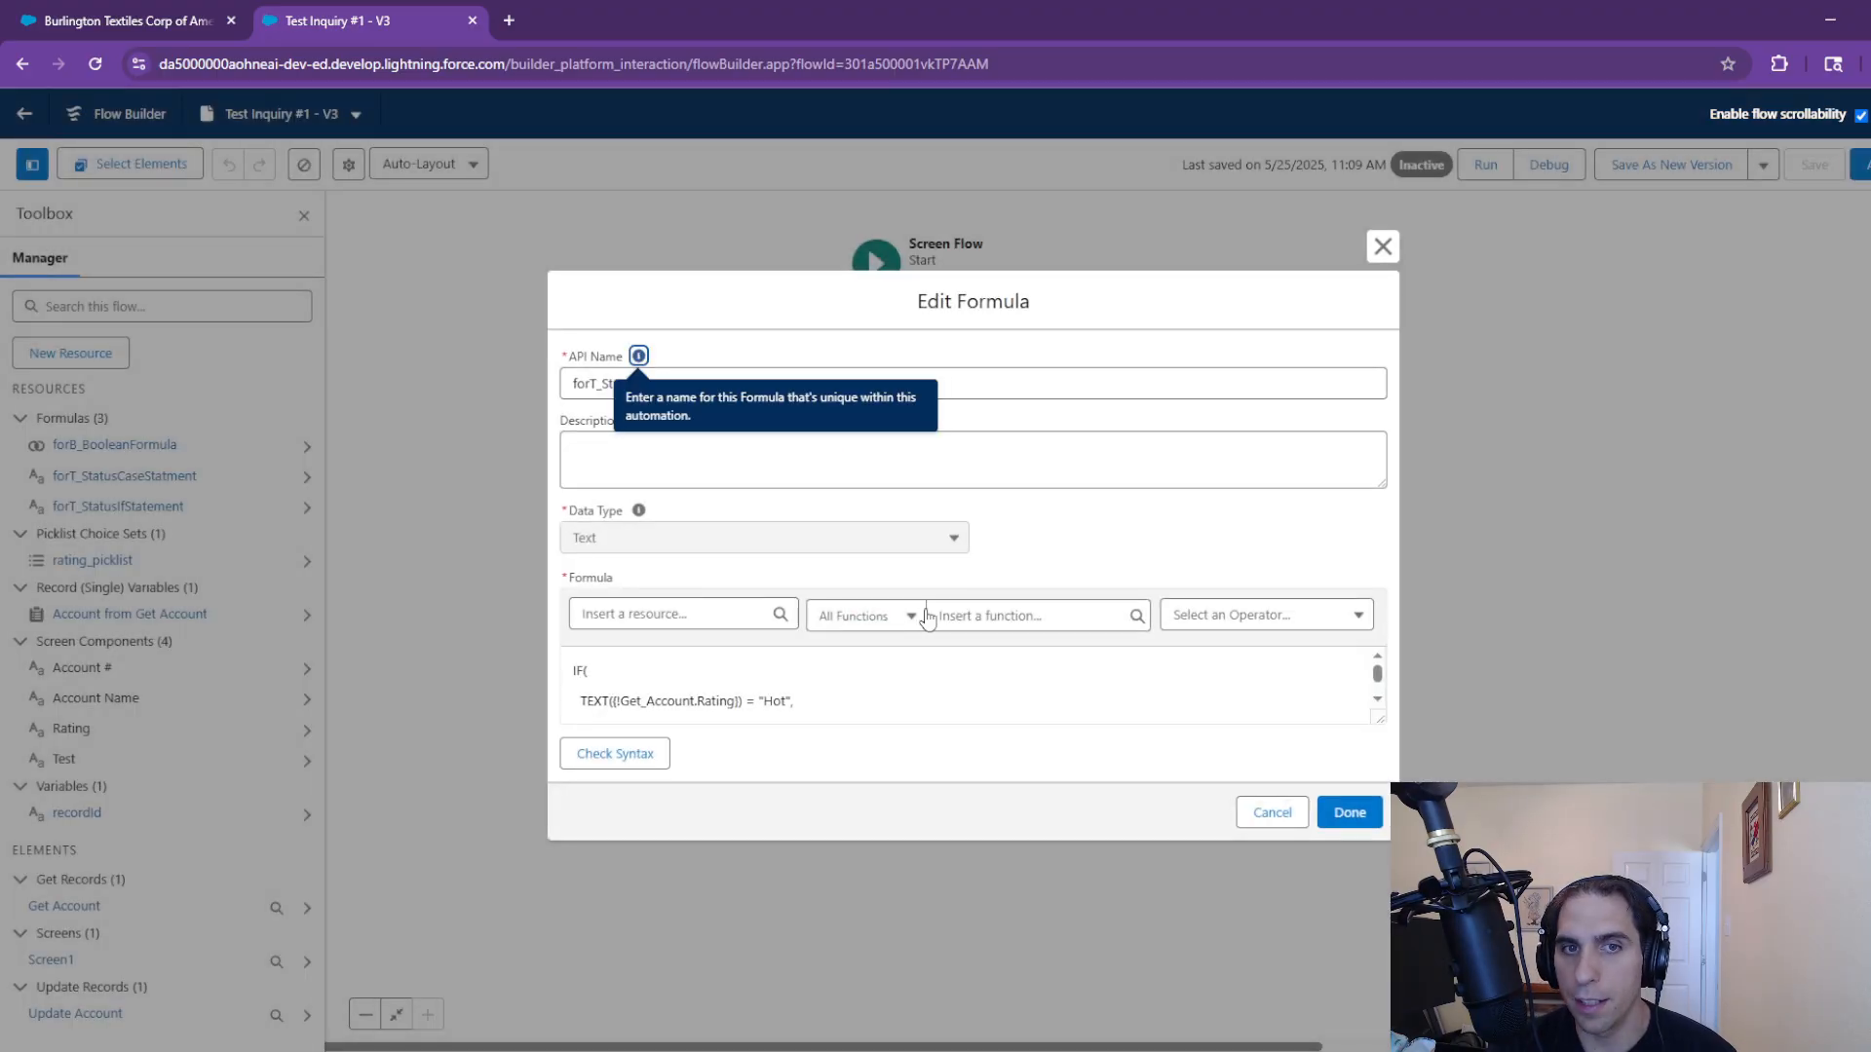
pyautogui.click(1381, 719)
pyautogui.moveTo(1382, 719); pyautogui.dragTo(1362, 911)
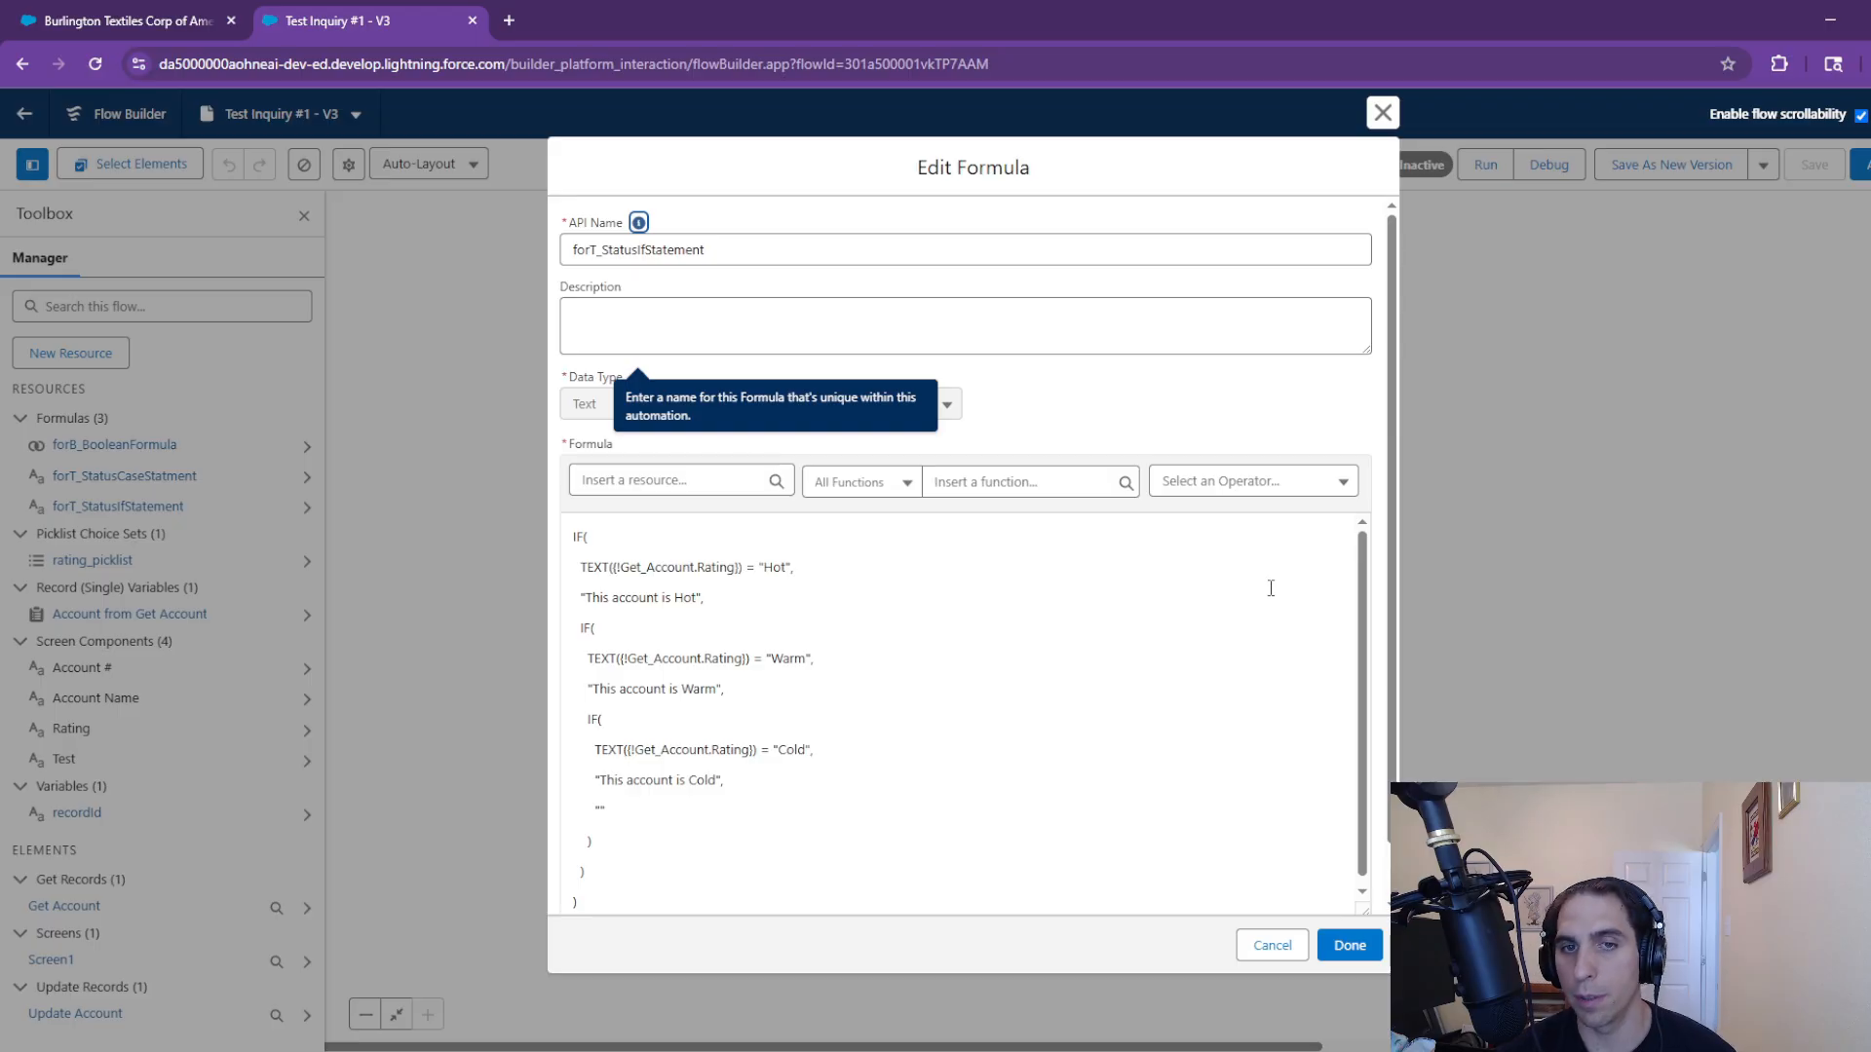
# Check the Rating and Description fields on the Burlington Textiles account record, and close the flow's open formula without changes
pyautogui.click(192, 14)
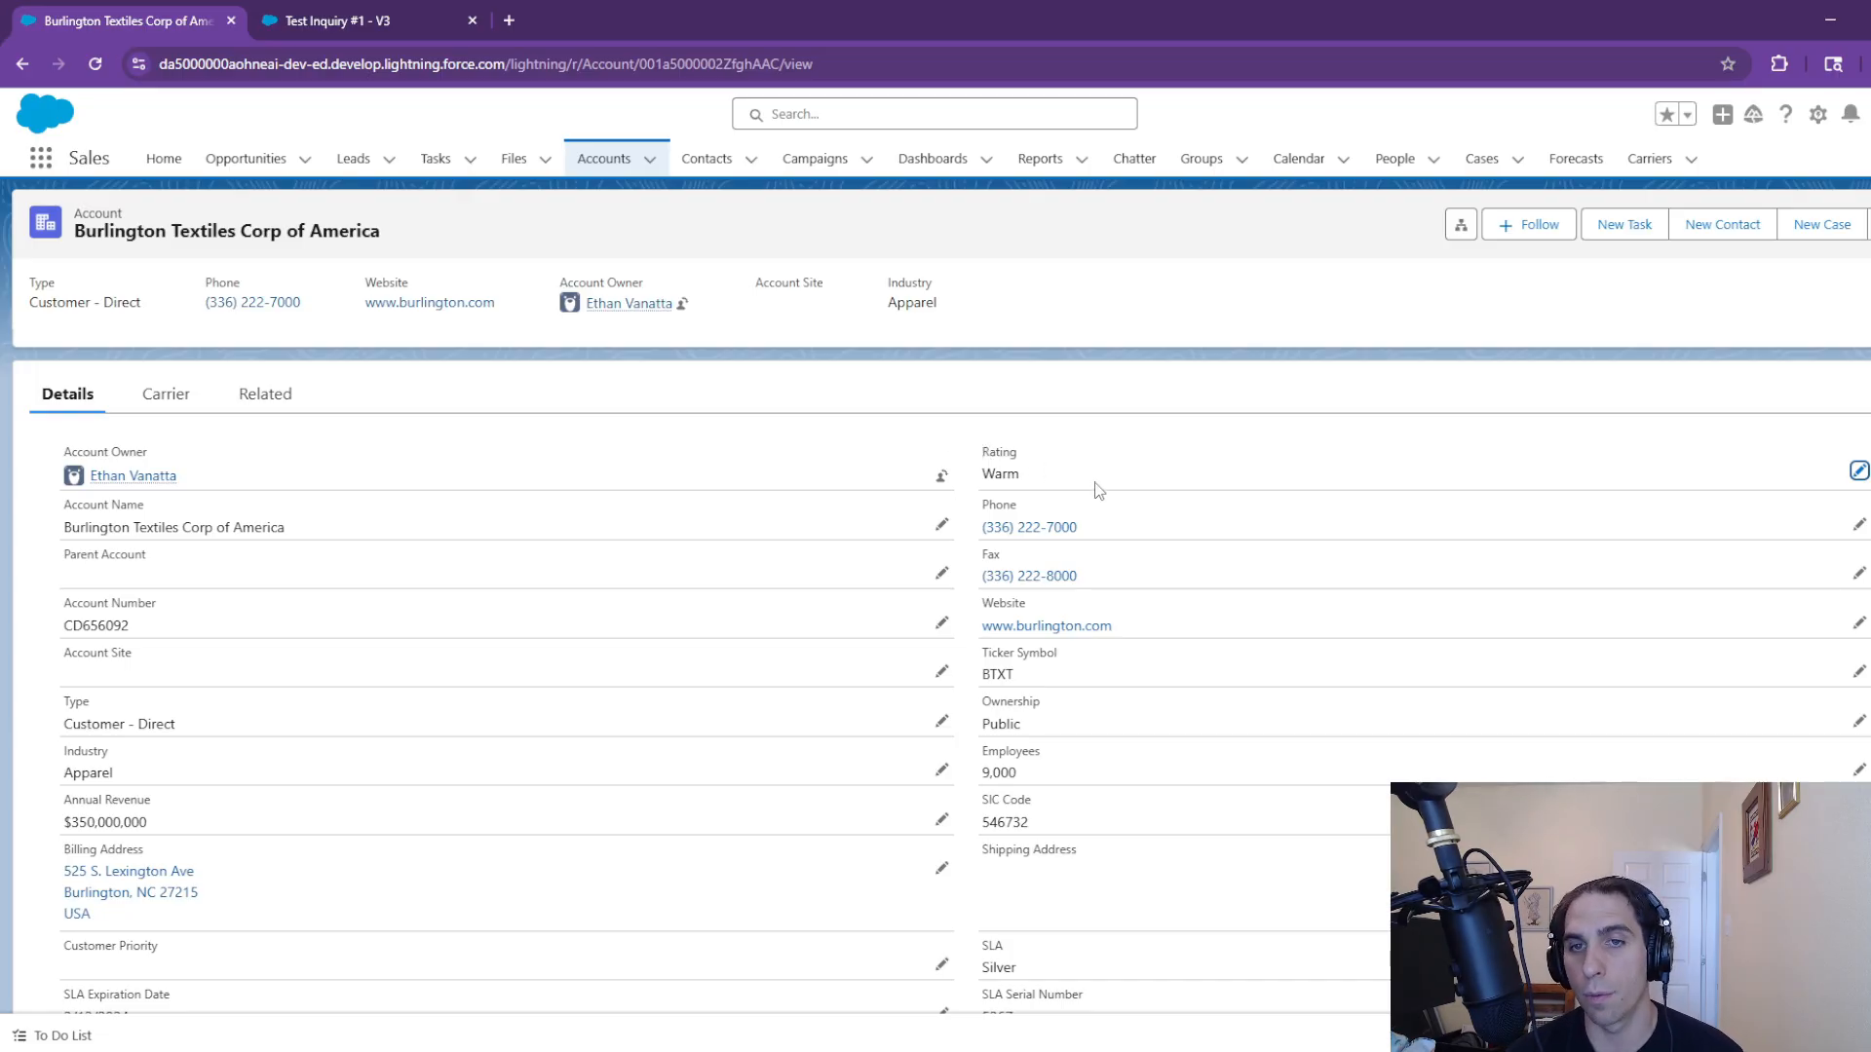
pyautogui.scroll(-3, 1098, 490)
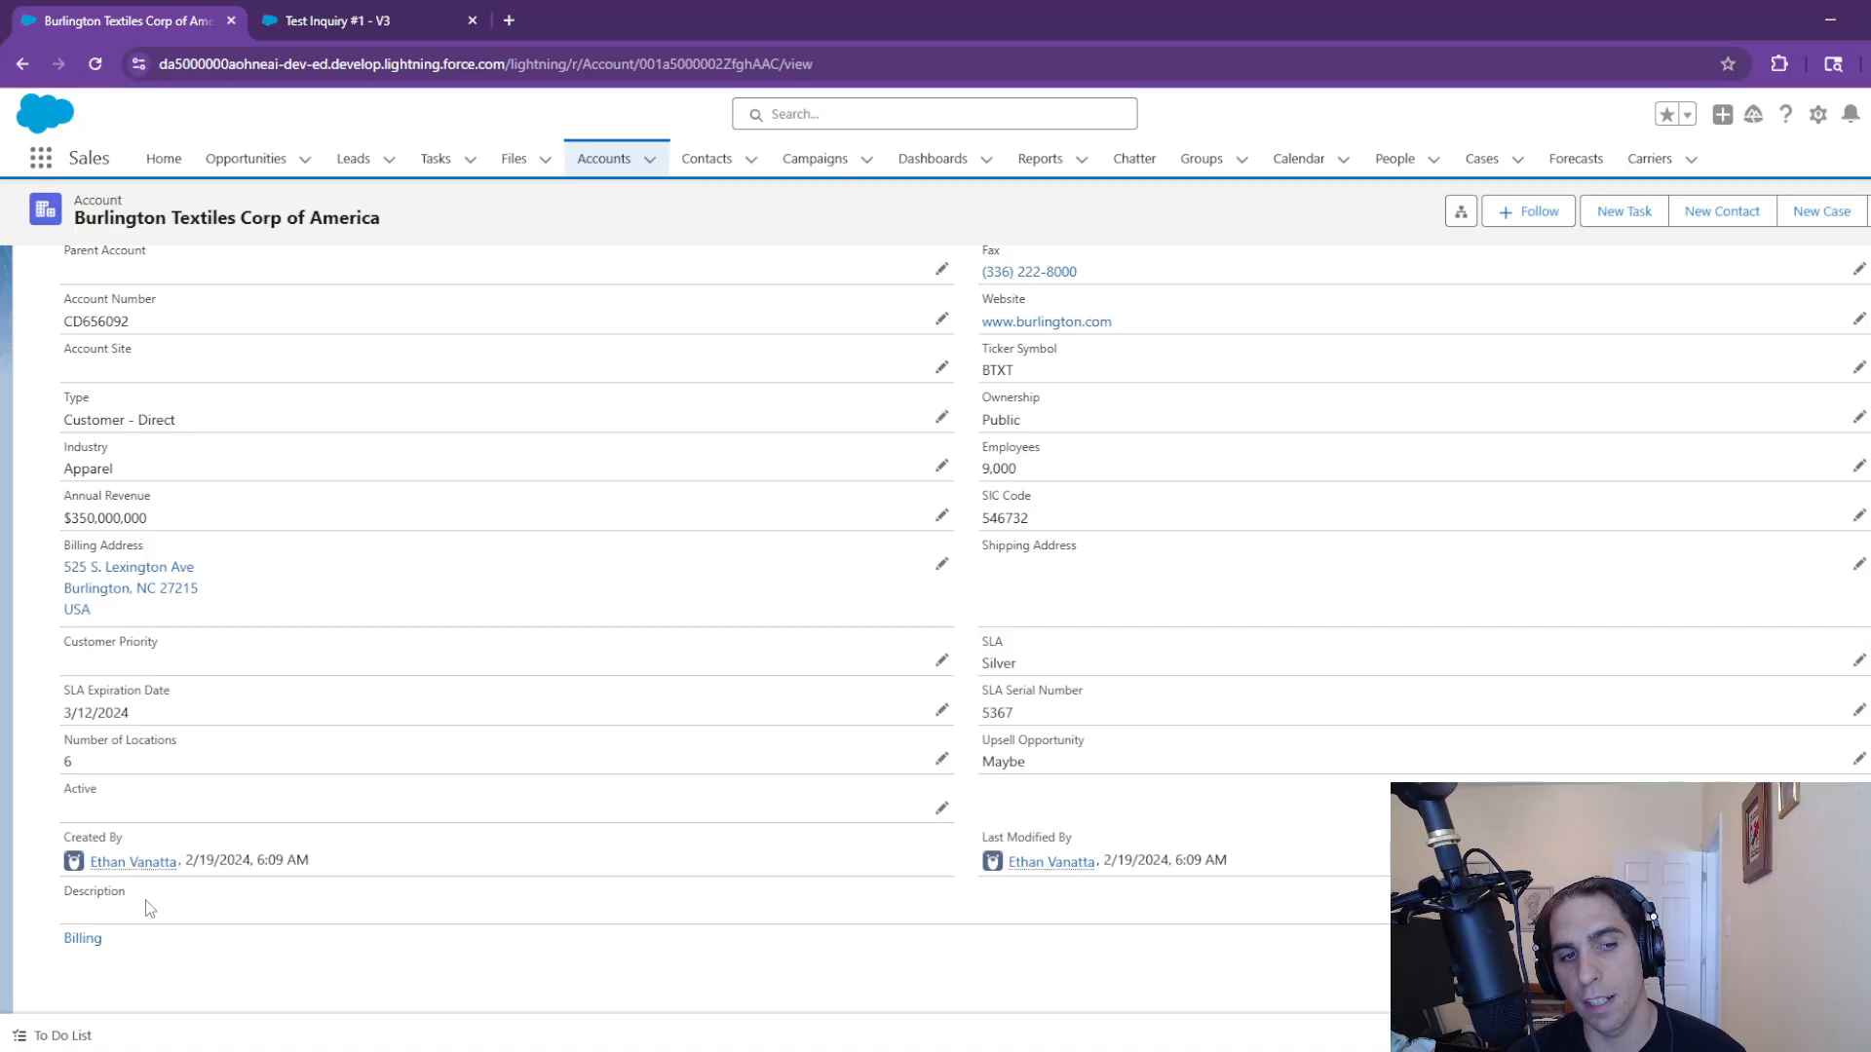
pyautogui.scroll(3, 151, 906)
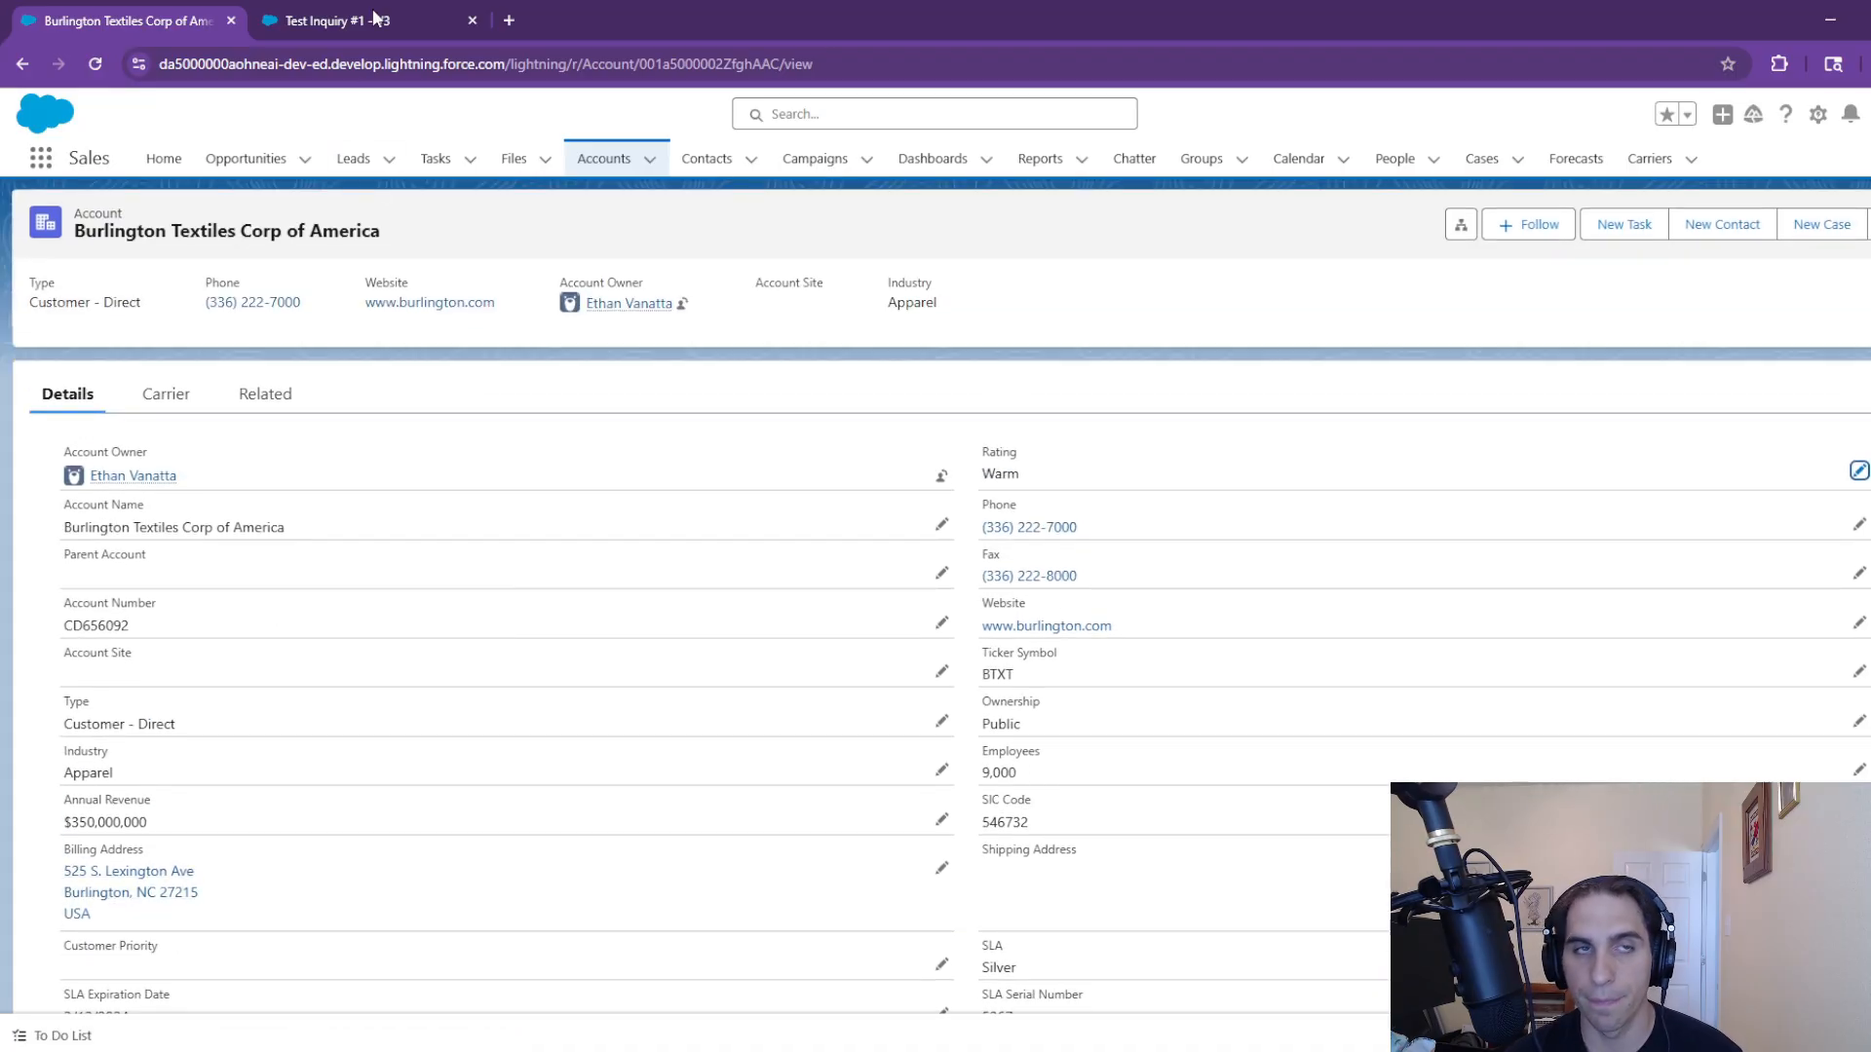
pyautogui.click(336, 21)
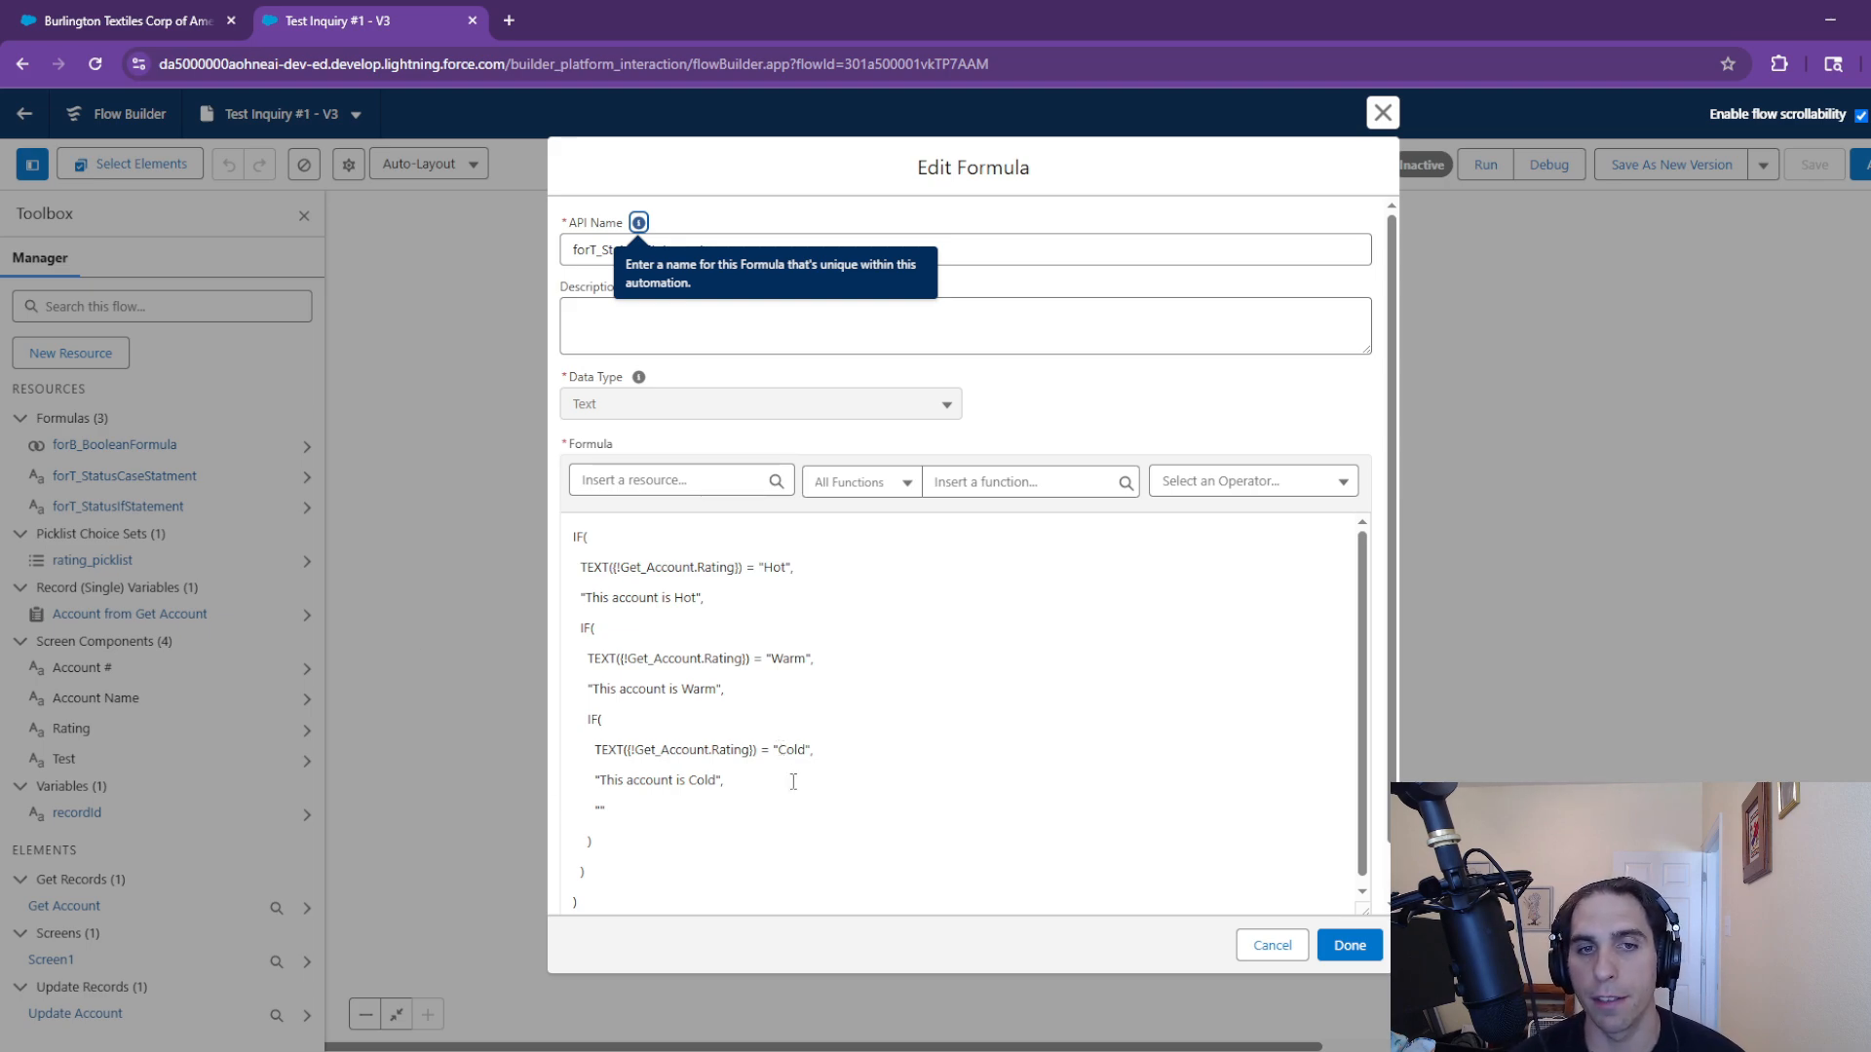
pyautogui.click(1383, 112)
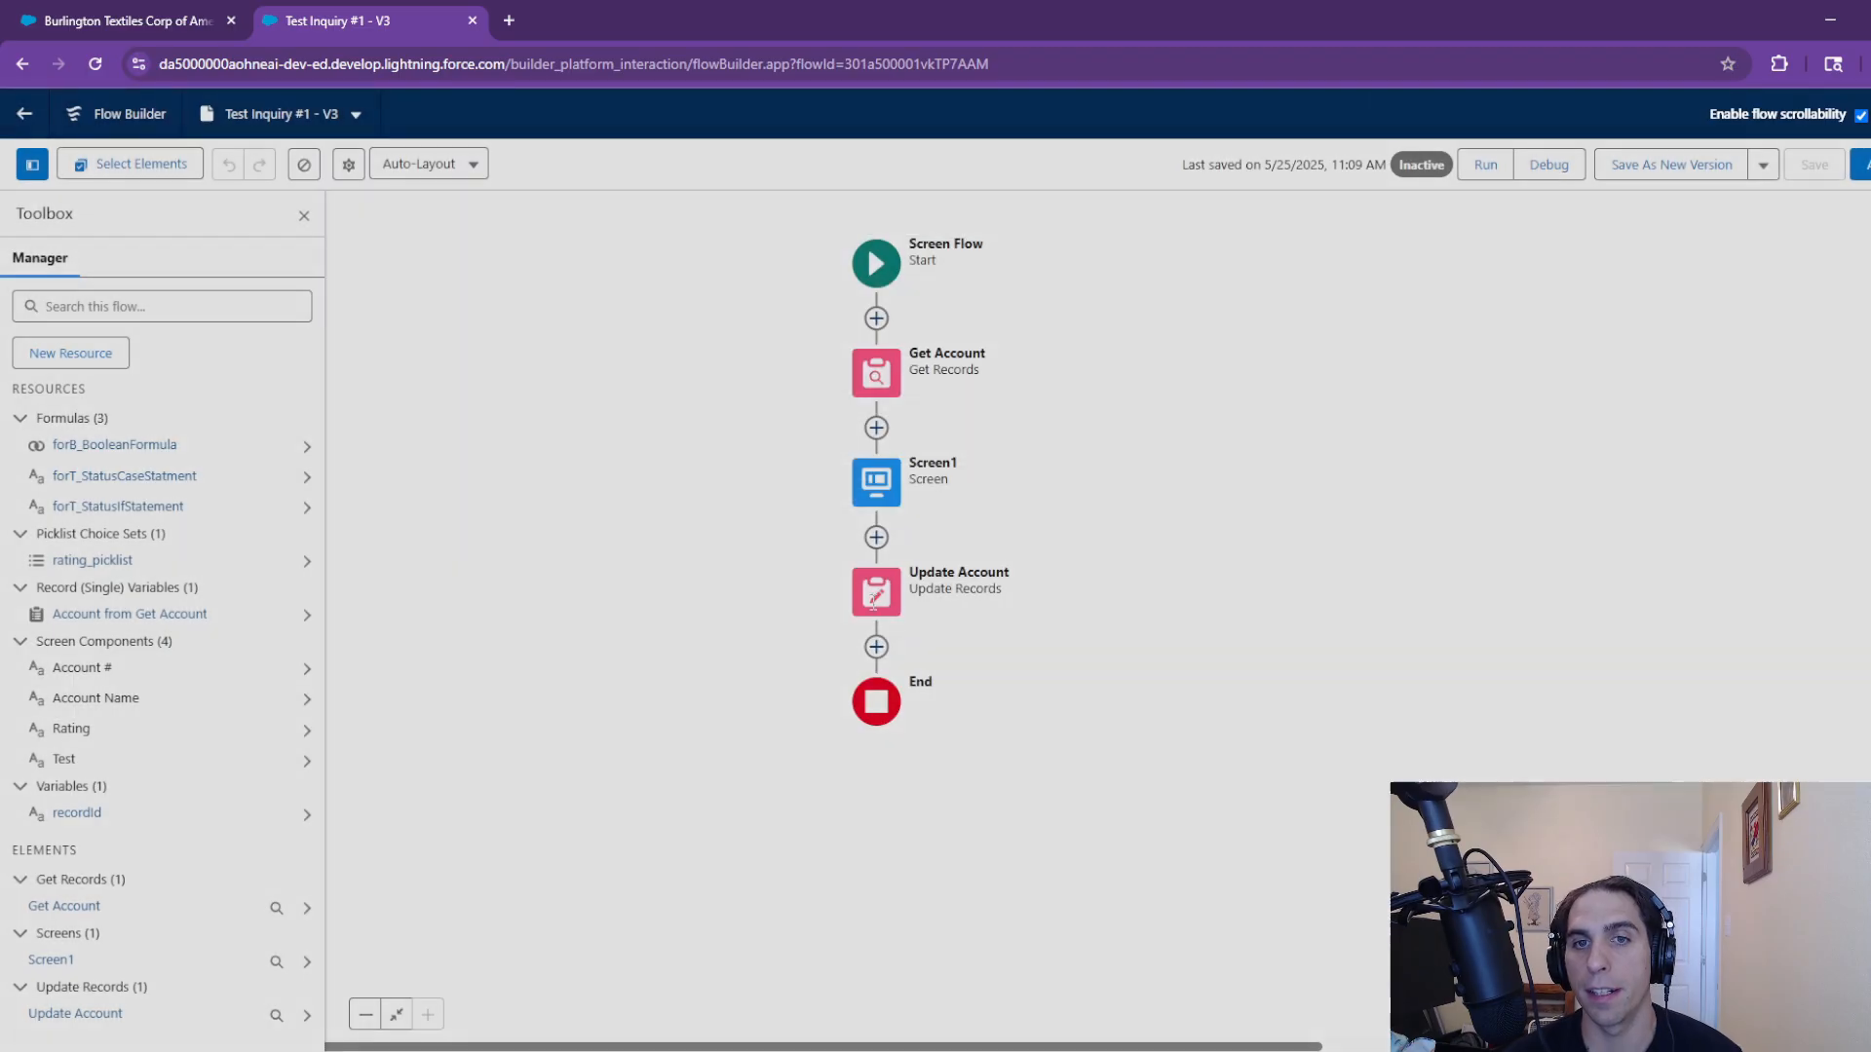
# Edit the Update Account element and add Description as another account field to set
pyautogui.click(877, 596)
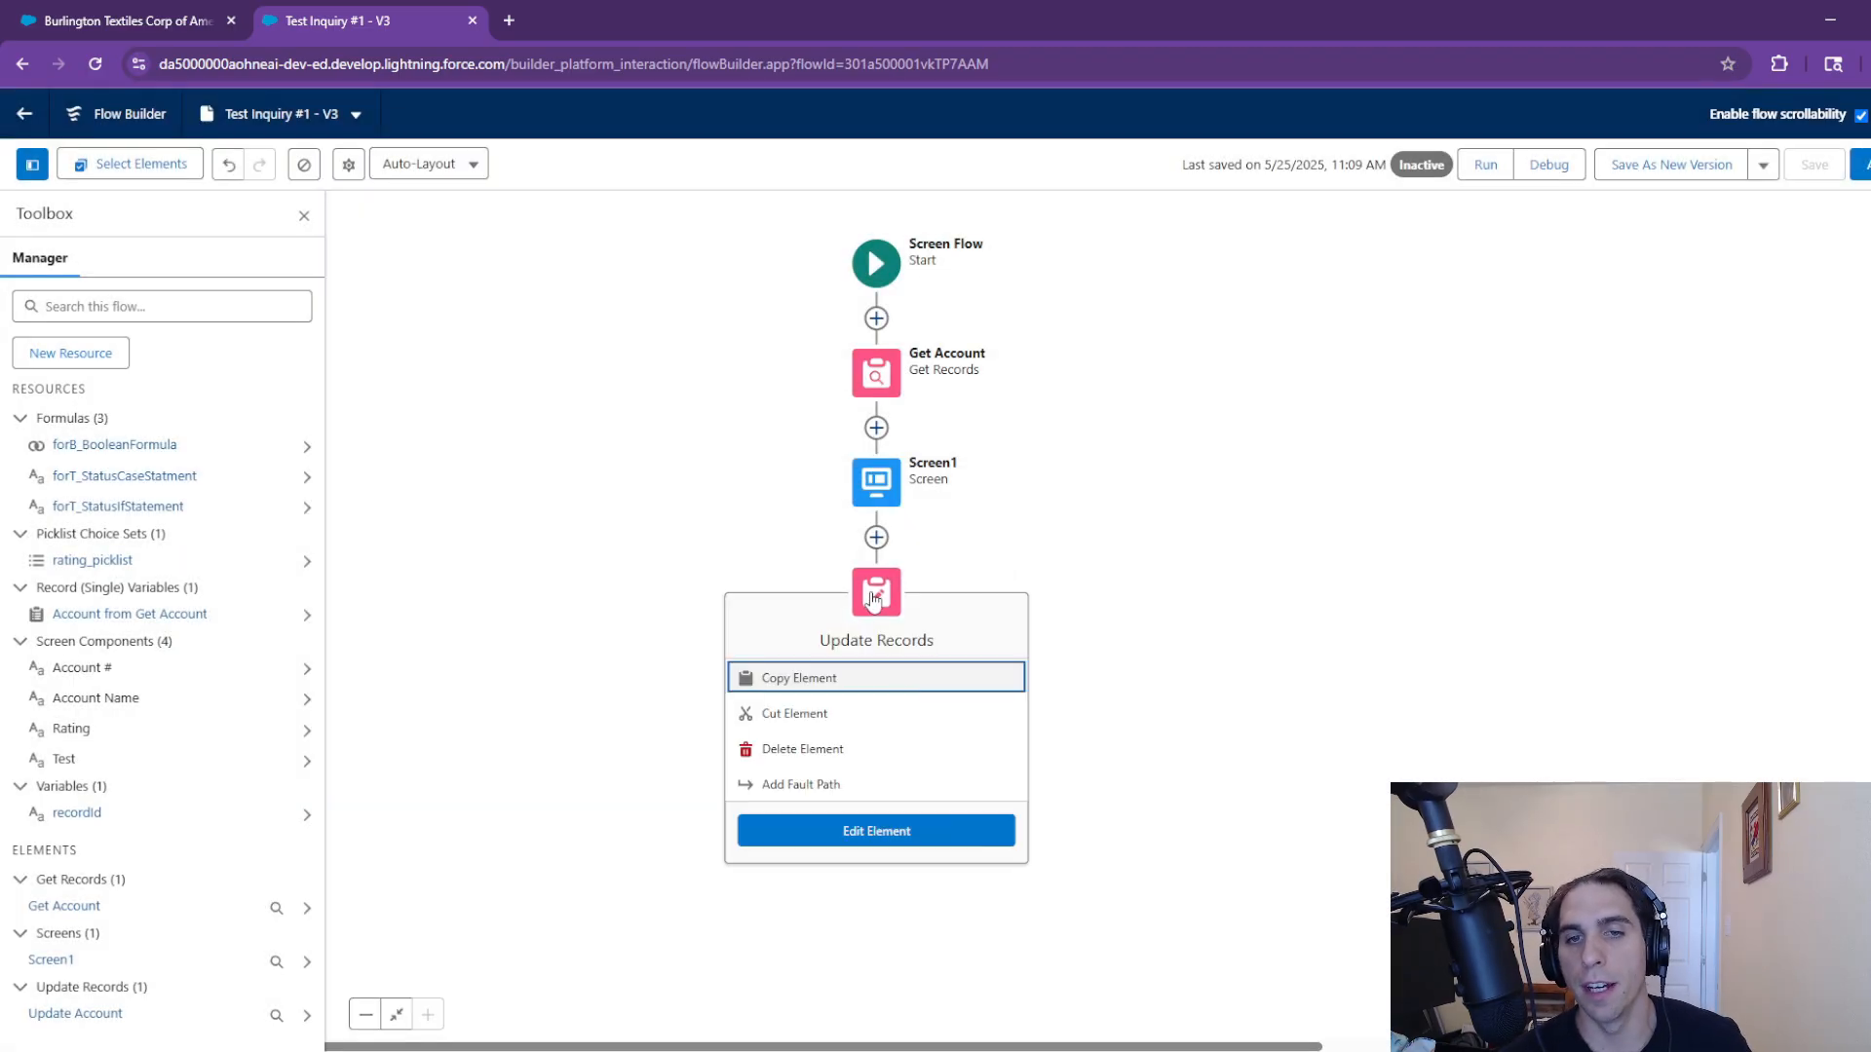
pyautogui.click(875, 945)
pyautogui.click(1216, 1008)
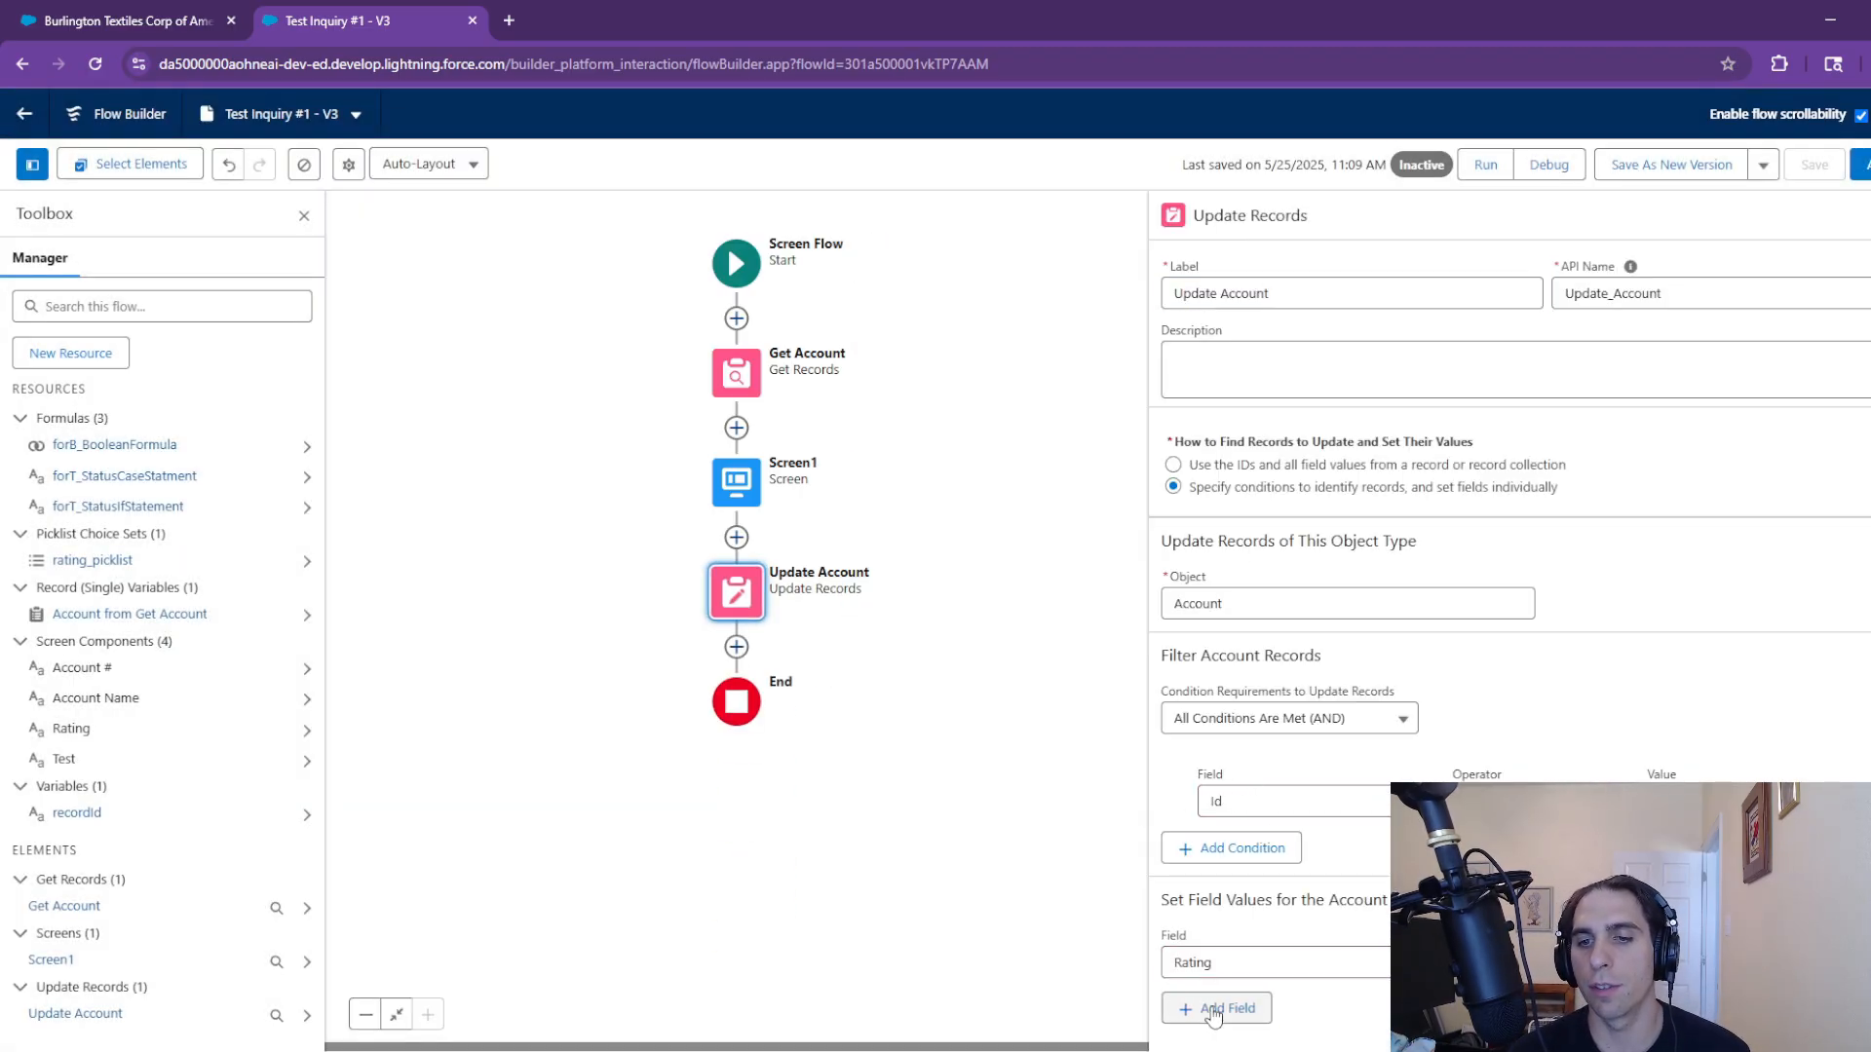
pyautogui.click(1289, 954)
pyautogui.write('des')
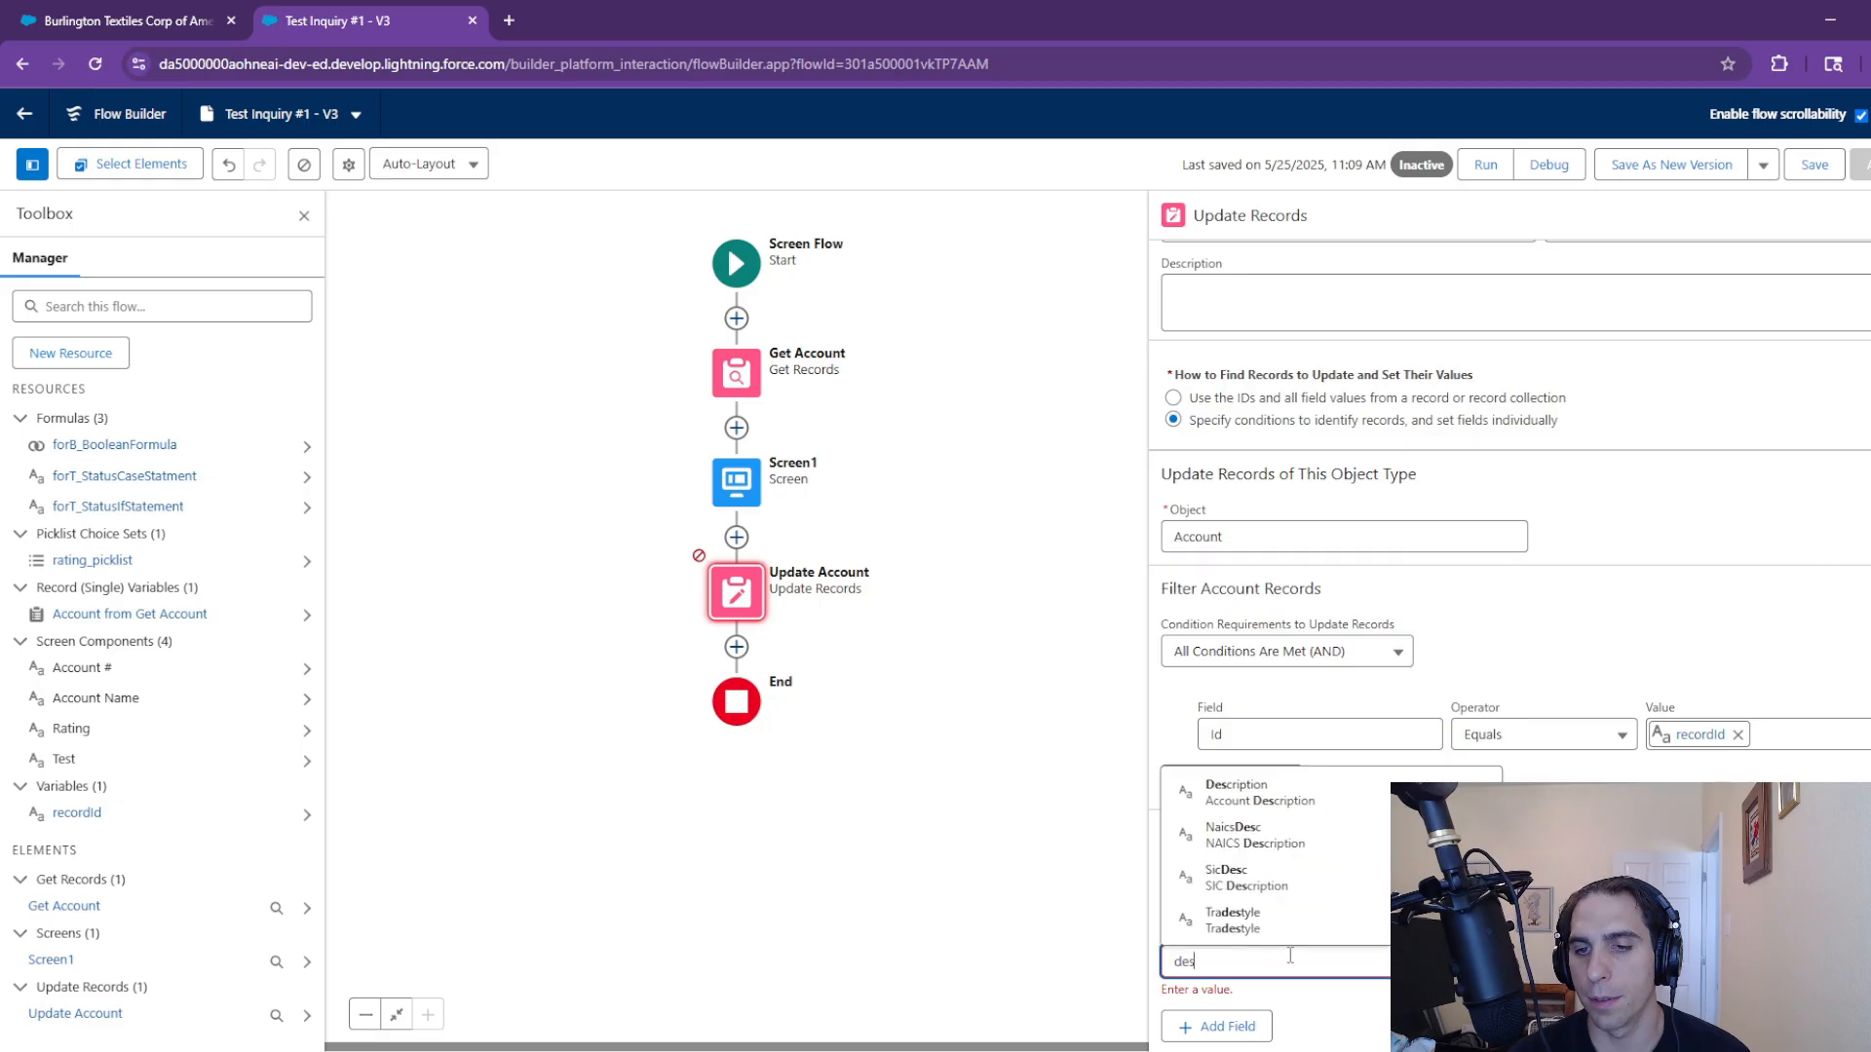
pyautogui.click(1265, 794)
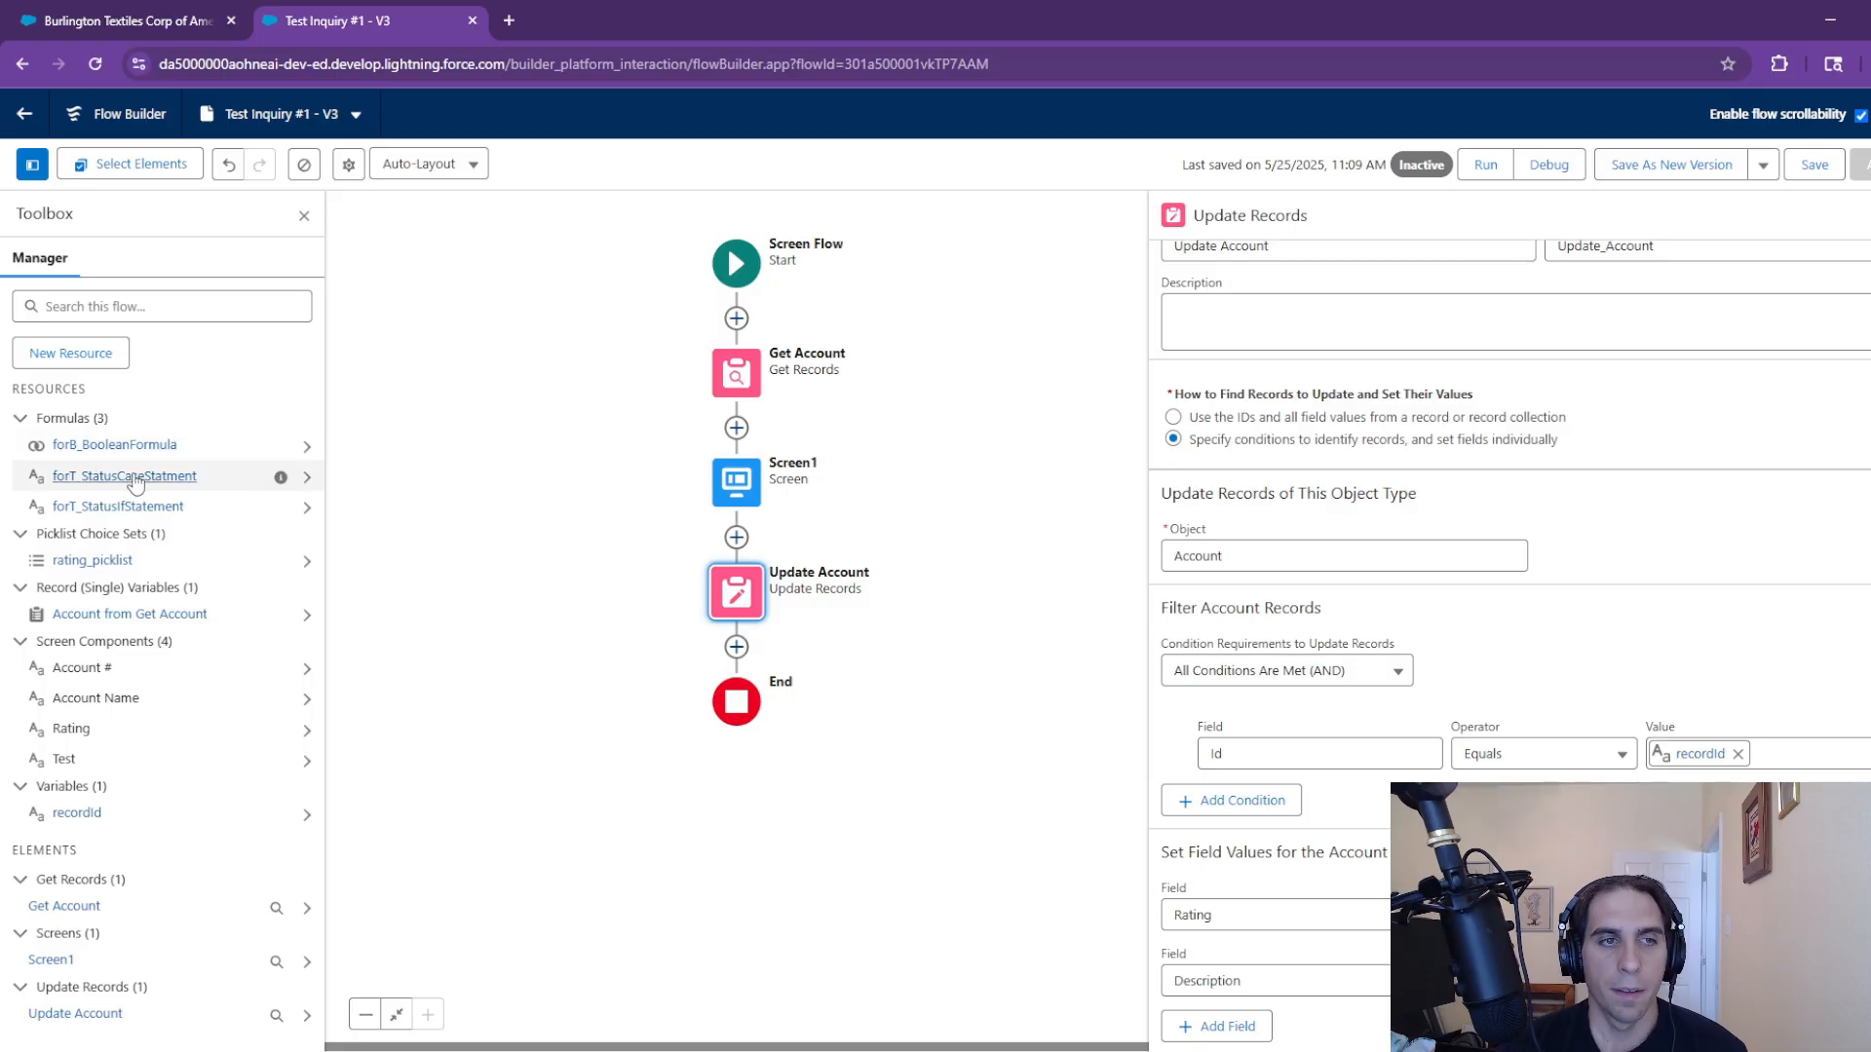
# Insert an IF function template above the existing nested IF in the forT_StatusIfStatement formula
pyautogui.click(156, 507)
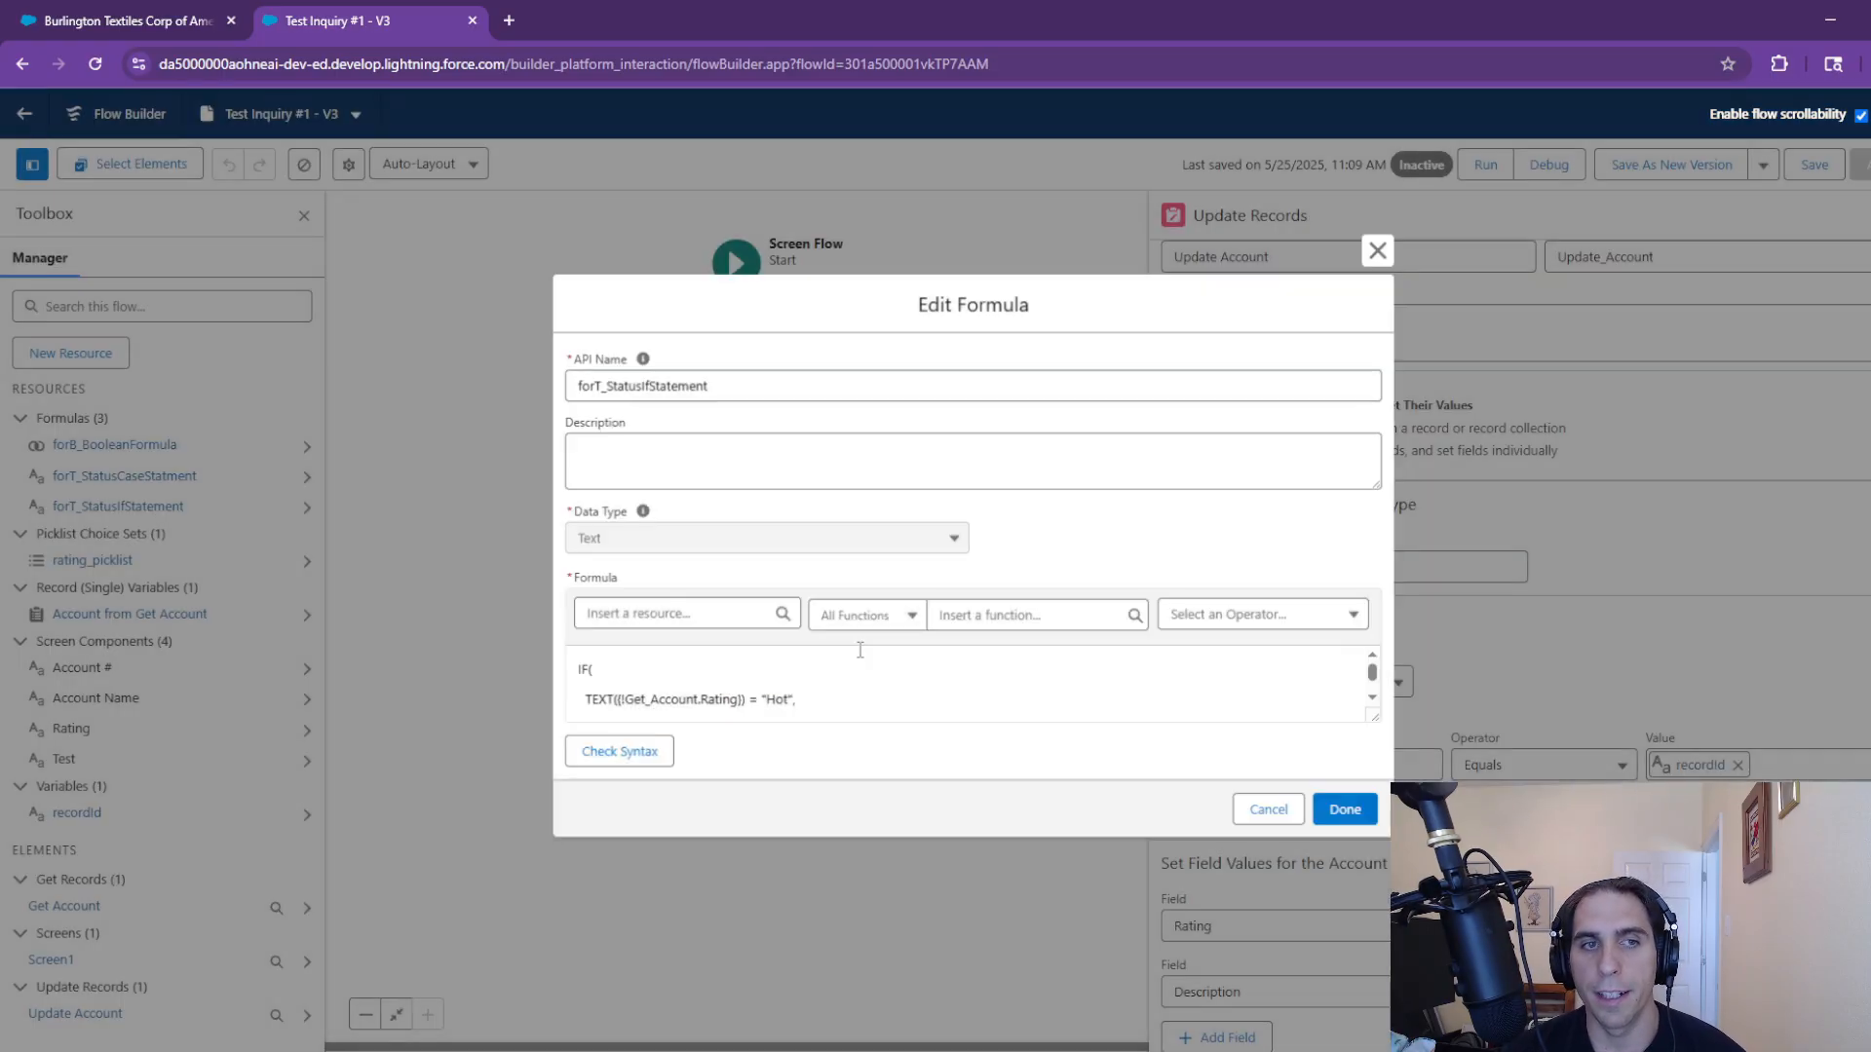
pyautogui.moveTo(1380, 719); pyautogui.dragTo(1378, 931)
pyautogui.scroll(-1, 1242, 828)
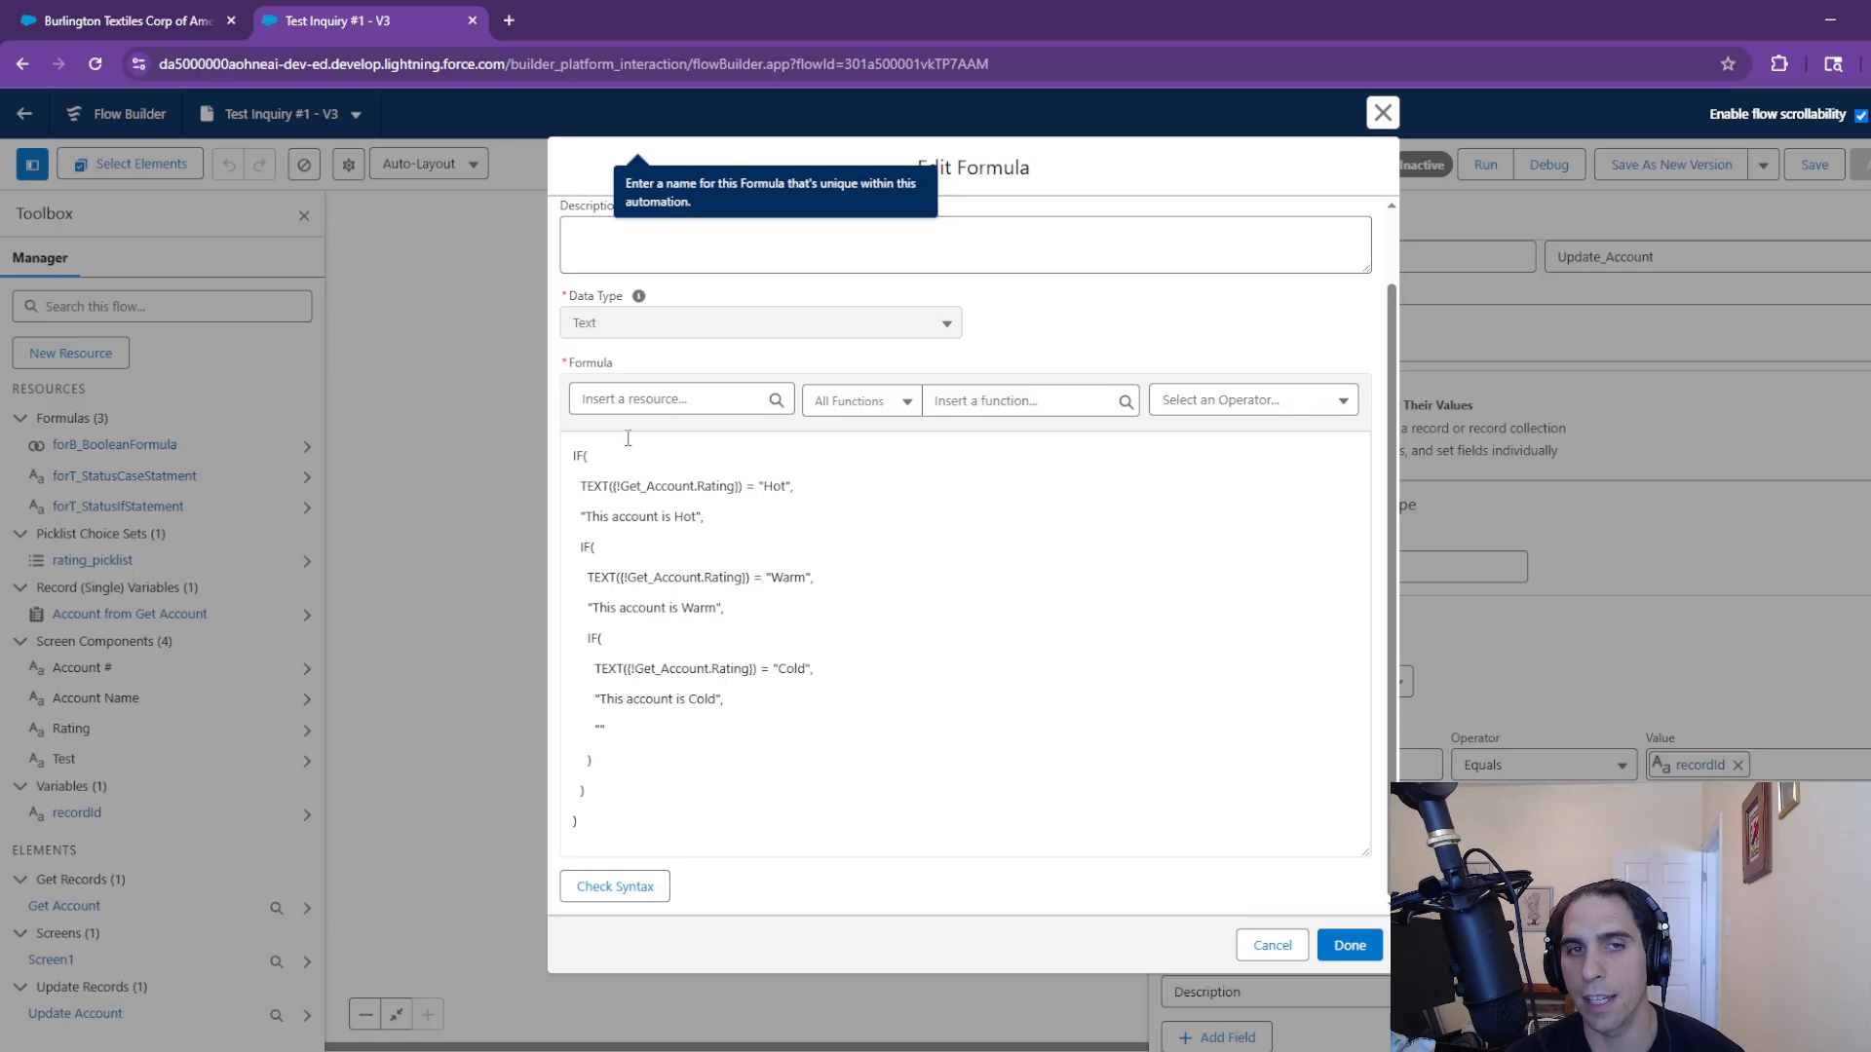
pyautogui.click(576, 457)
pyautogui.press('Return')
pyautogui.press('Return')
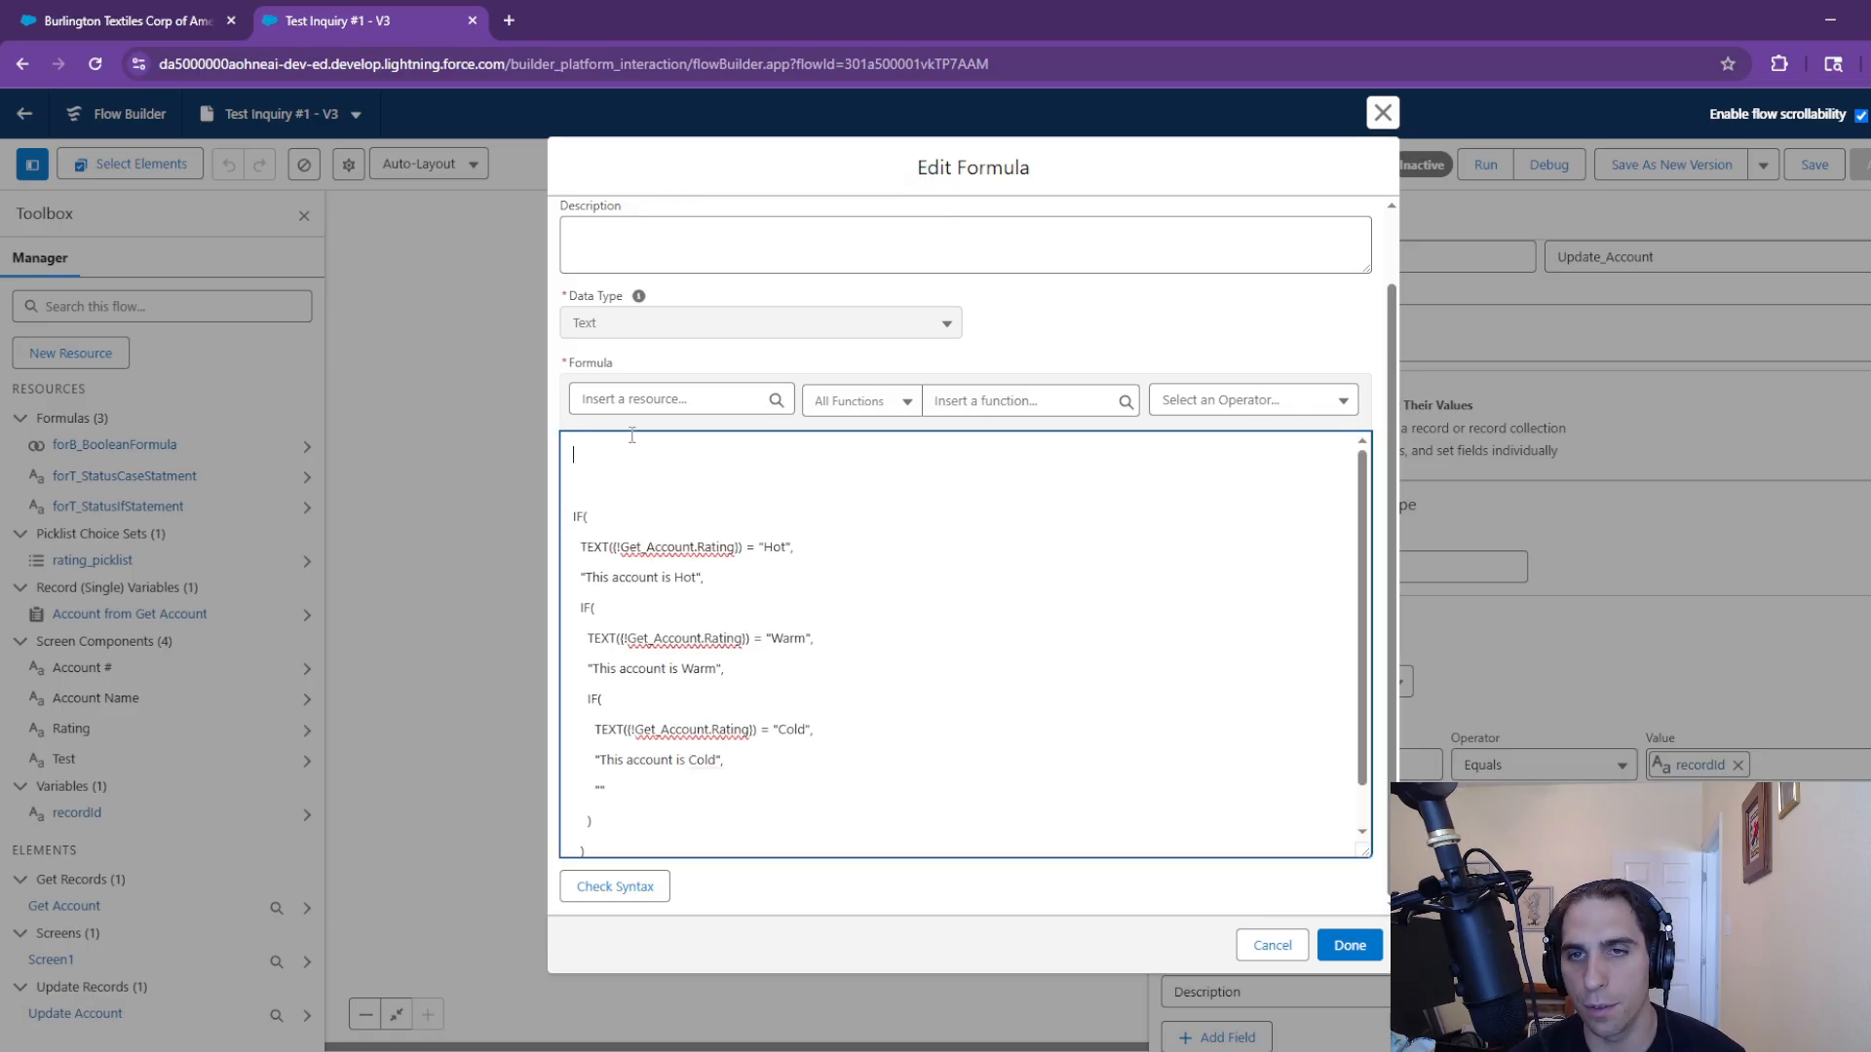
pyautogui.click(1021, 402)
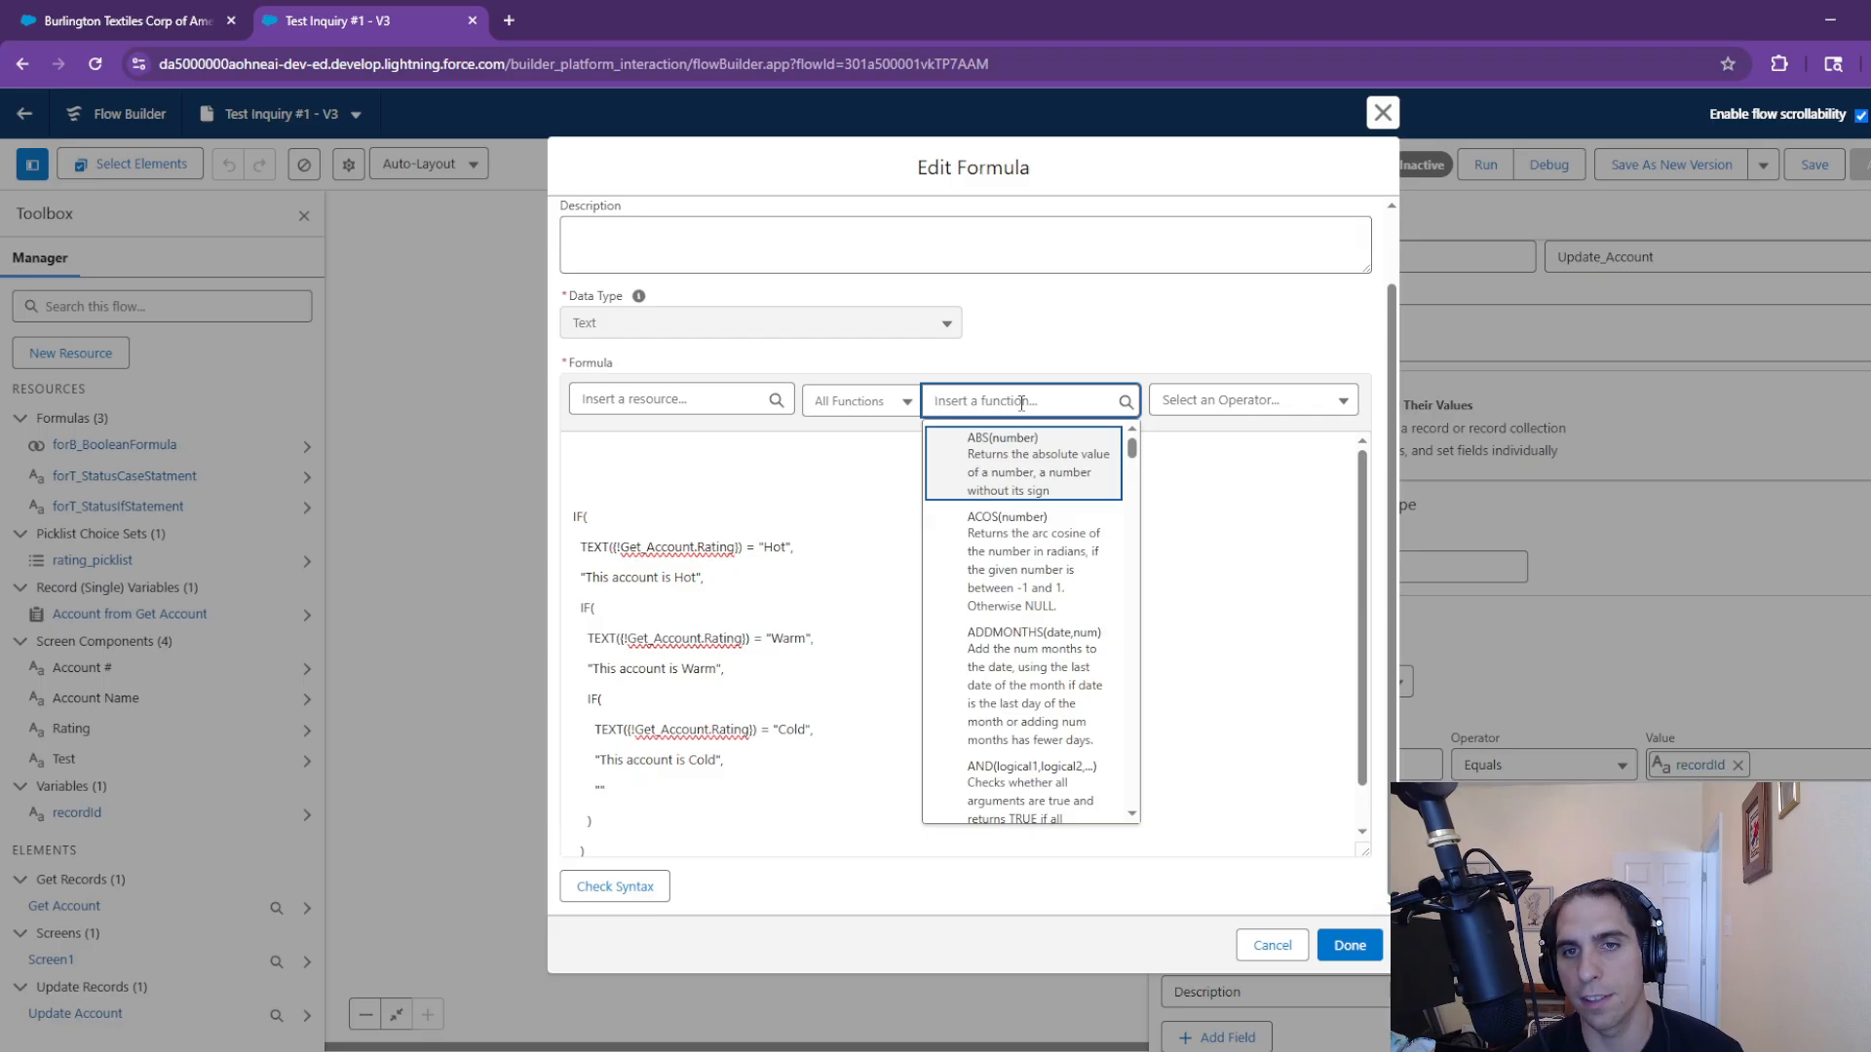
pyautogui.write('if')
pyautogui.click(1033, 464)
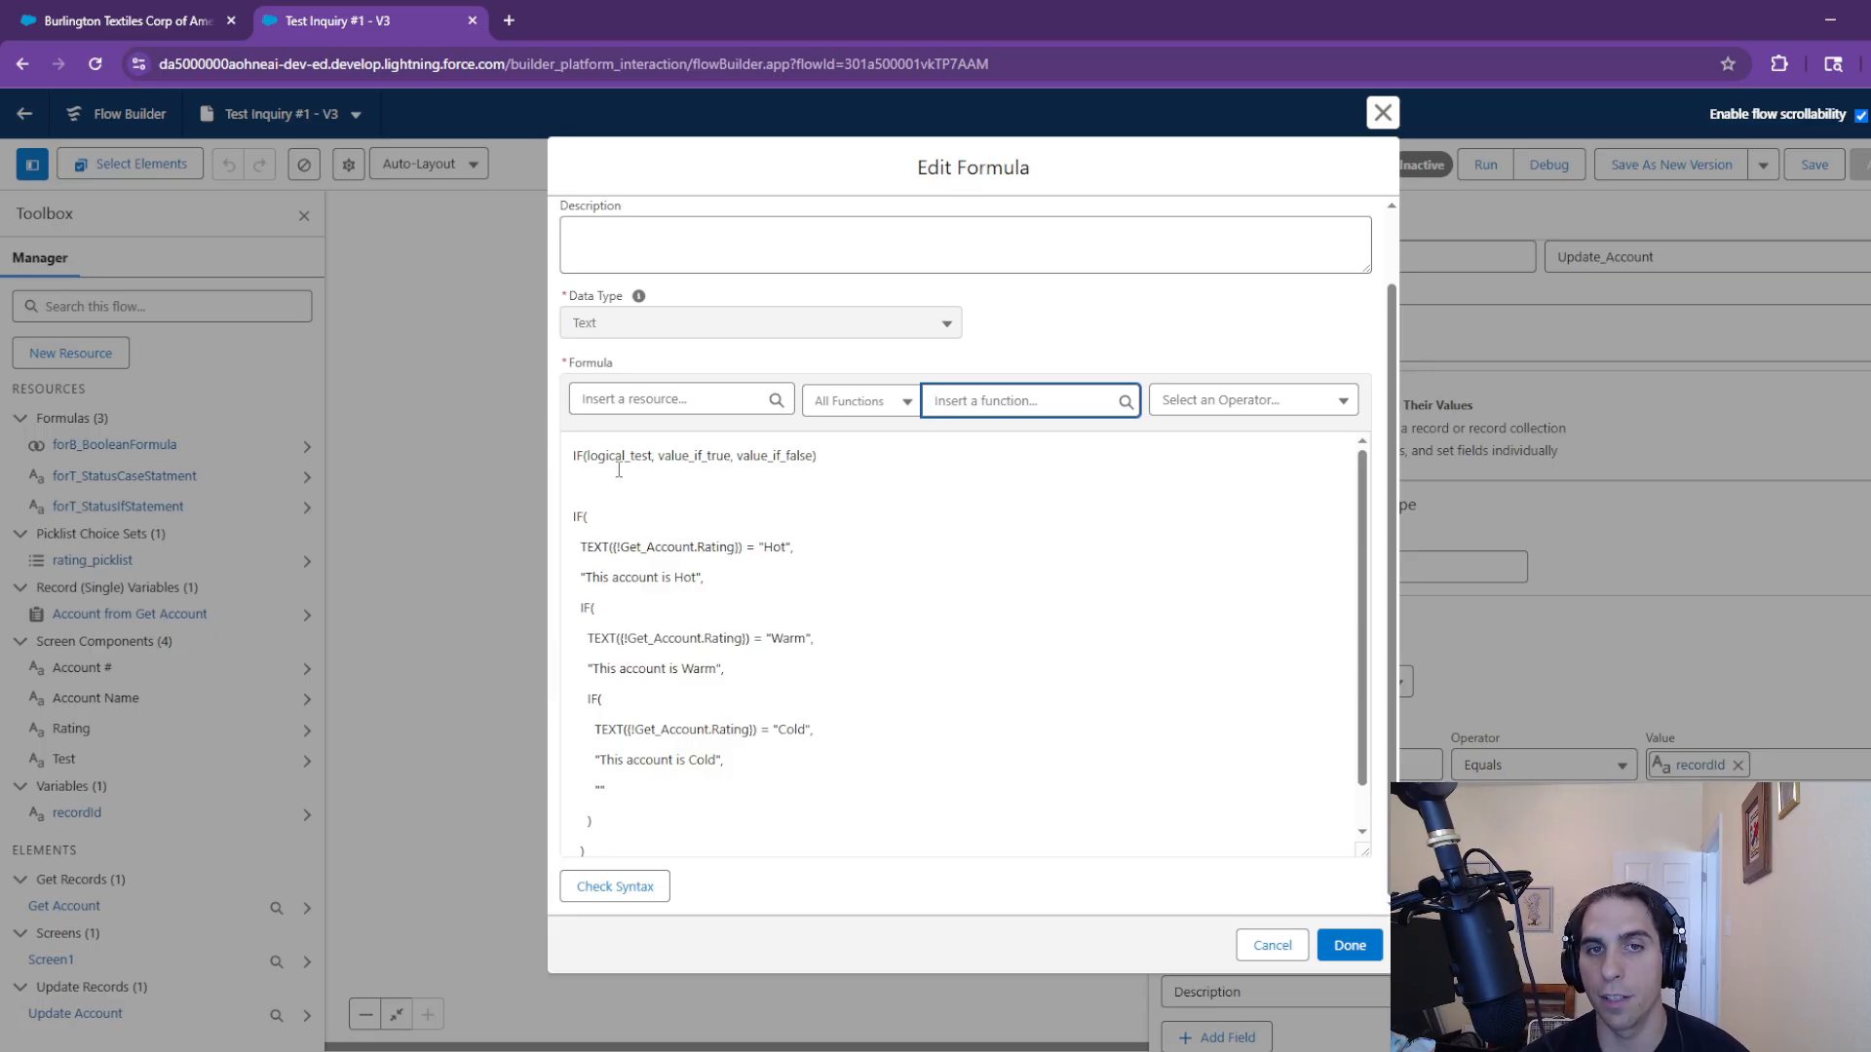
# Compare the IF template's value_if_true and value_if_false arguments with the nested Hot, Warm and Cold conditions, and discard the formula edits
pyautogui.doubleClick(694, 455)
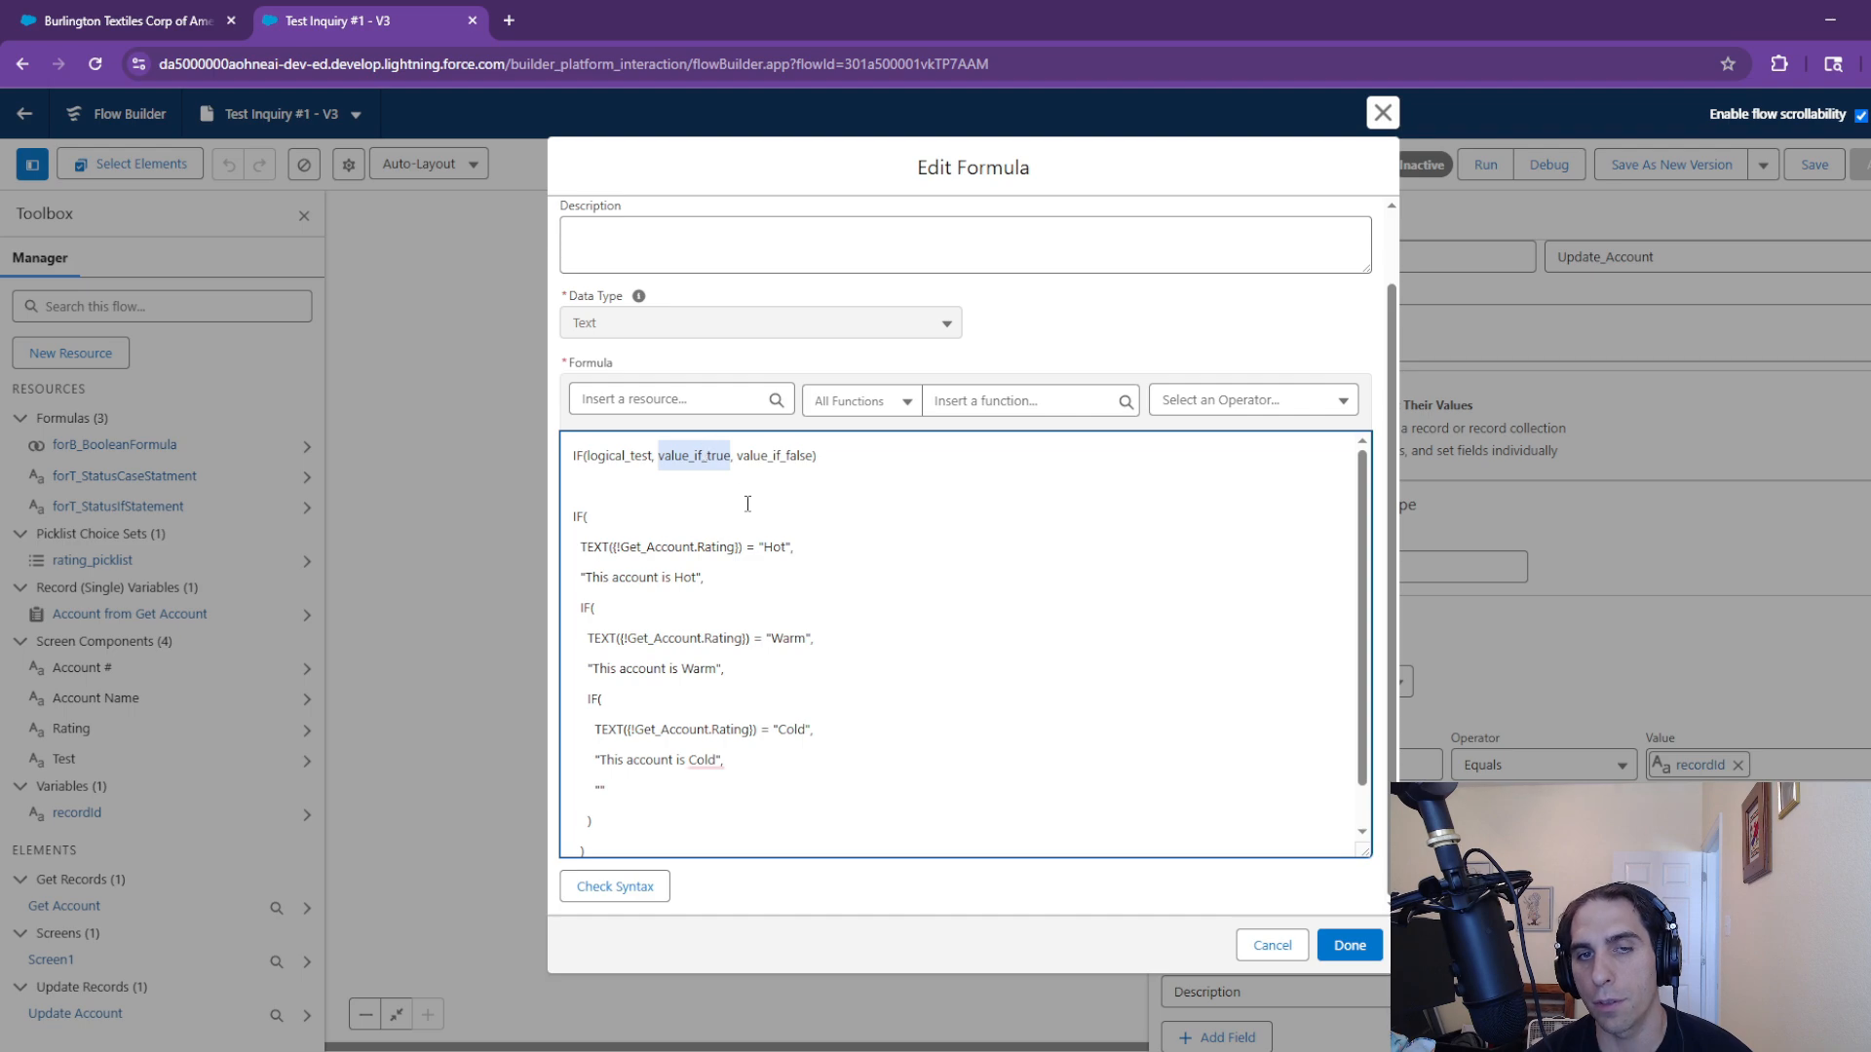
pyautogui.doubleClick(776, 466)
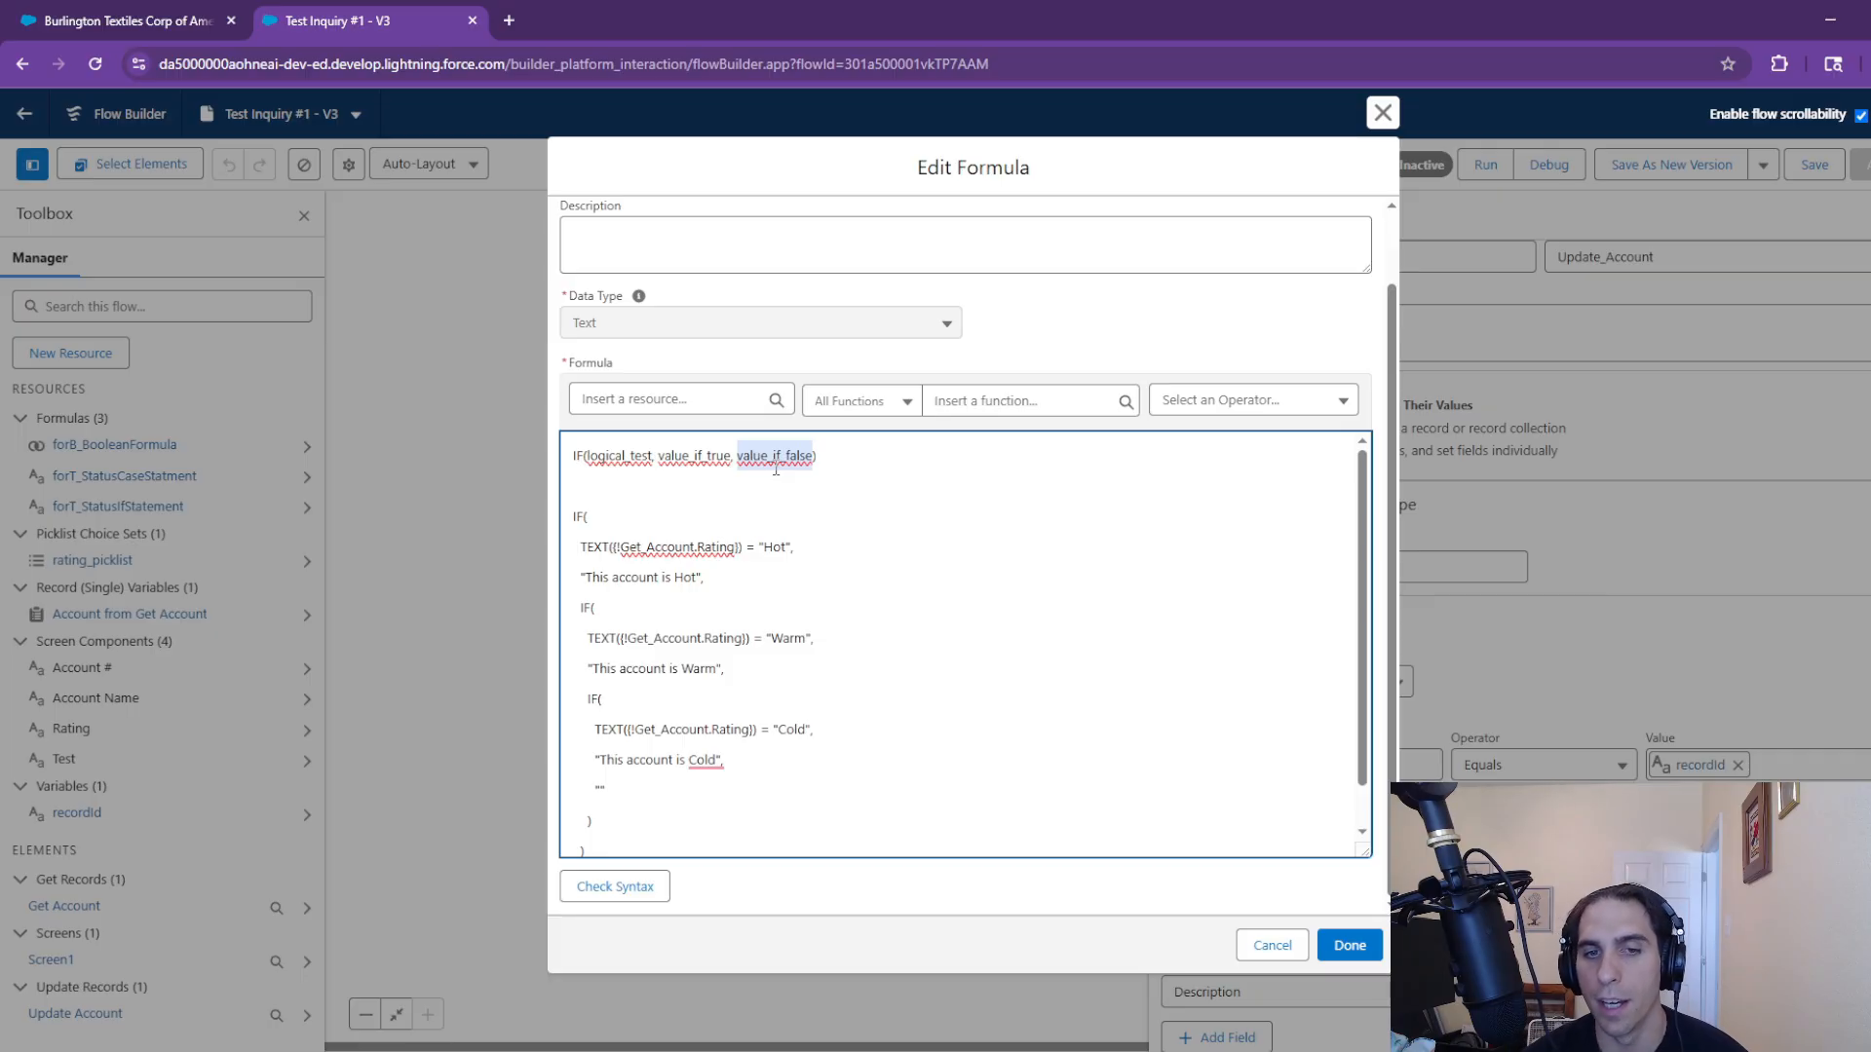
pyautogui.scroll(-1, 807, 739)
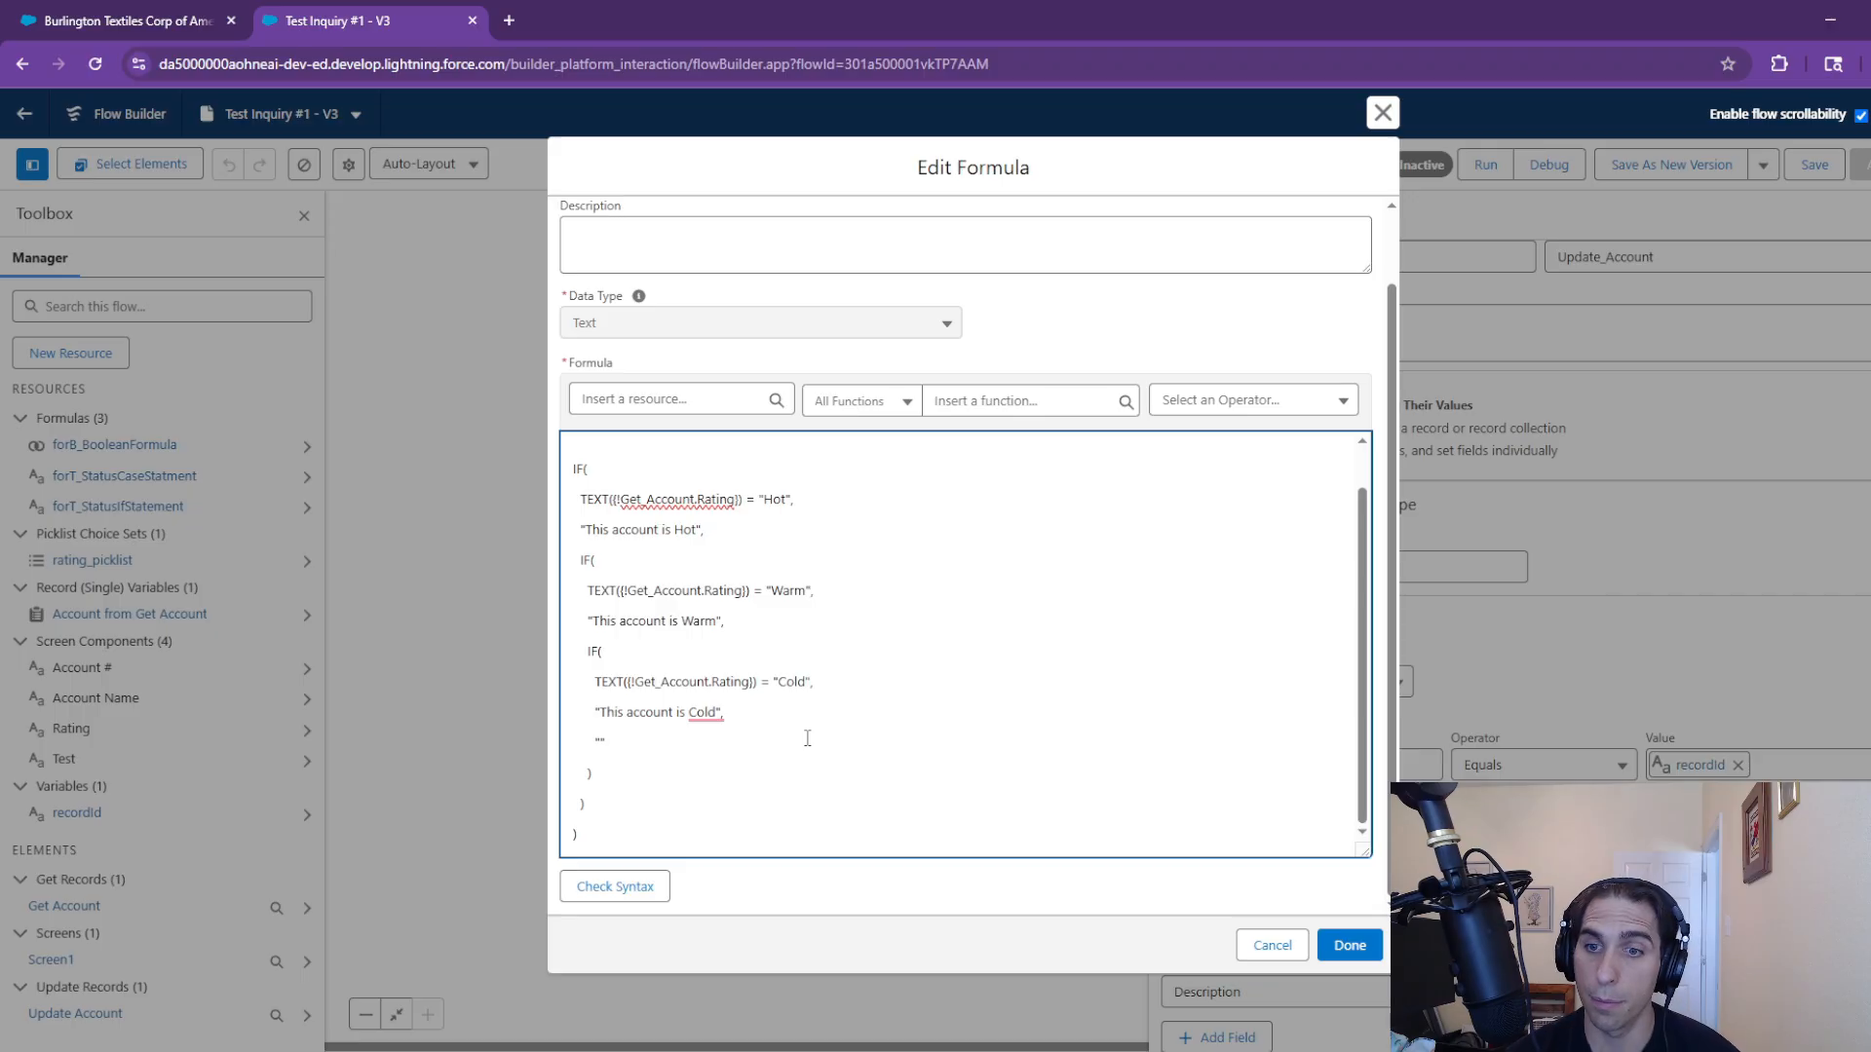
pyautogui.rightClick(709, 713)
pyautogui.click(607, 741)
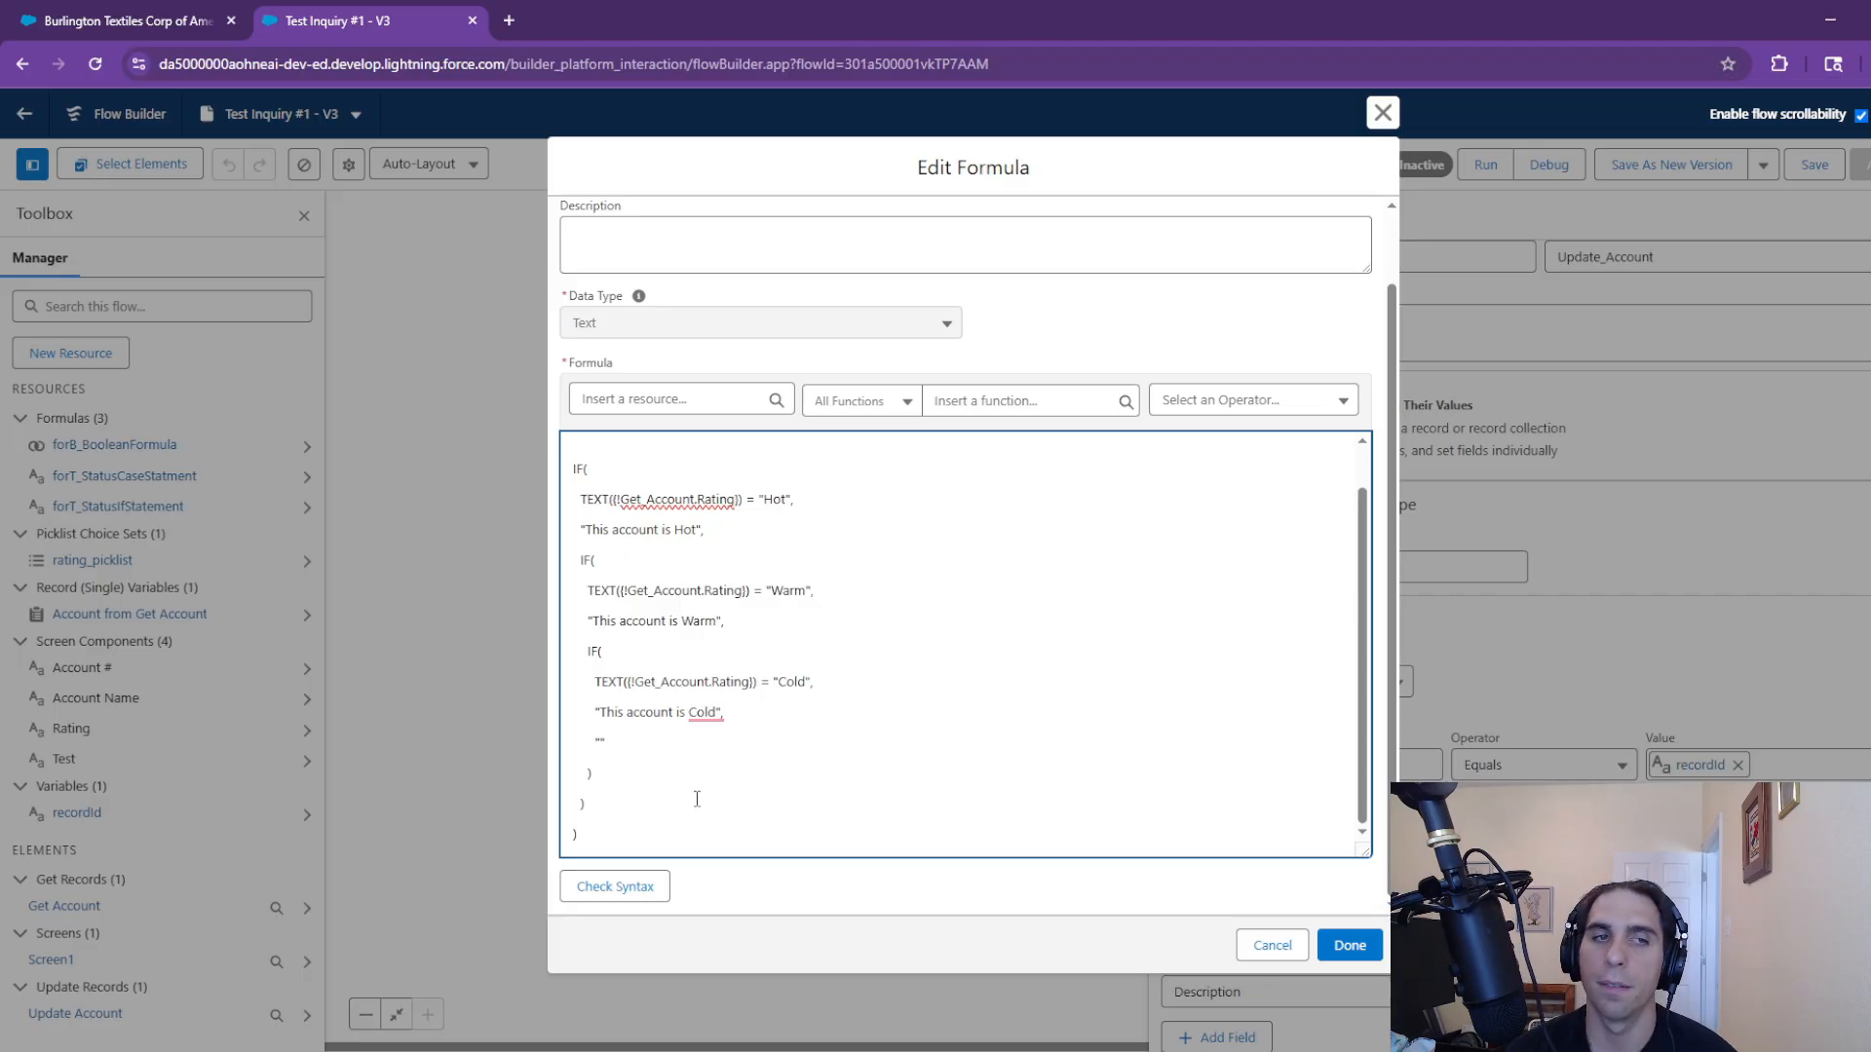
pyautogui.click(1265, 950)
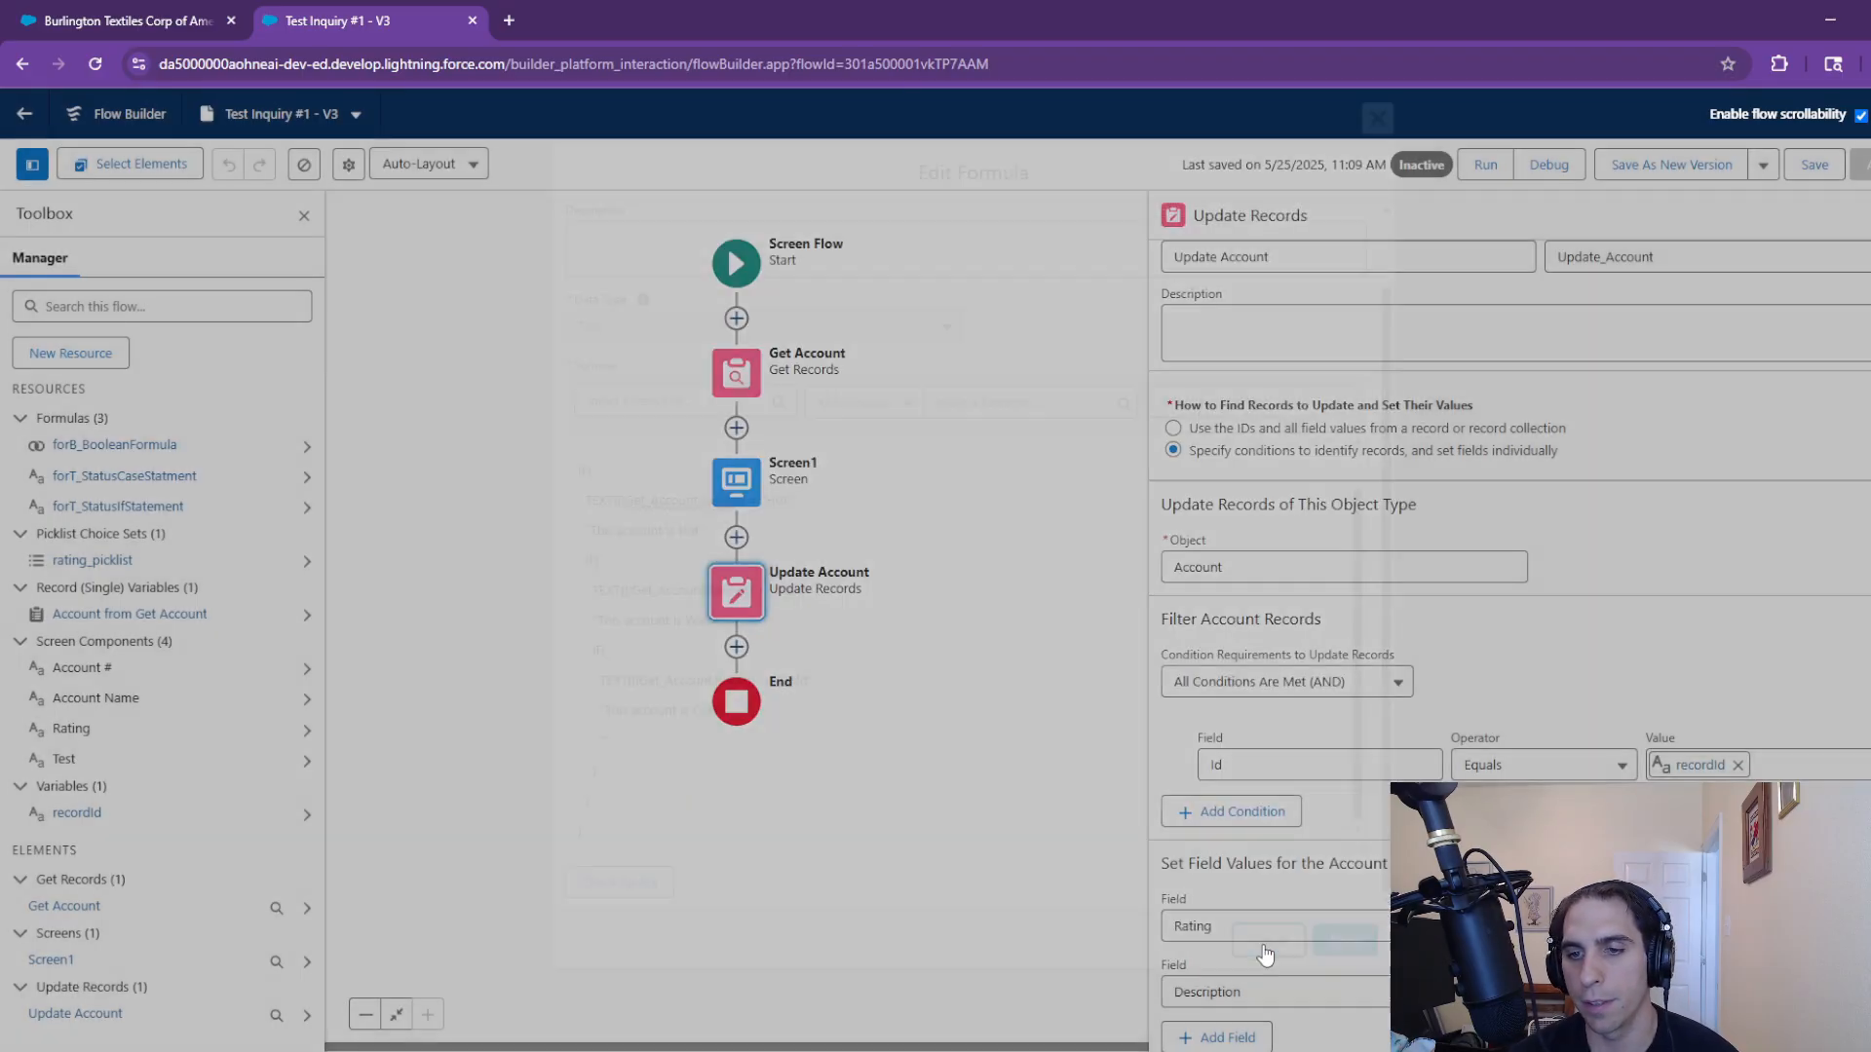
# Insert a CASE function template below the existing CASE statement in the forT_StatusCaseStatment formula
pyautogui.click(147, 476)
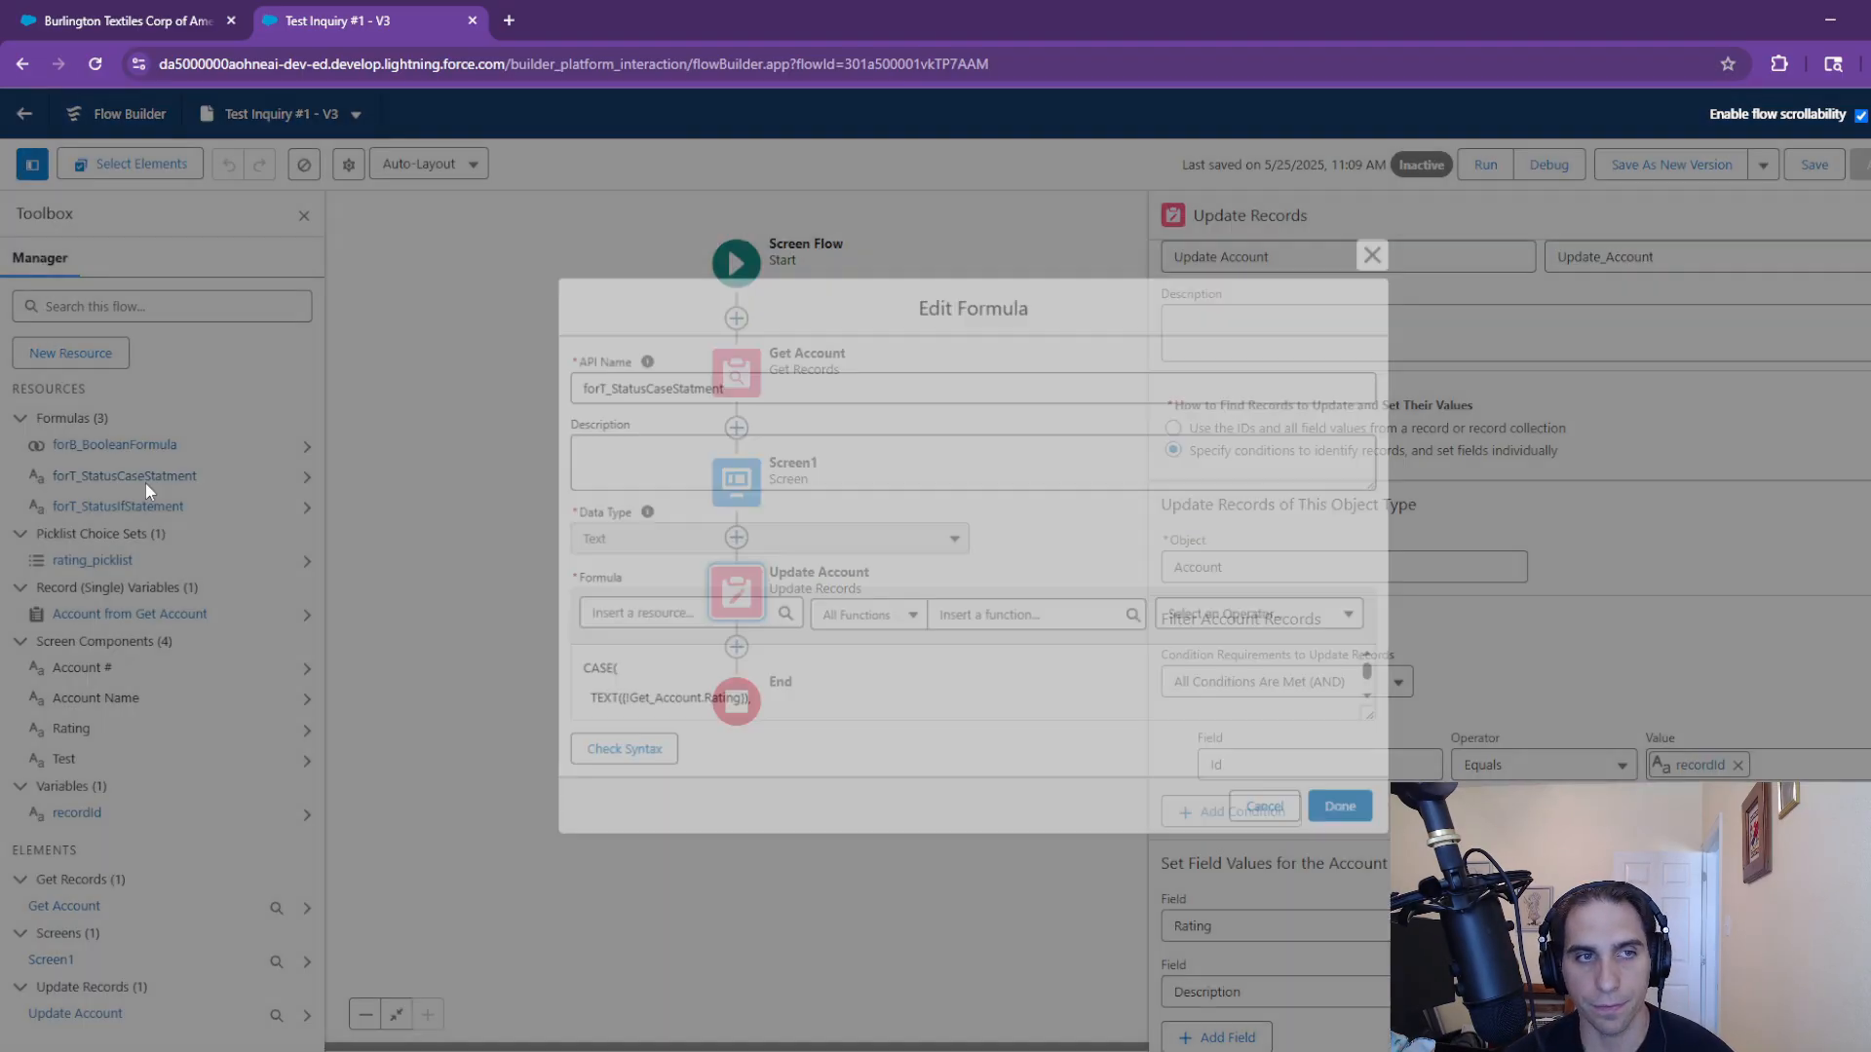
pyautogui.moveTo(1378, 718); pyautogui.dragTo(1371, 875)
pyautogui.click(646, 744)
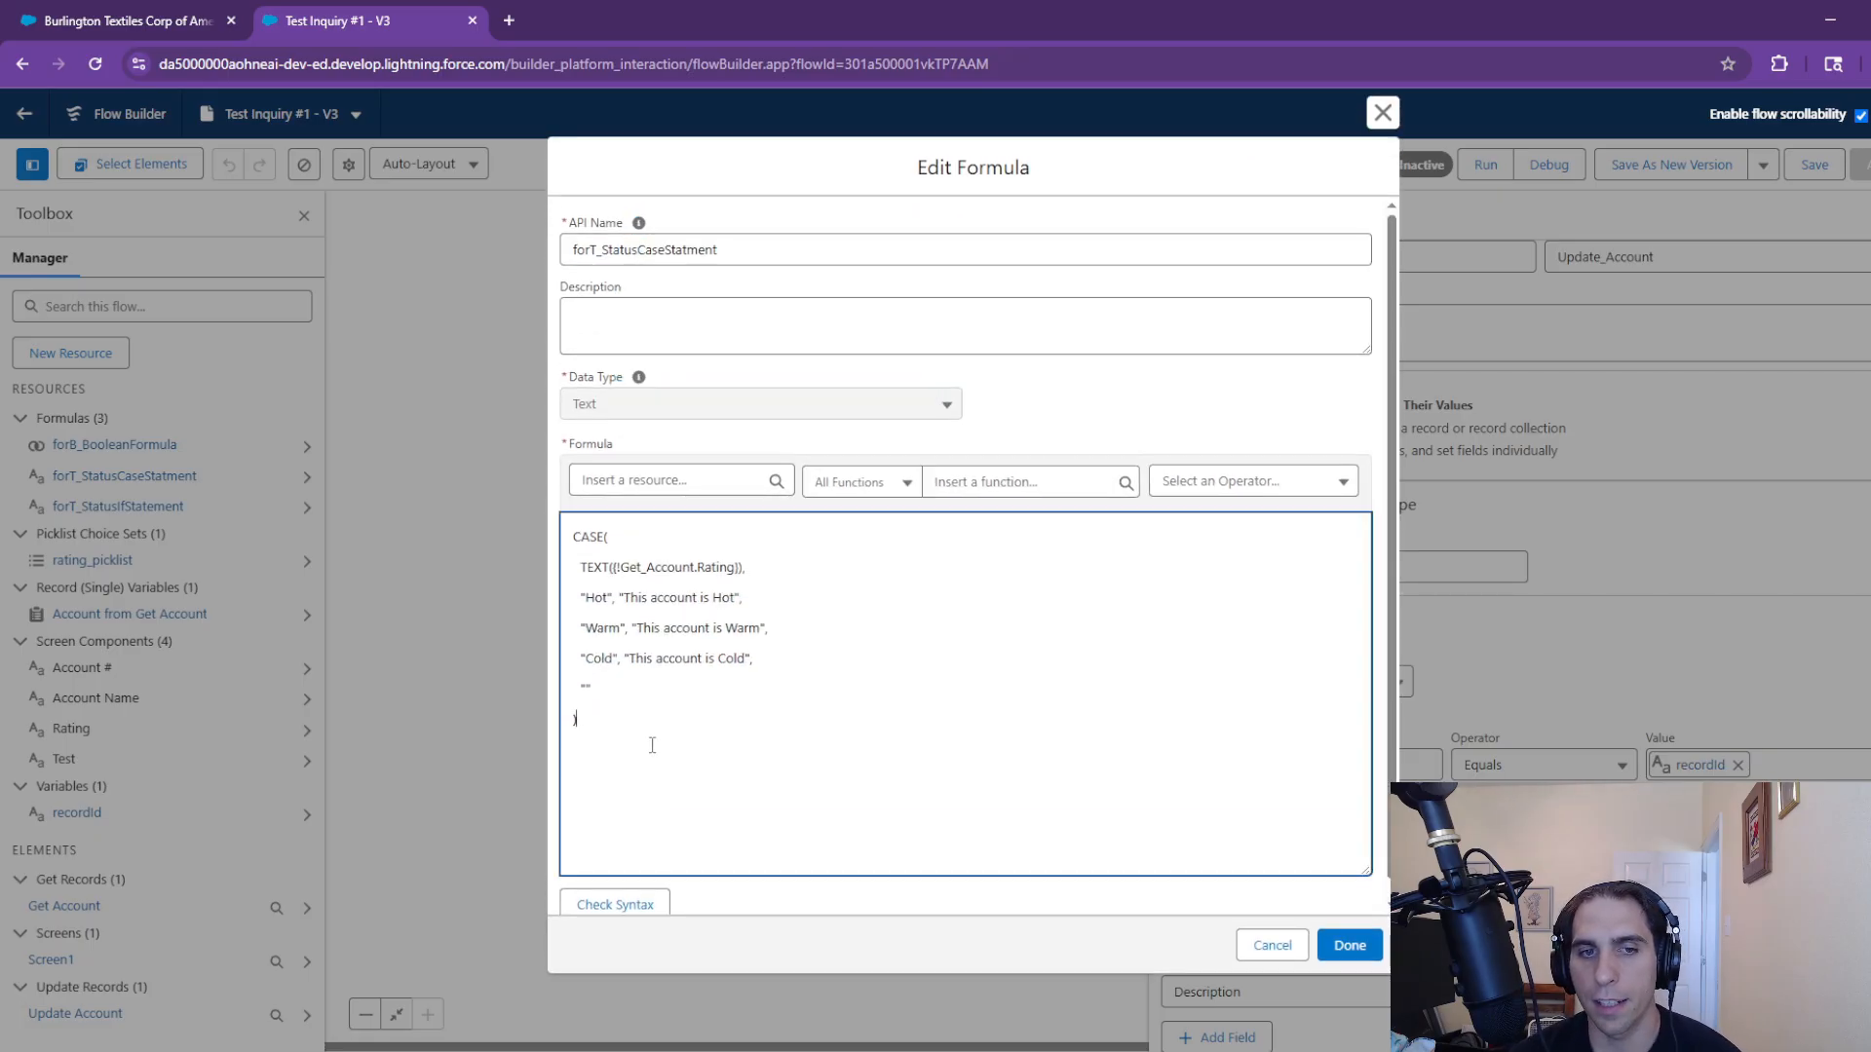
pyautogui.click(1002, 476)
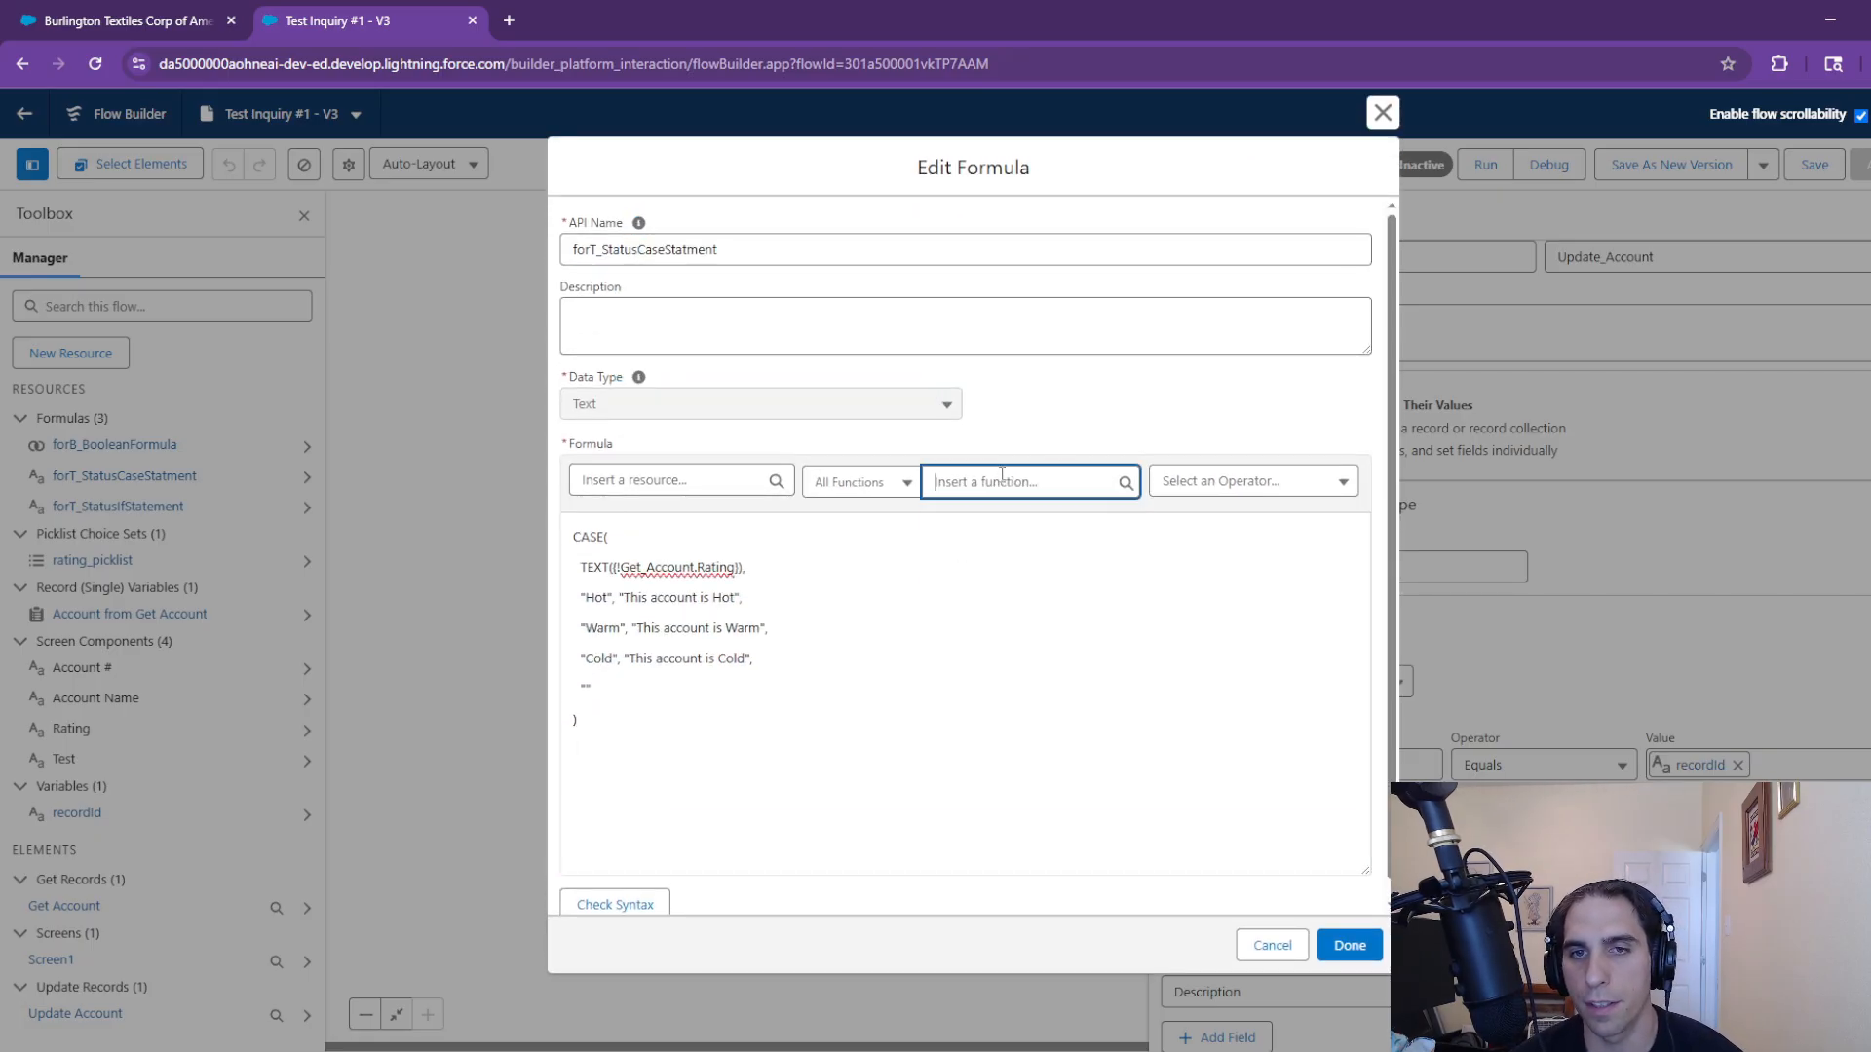
pyautogui.write('case')
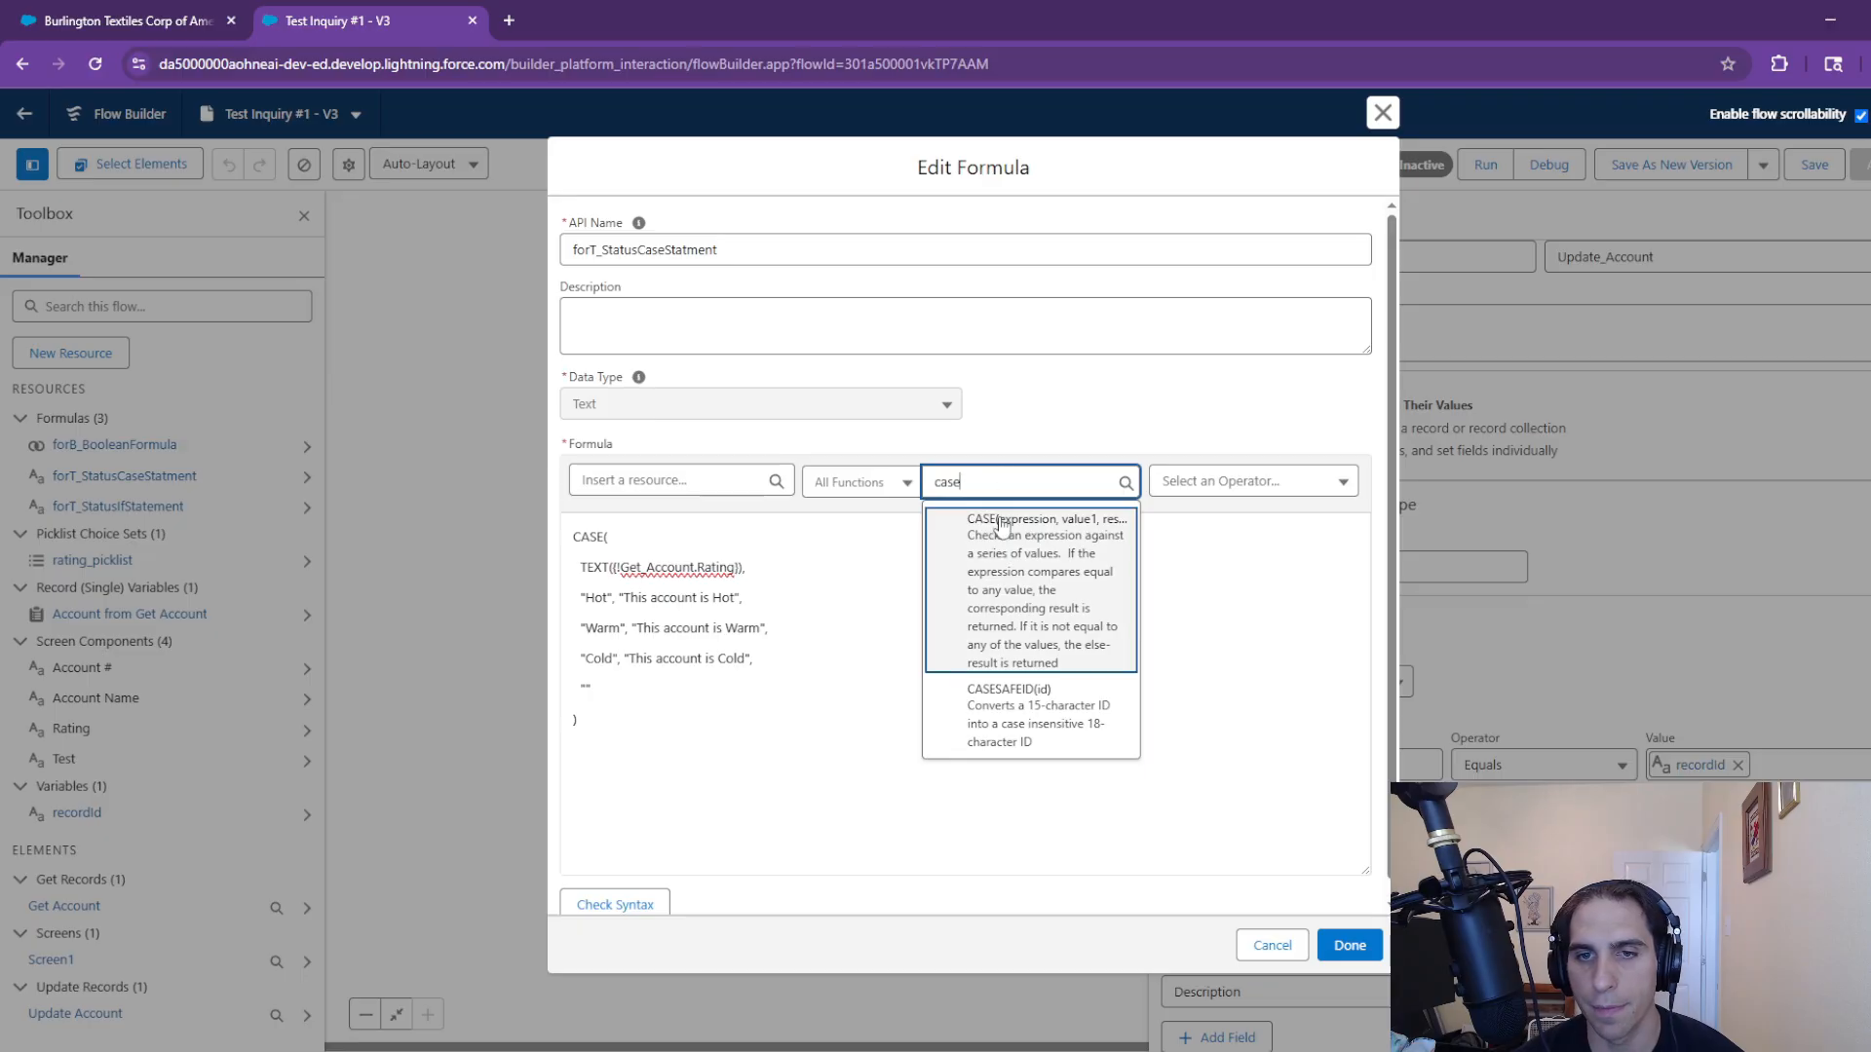
pyautogui.click(1001, 531)
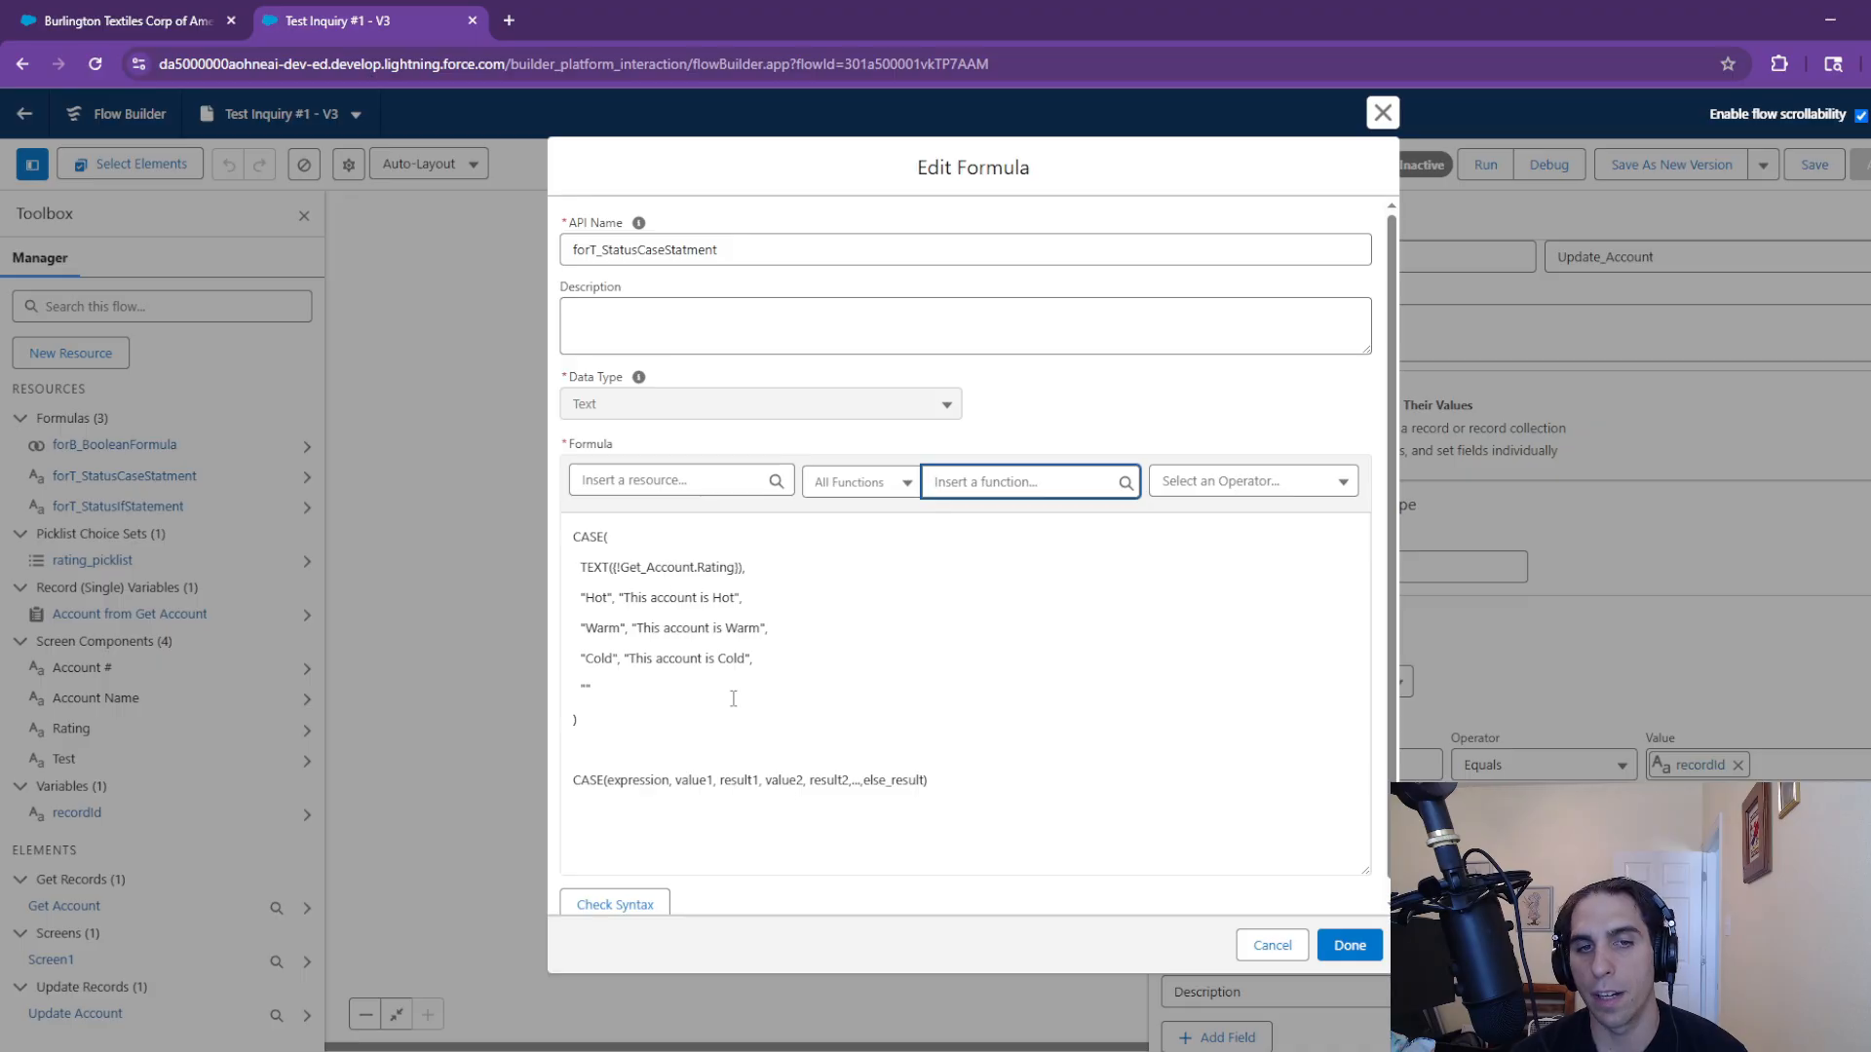
# Compare the existing CASE statement with the template's expression, value, result and else_result arguments, and discard the formula edits
pyautogui.moveTo(693, 693); pyautogui.dragTo(581, 552)
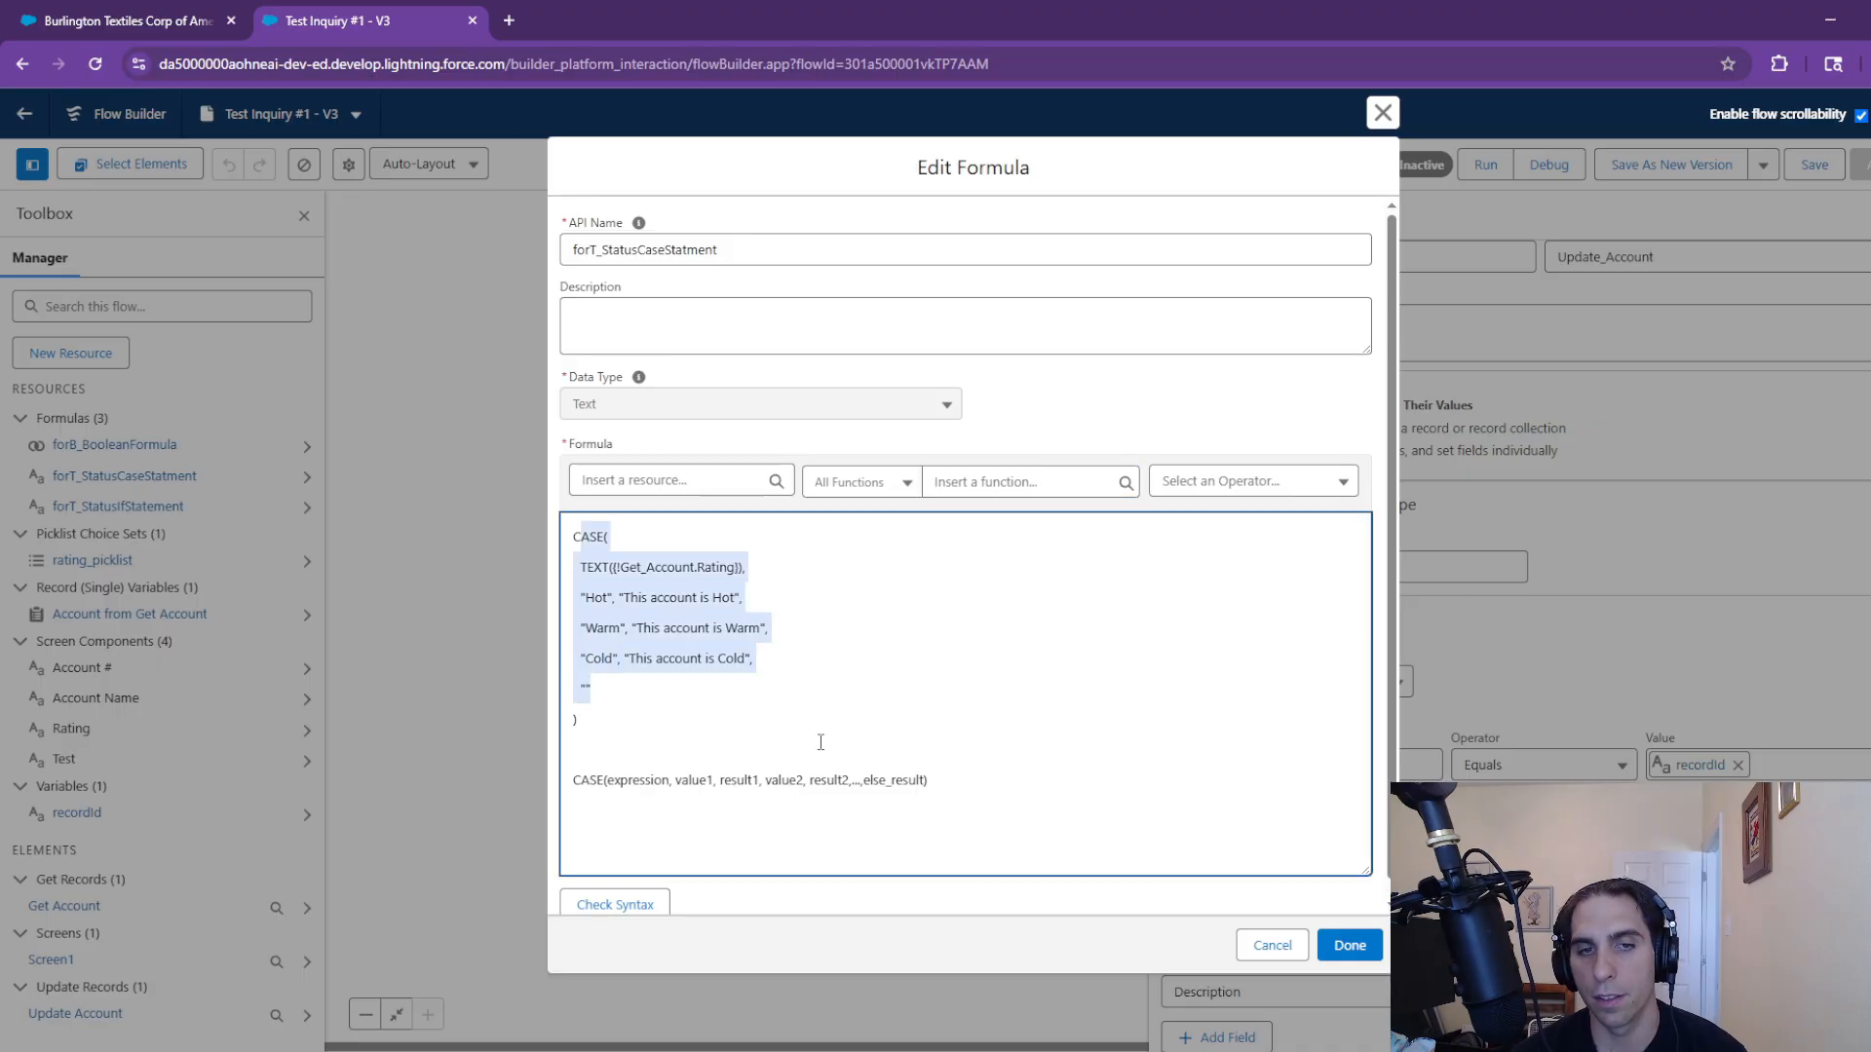
pyautogui.click(795, 689)
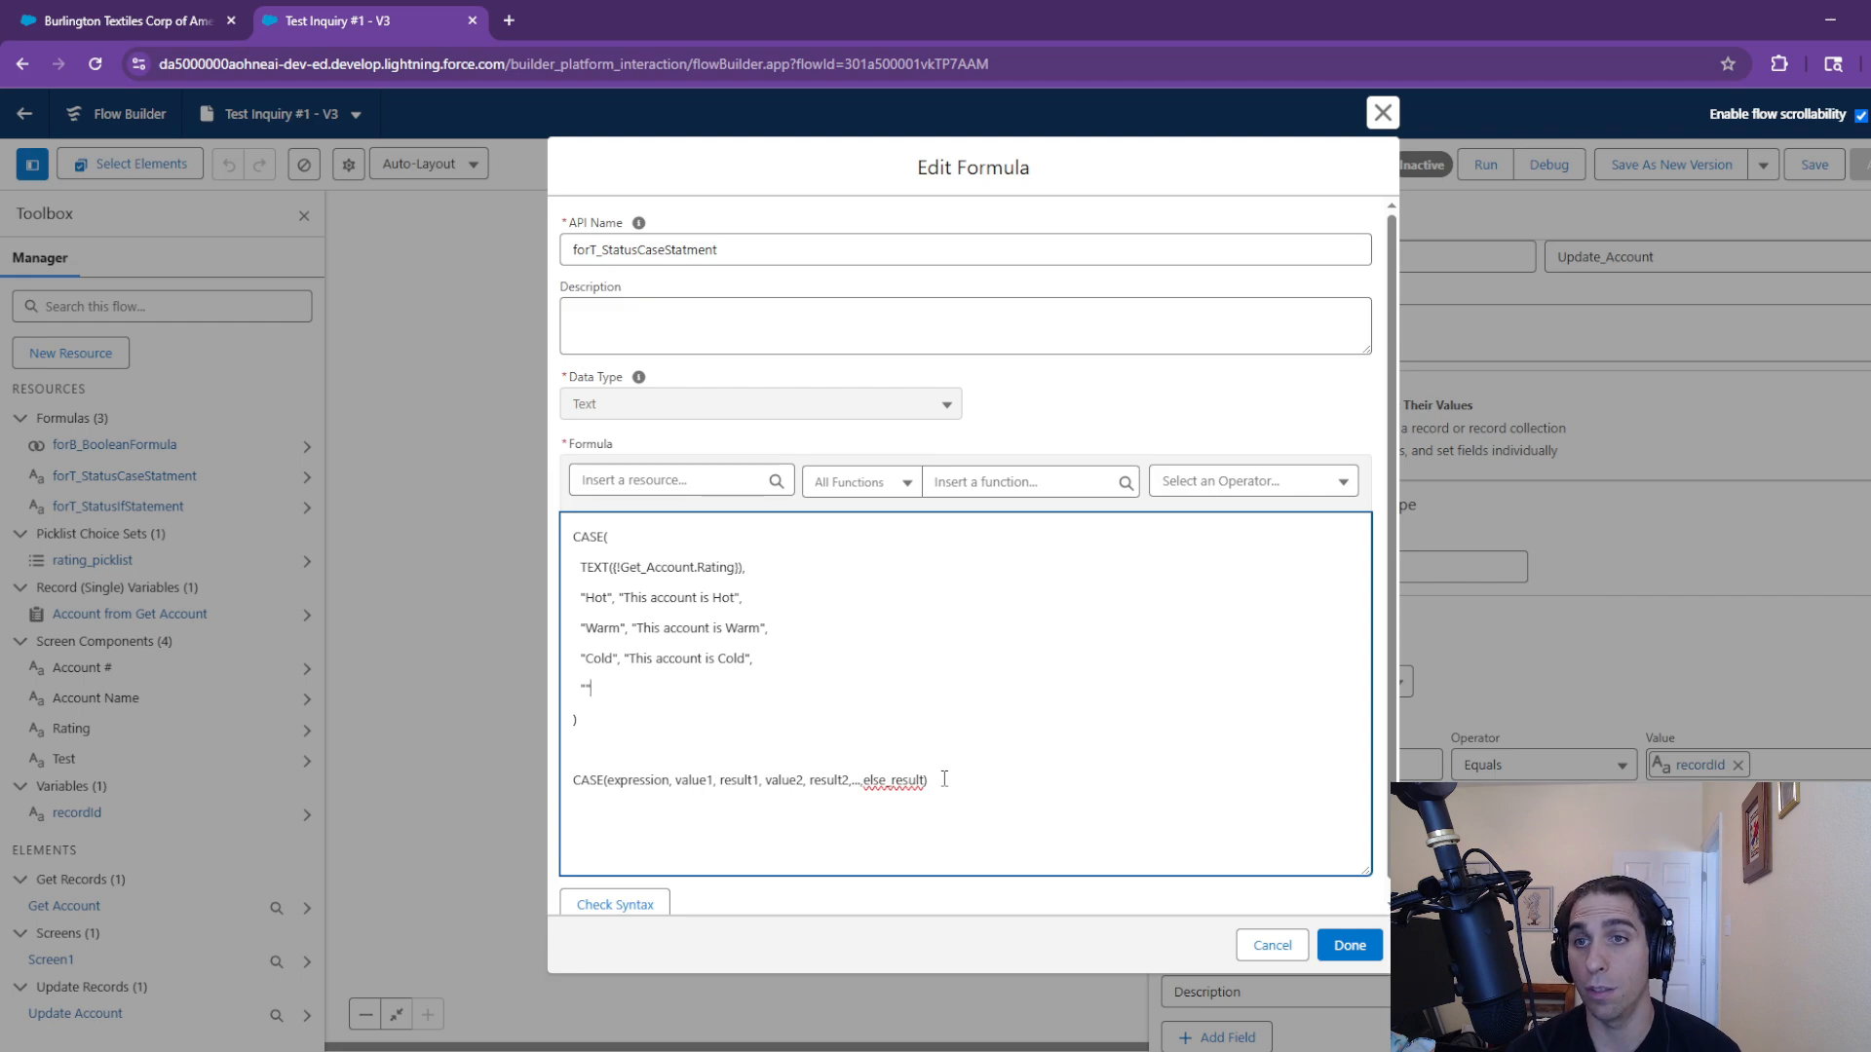
pyautogui.click(1275, 947)
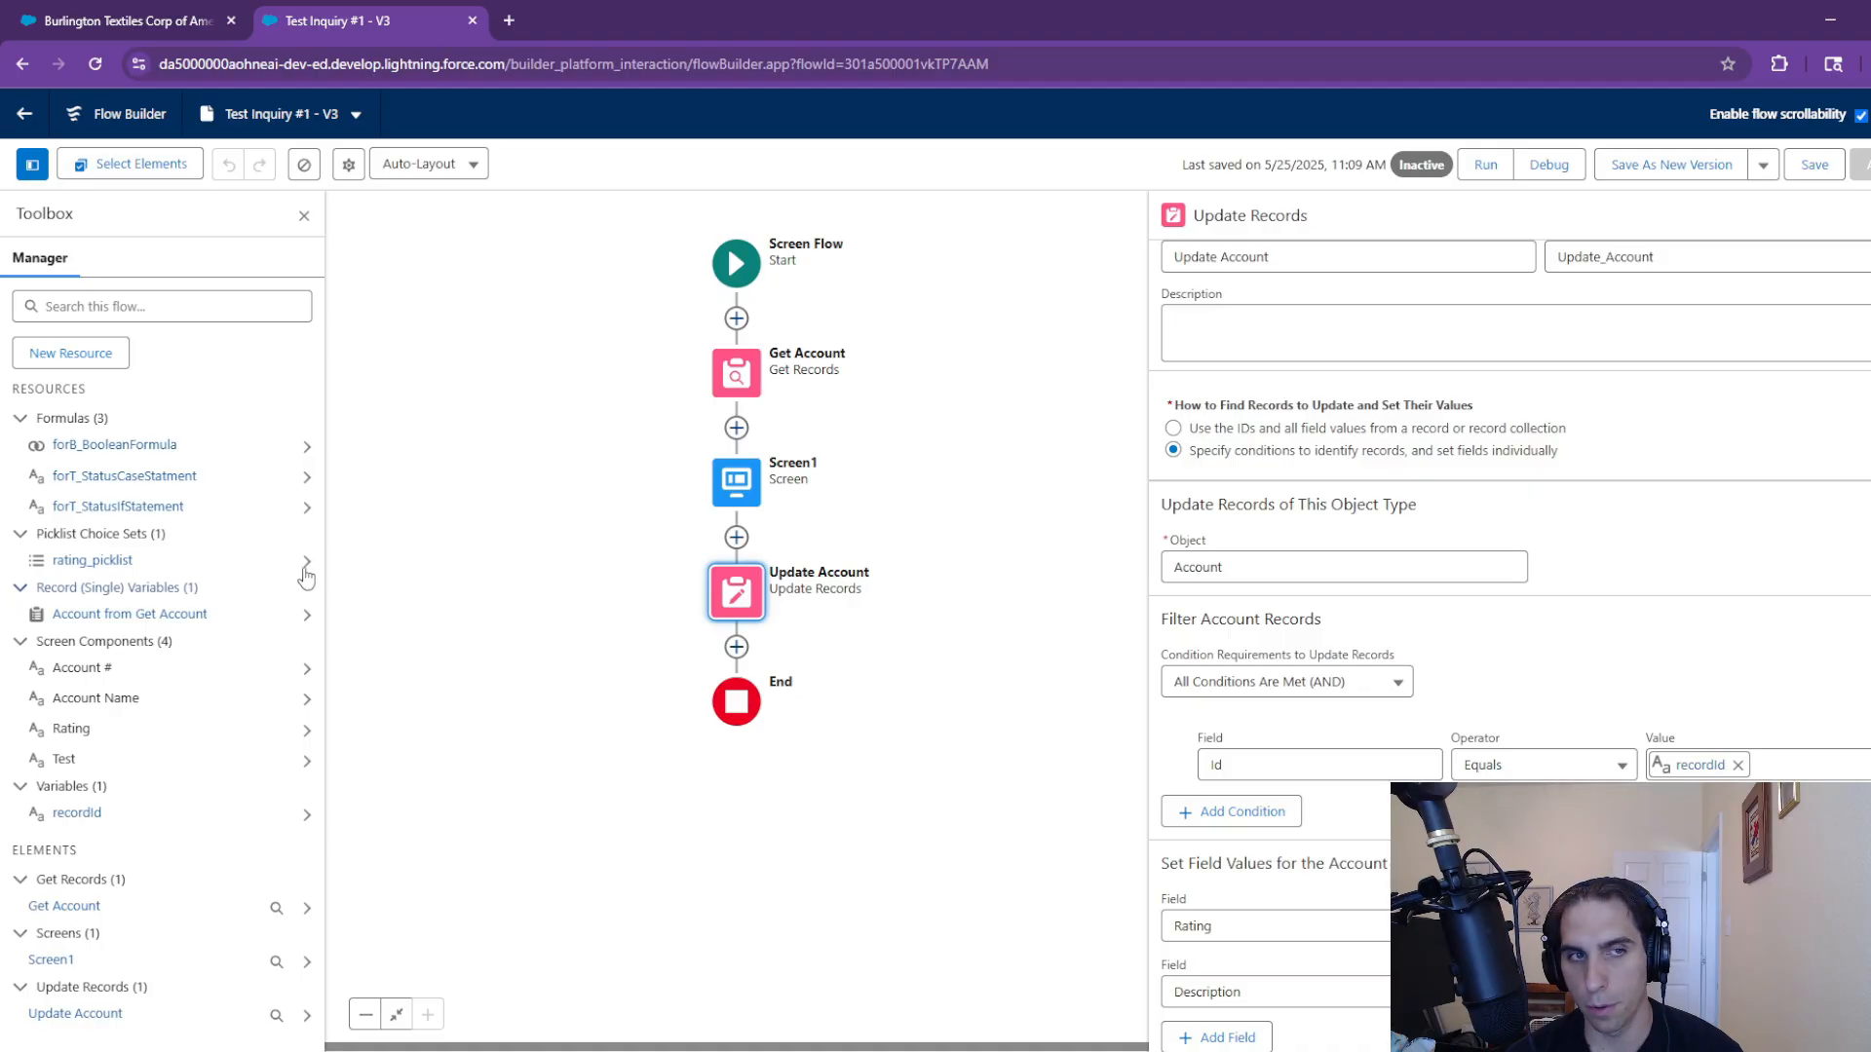
# Review the OR conditions and data type of the forB_BooleanFormula formula, and close it along with the Update Account properties
pyautogui.click(153, 452)
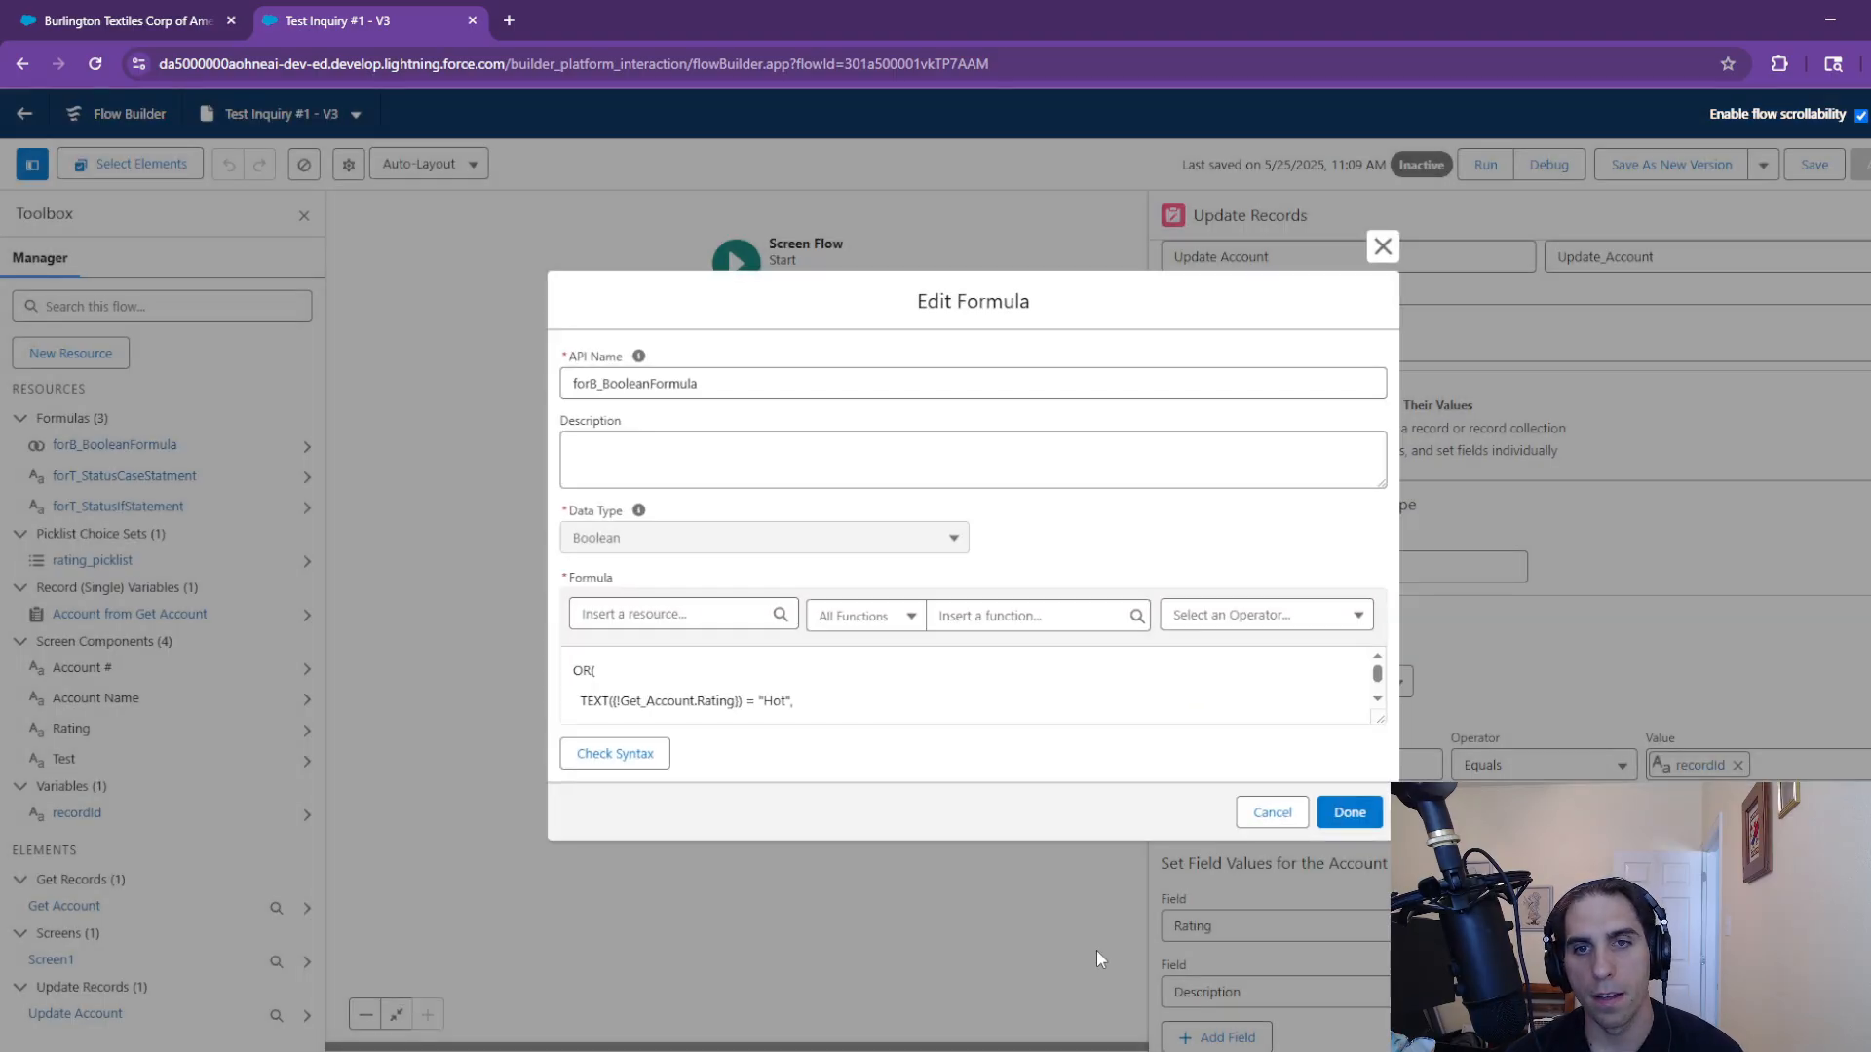
pyautogui.moveTo(1378, 721); pyautogui.dragTo(1382, 823)
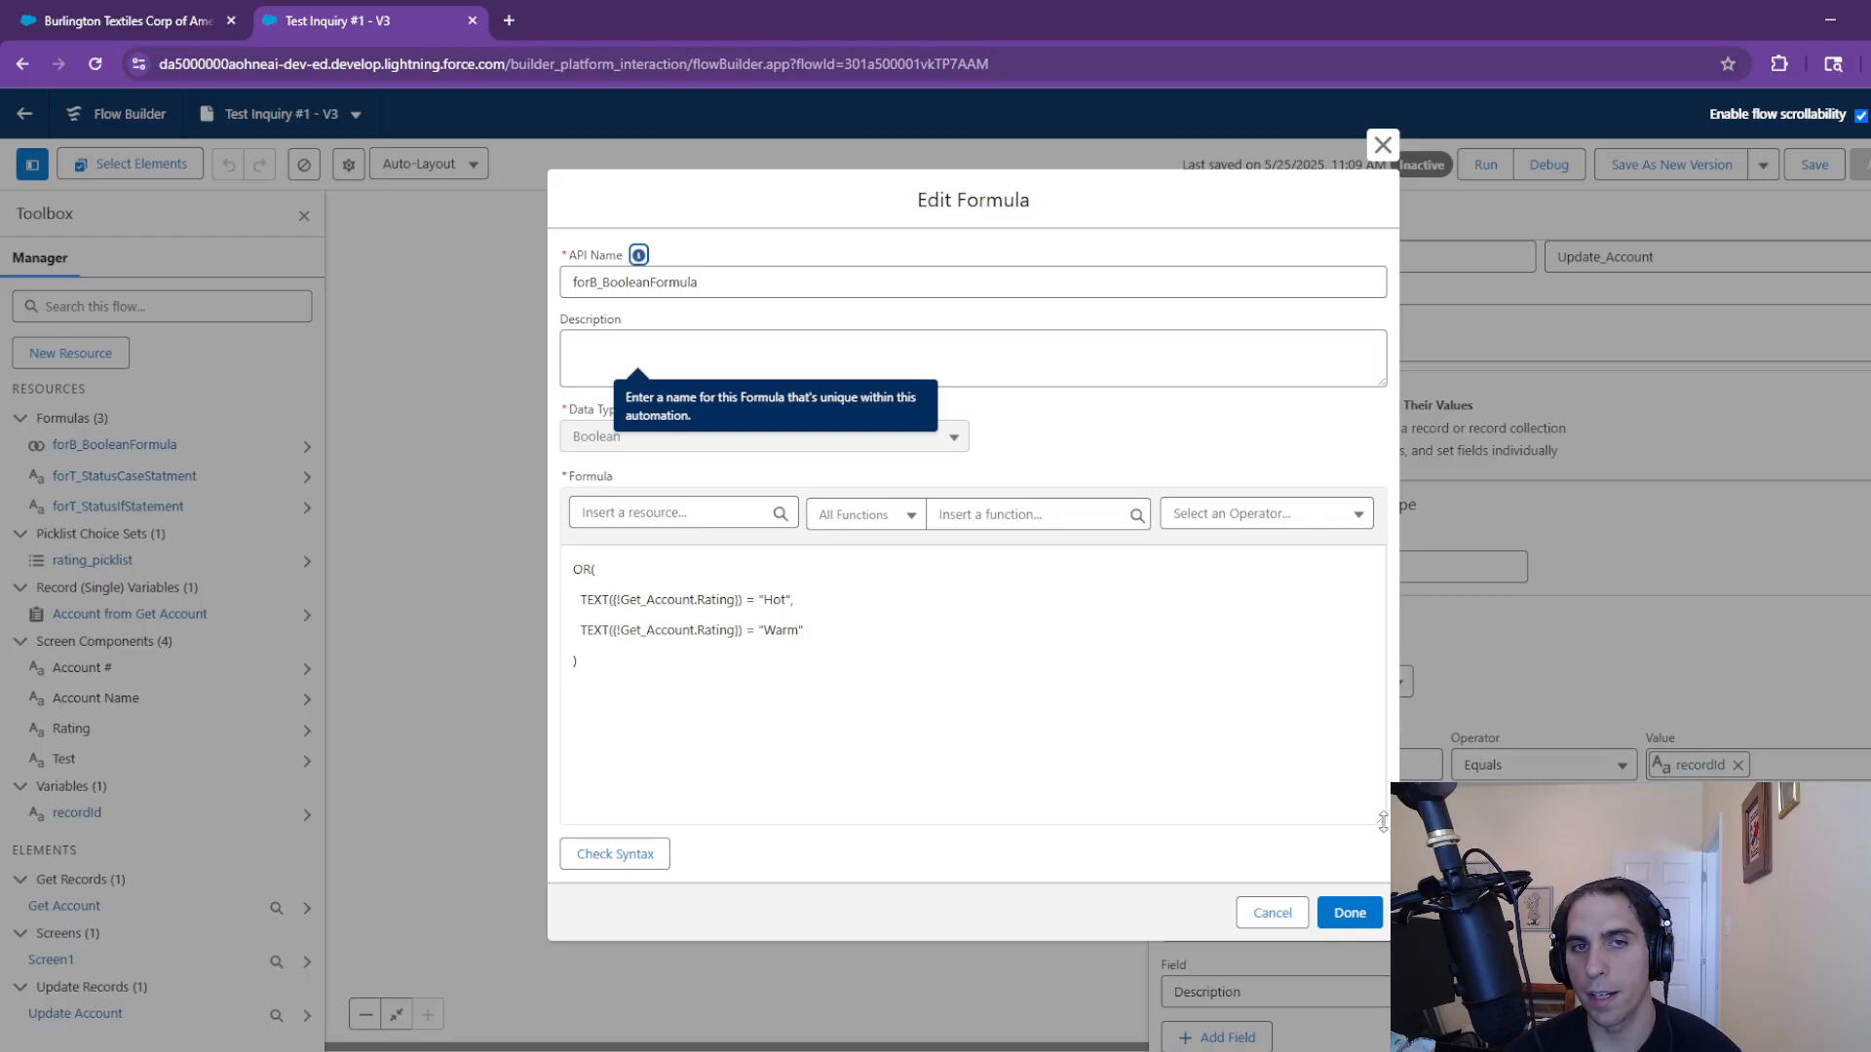
pyautogui.click(1062, 419)
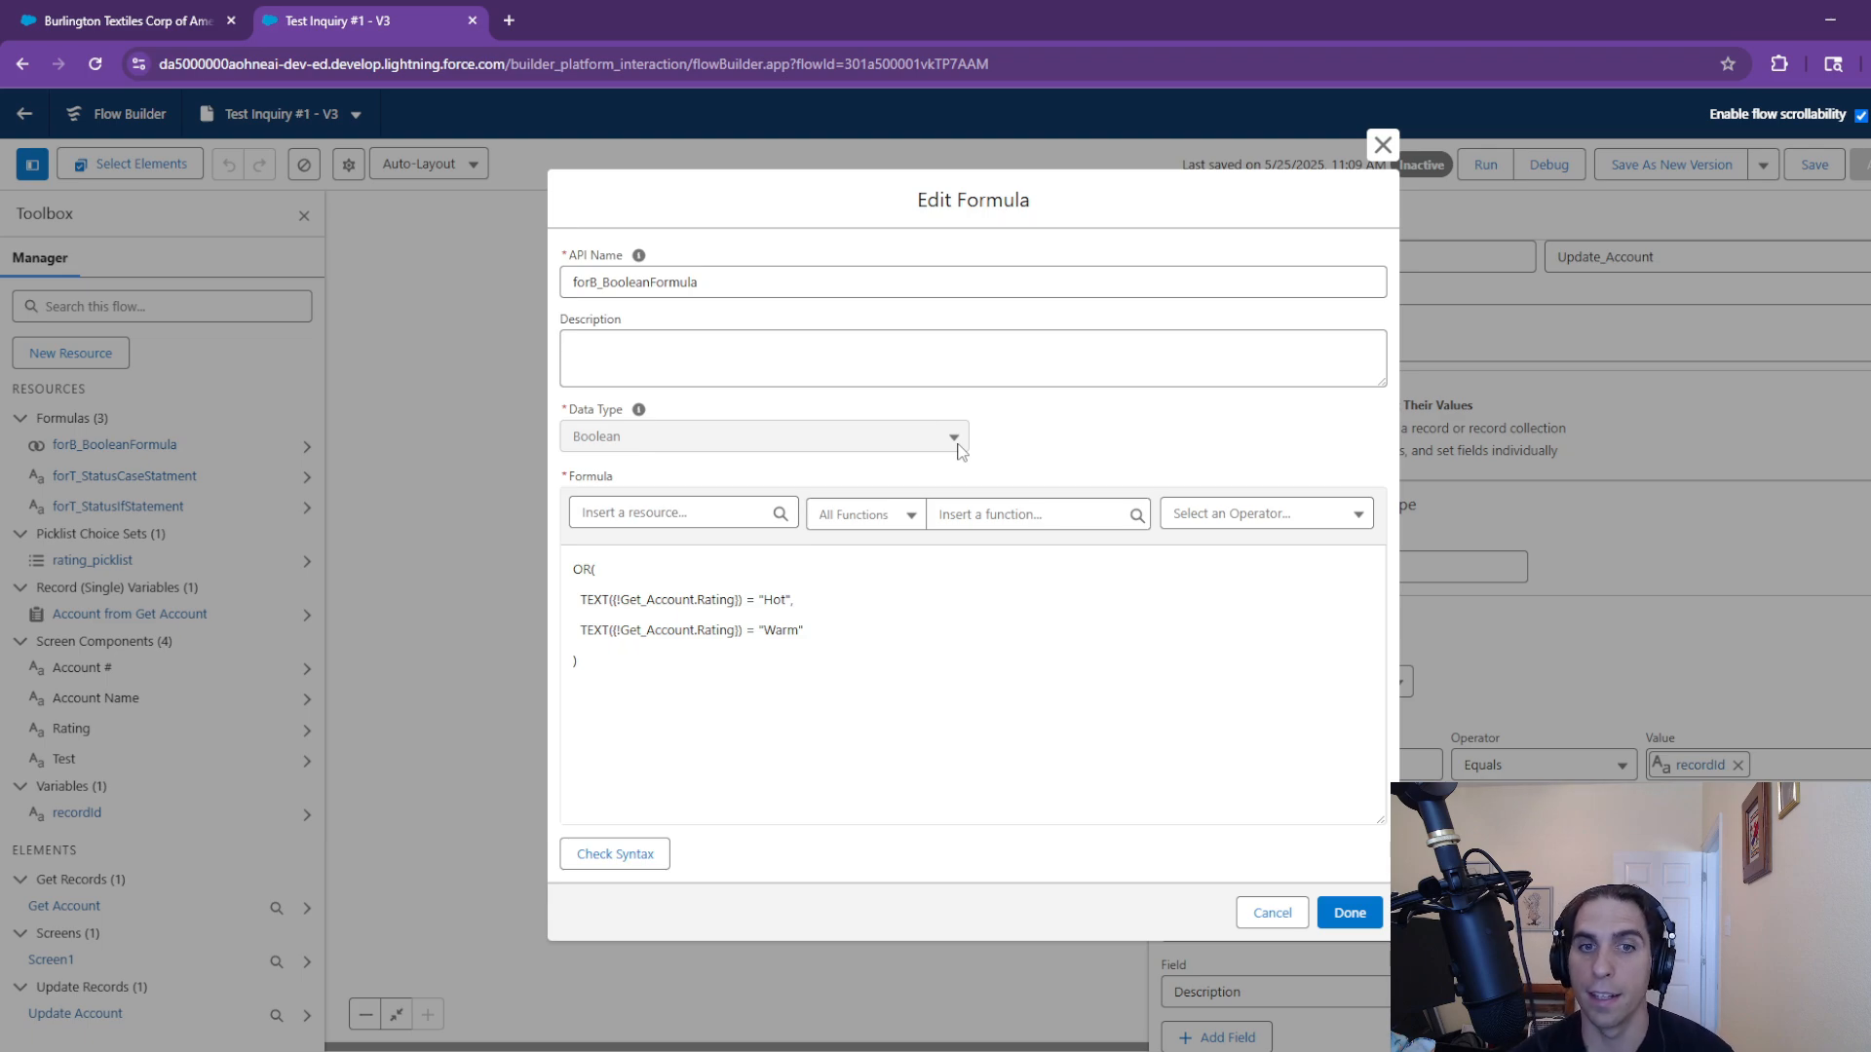
pyautogui.click(1383, 145)
pyautogui.click(1870, 215)
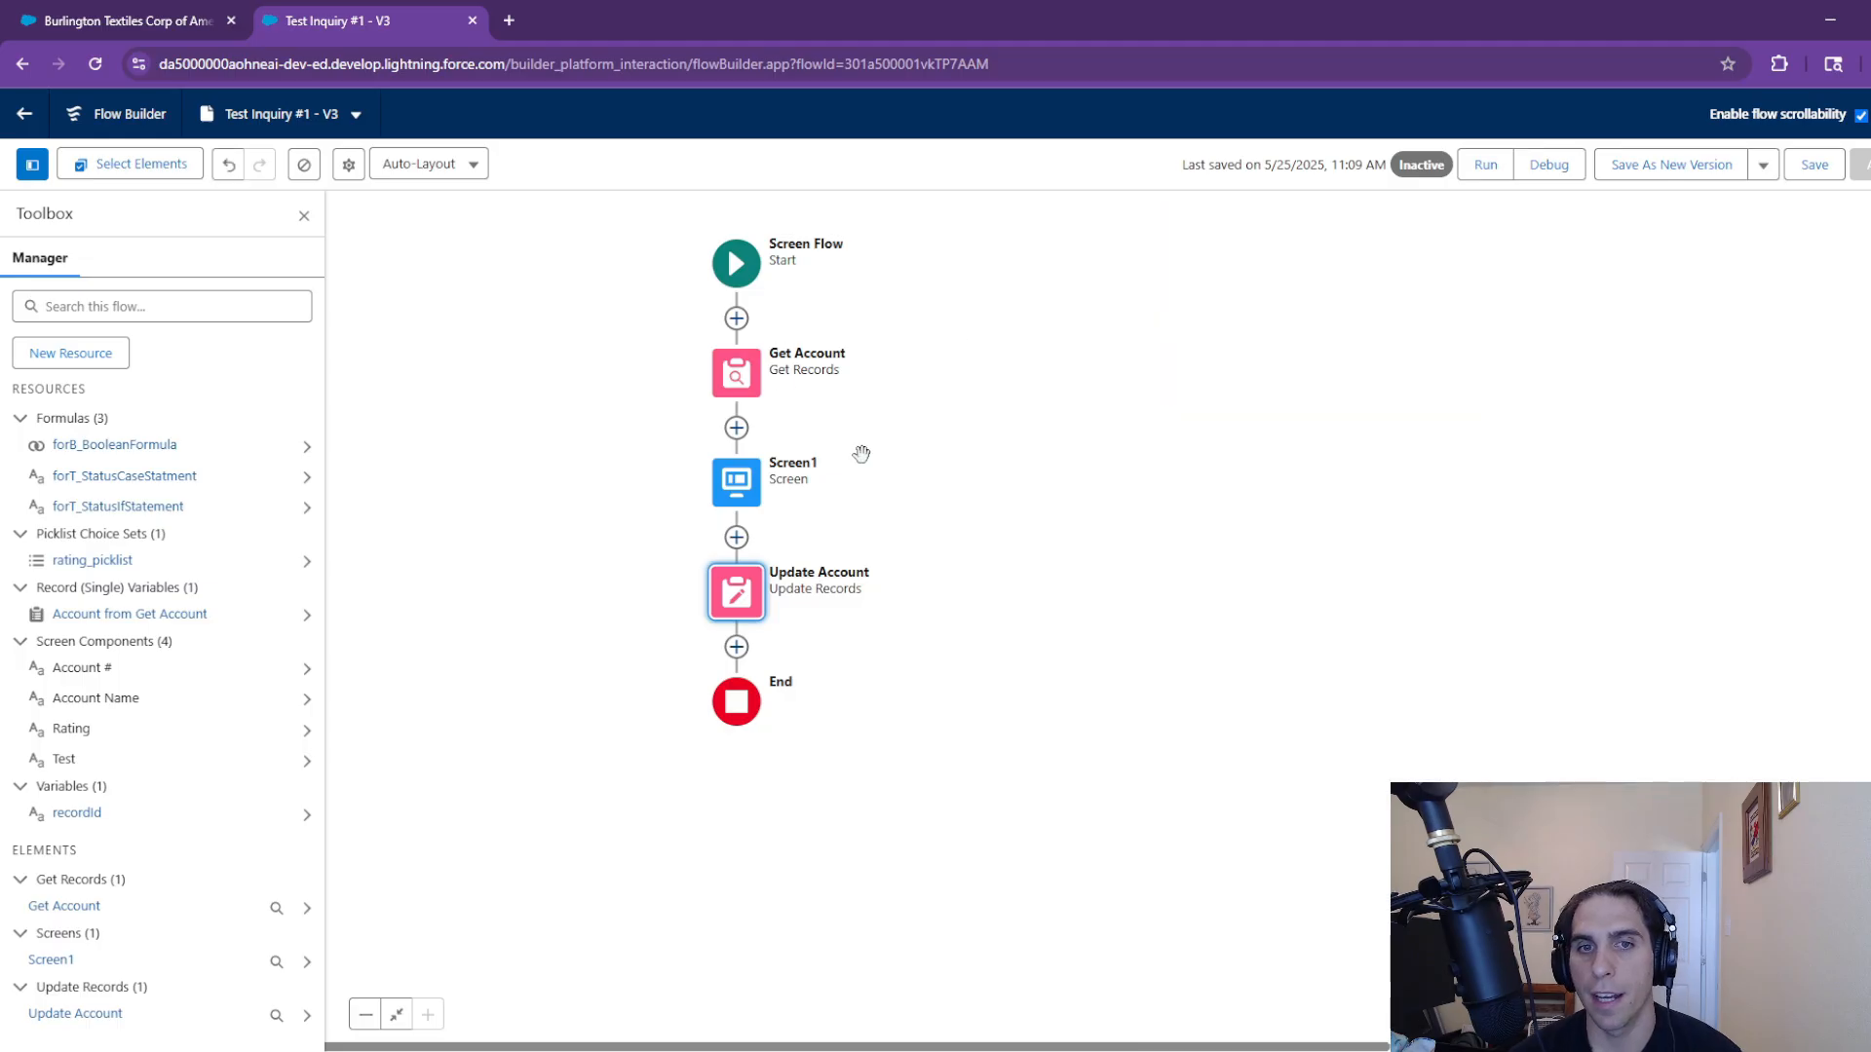
# Recheck the OR conditions inside the forB_BooleanFormula resource and close the formula
pyautogui.moveTo(926, 446); pyautogui.dragTo(1126, 405)
pyautogui.click(897, 612)
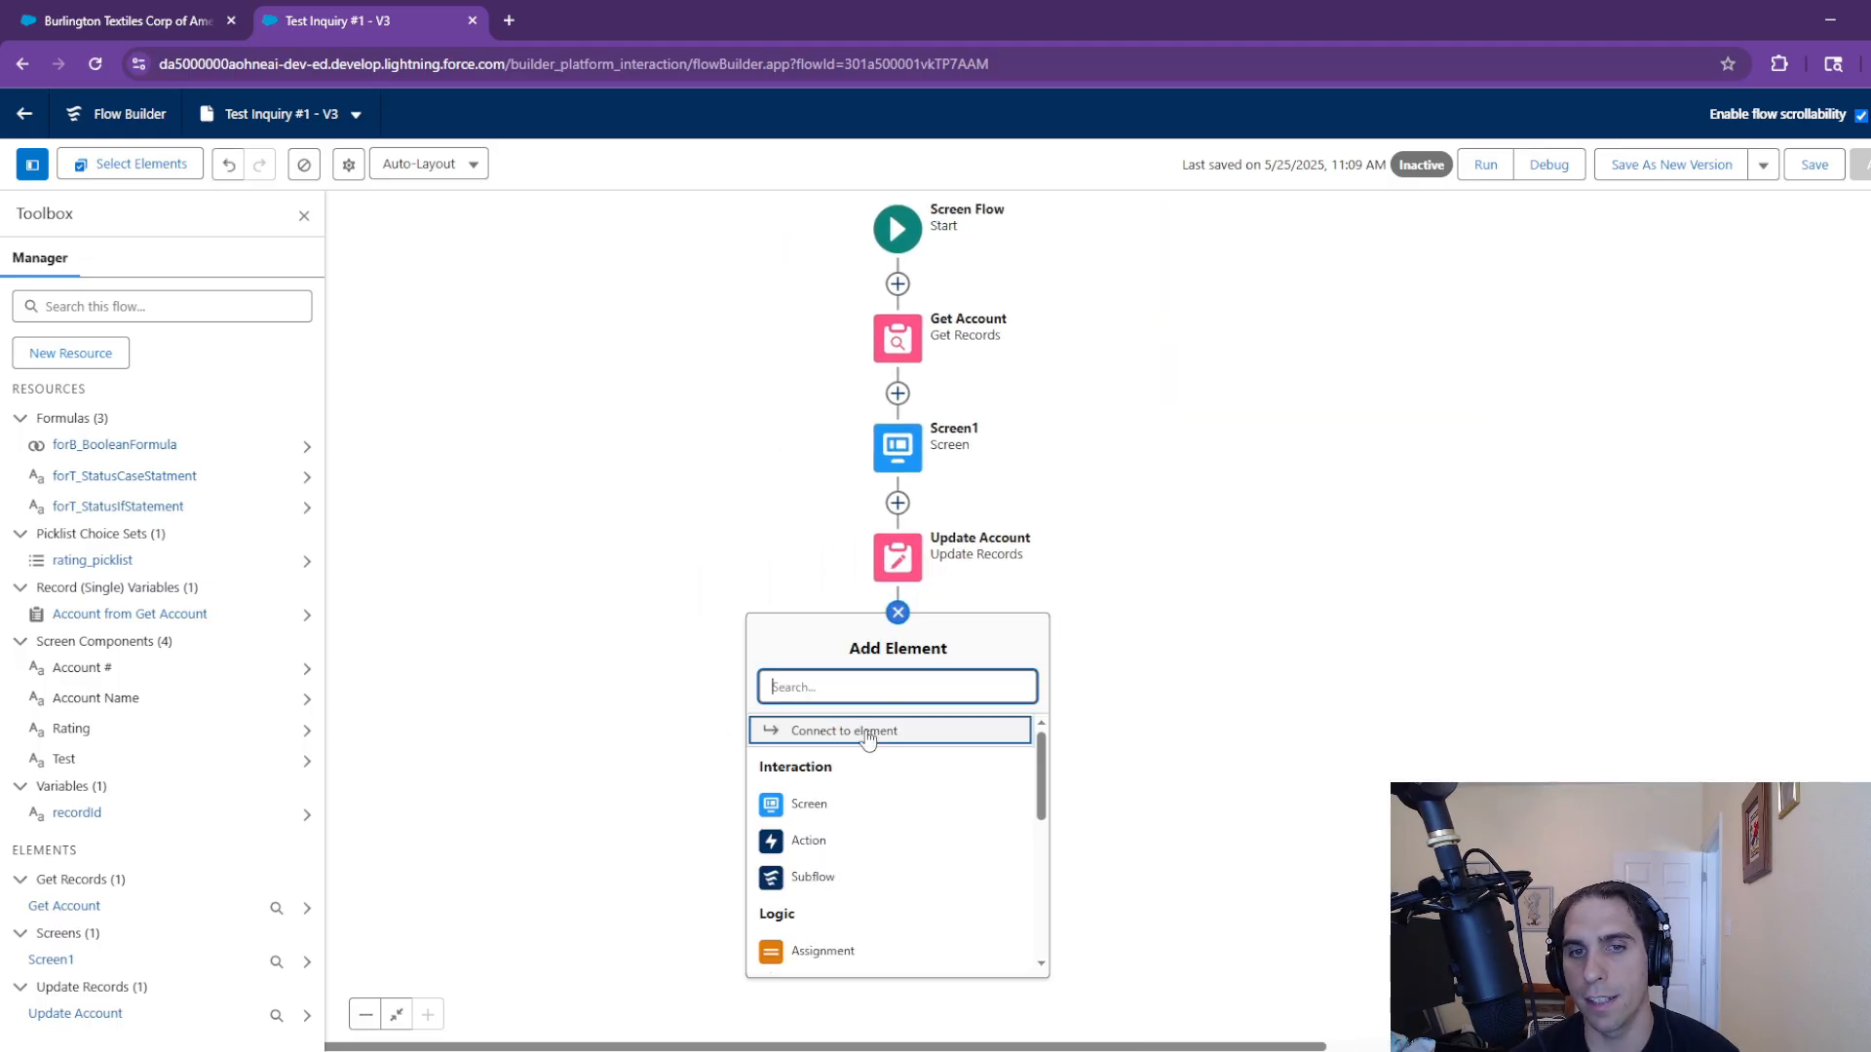
pyautogui.click(981, 594)
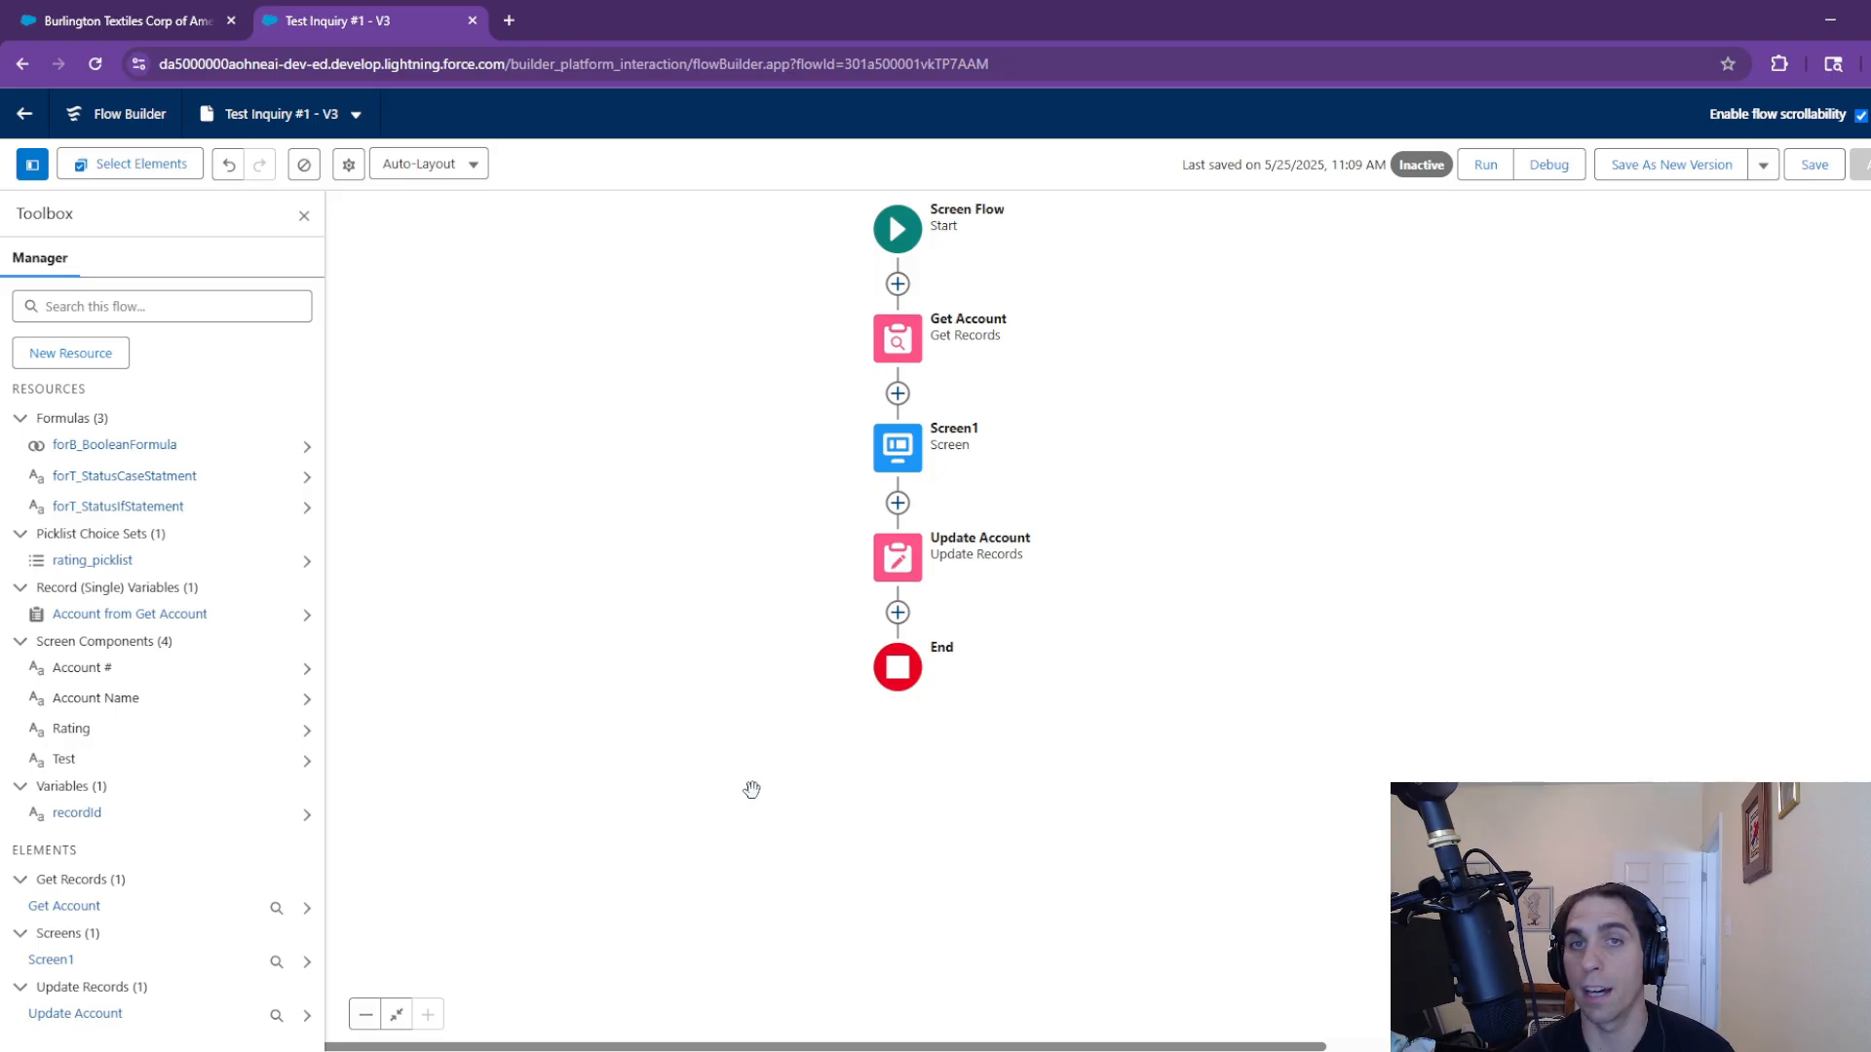
pyautogui.click(112, 454)
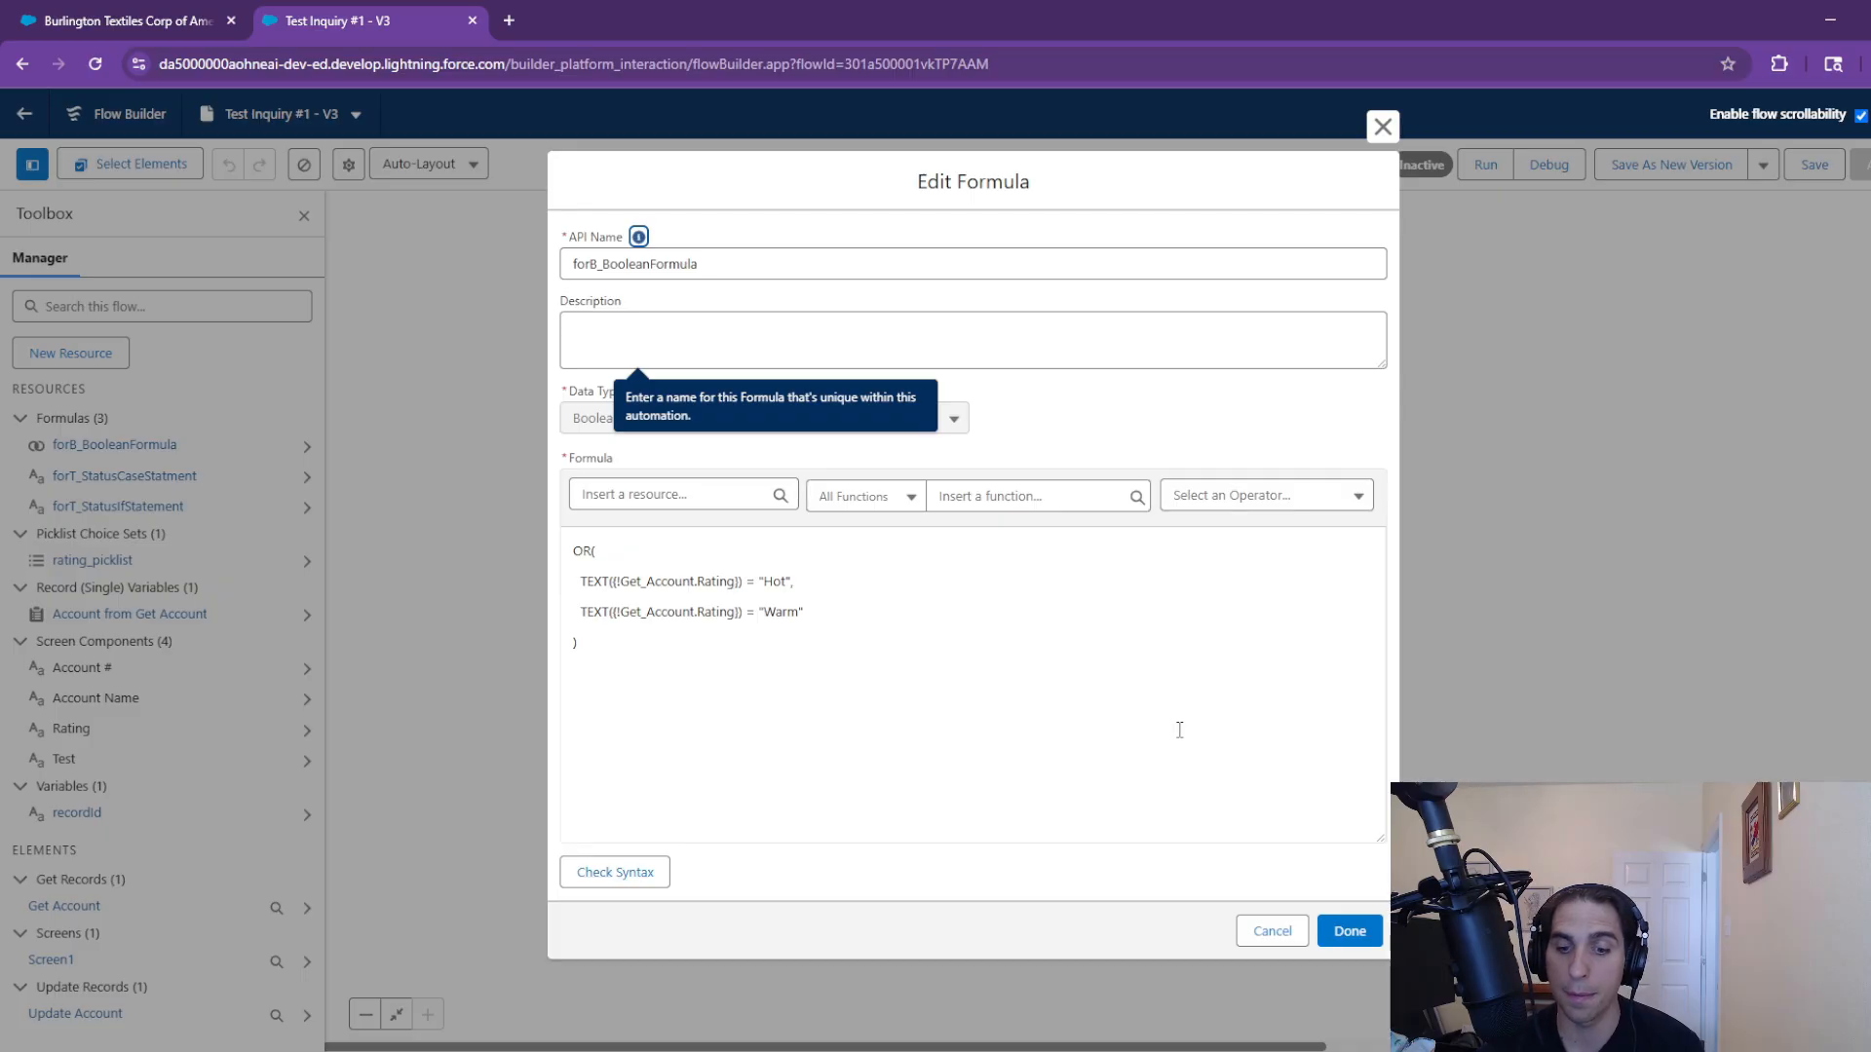
pyautogui.click(1381, 128)
# Add a Decision element after Update Account with the outcome condition forB_BooleanFormula Equals True
pyautogui.click(901, 618)
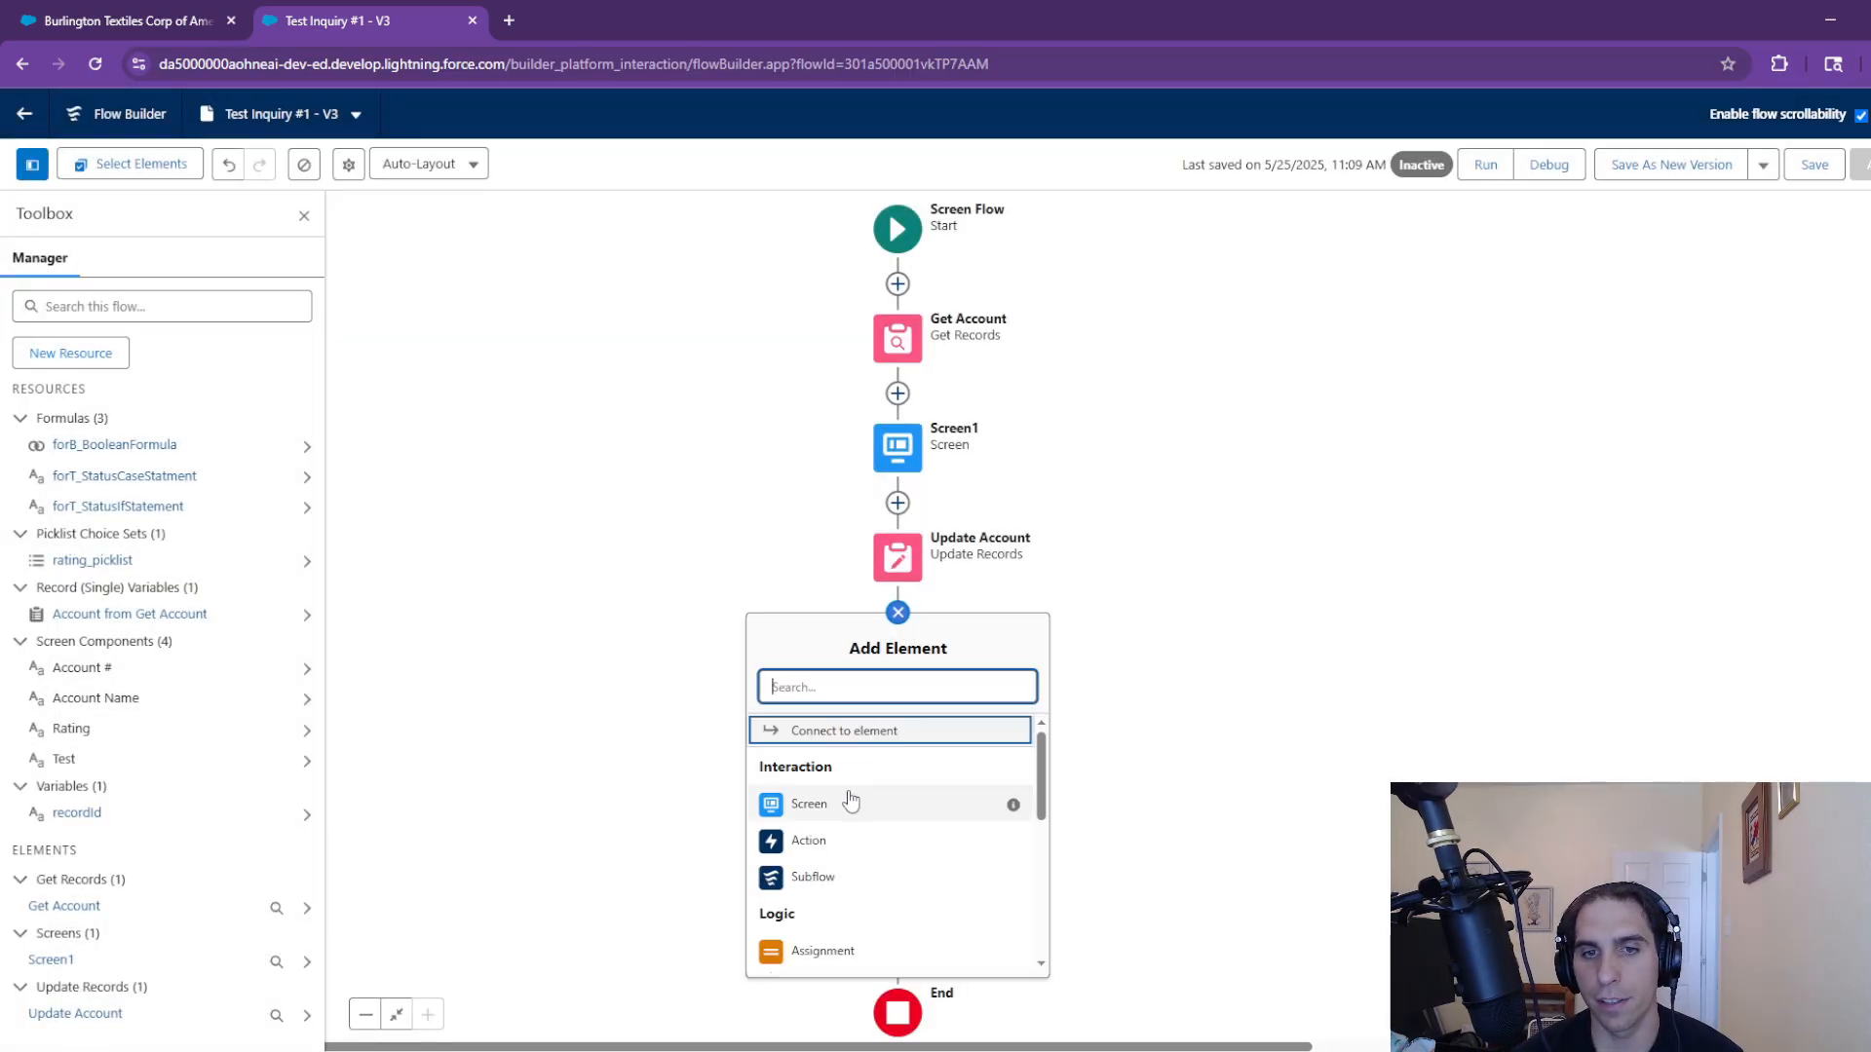
pyautogui.scroll(-3, 835, 858)
pyautogui.click(838, 782)
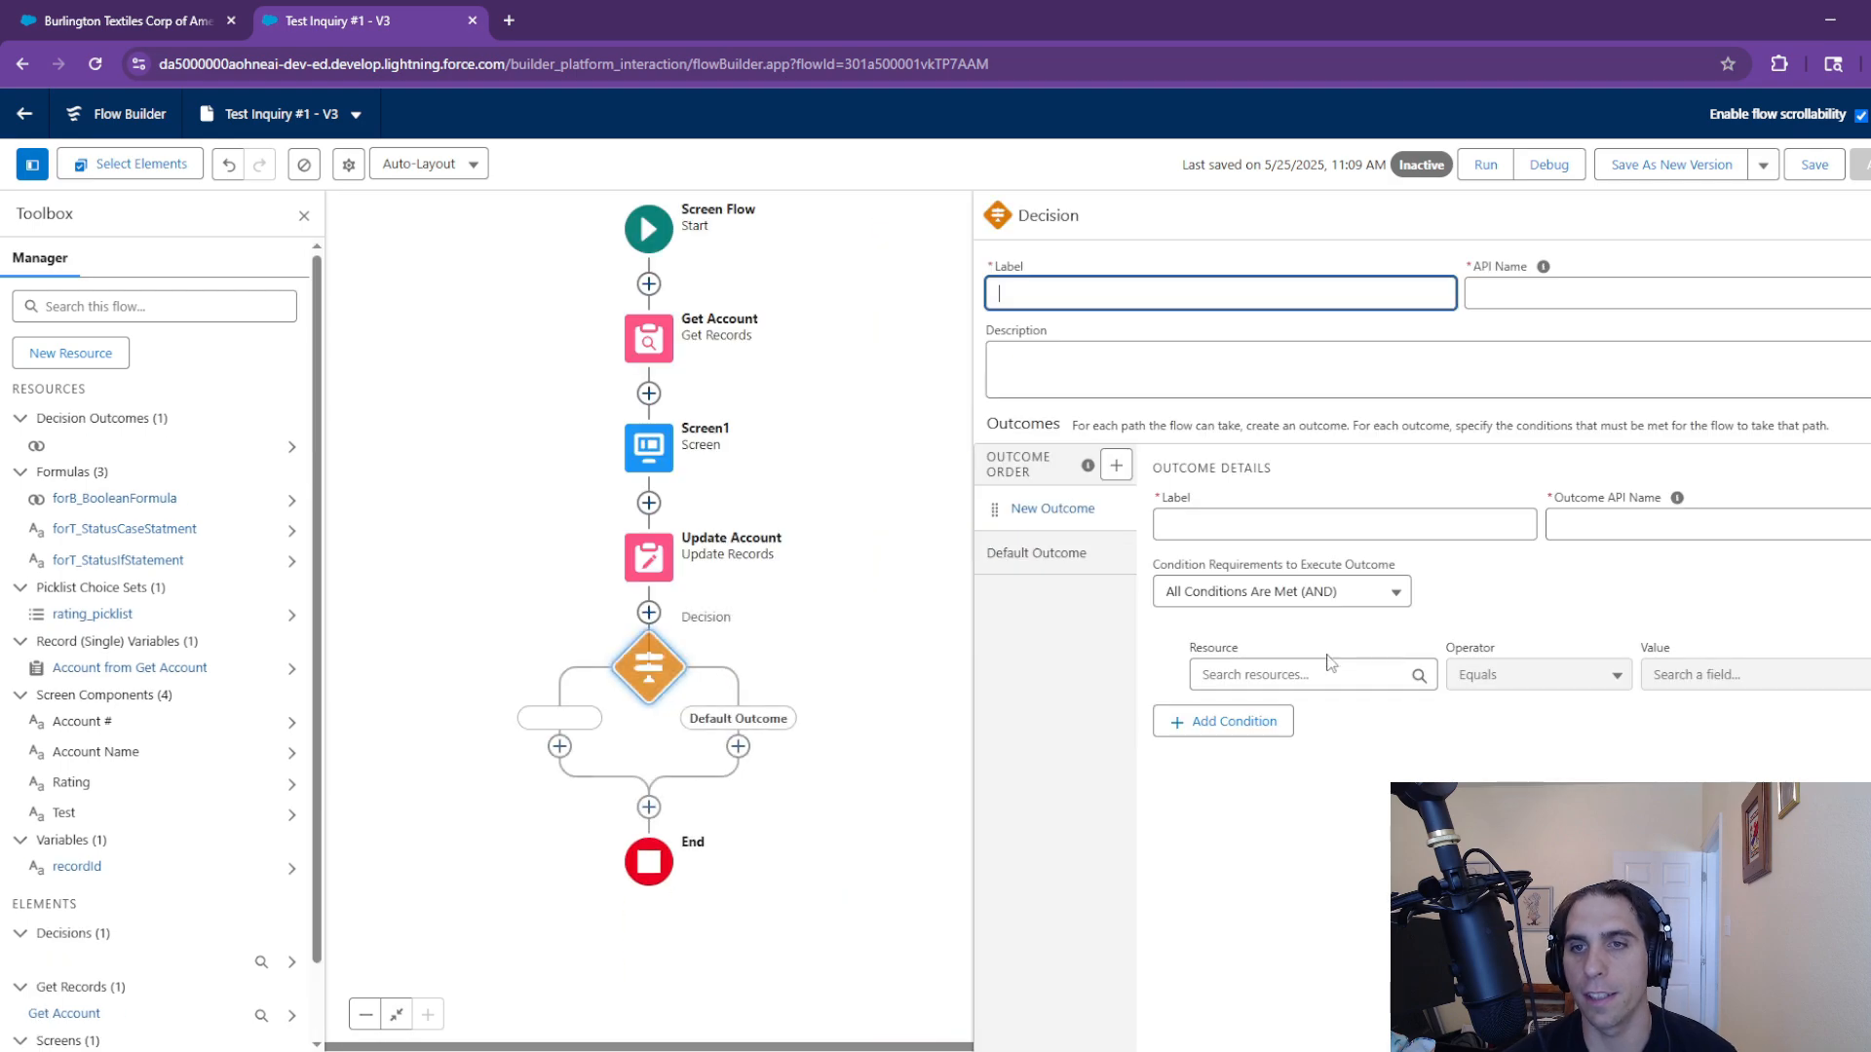
pyautogui.click(1259, 674)
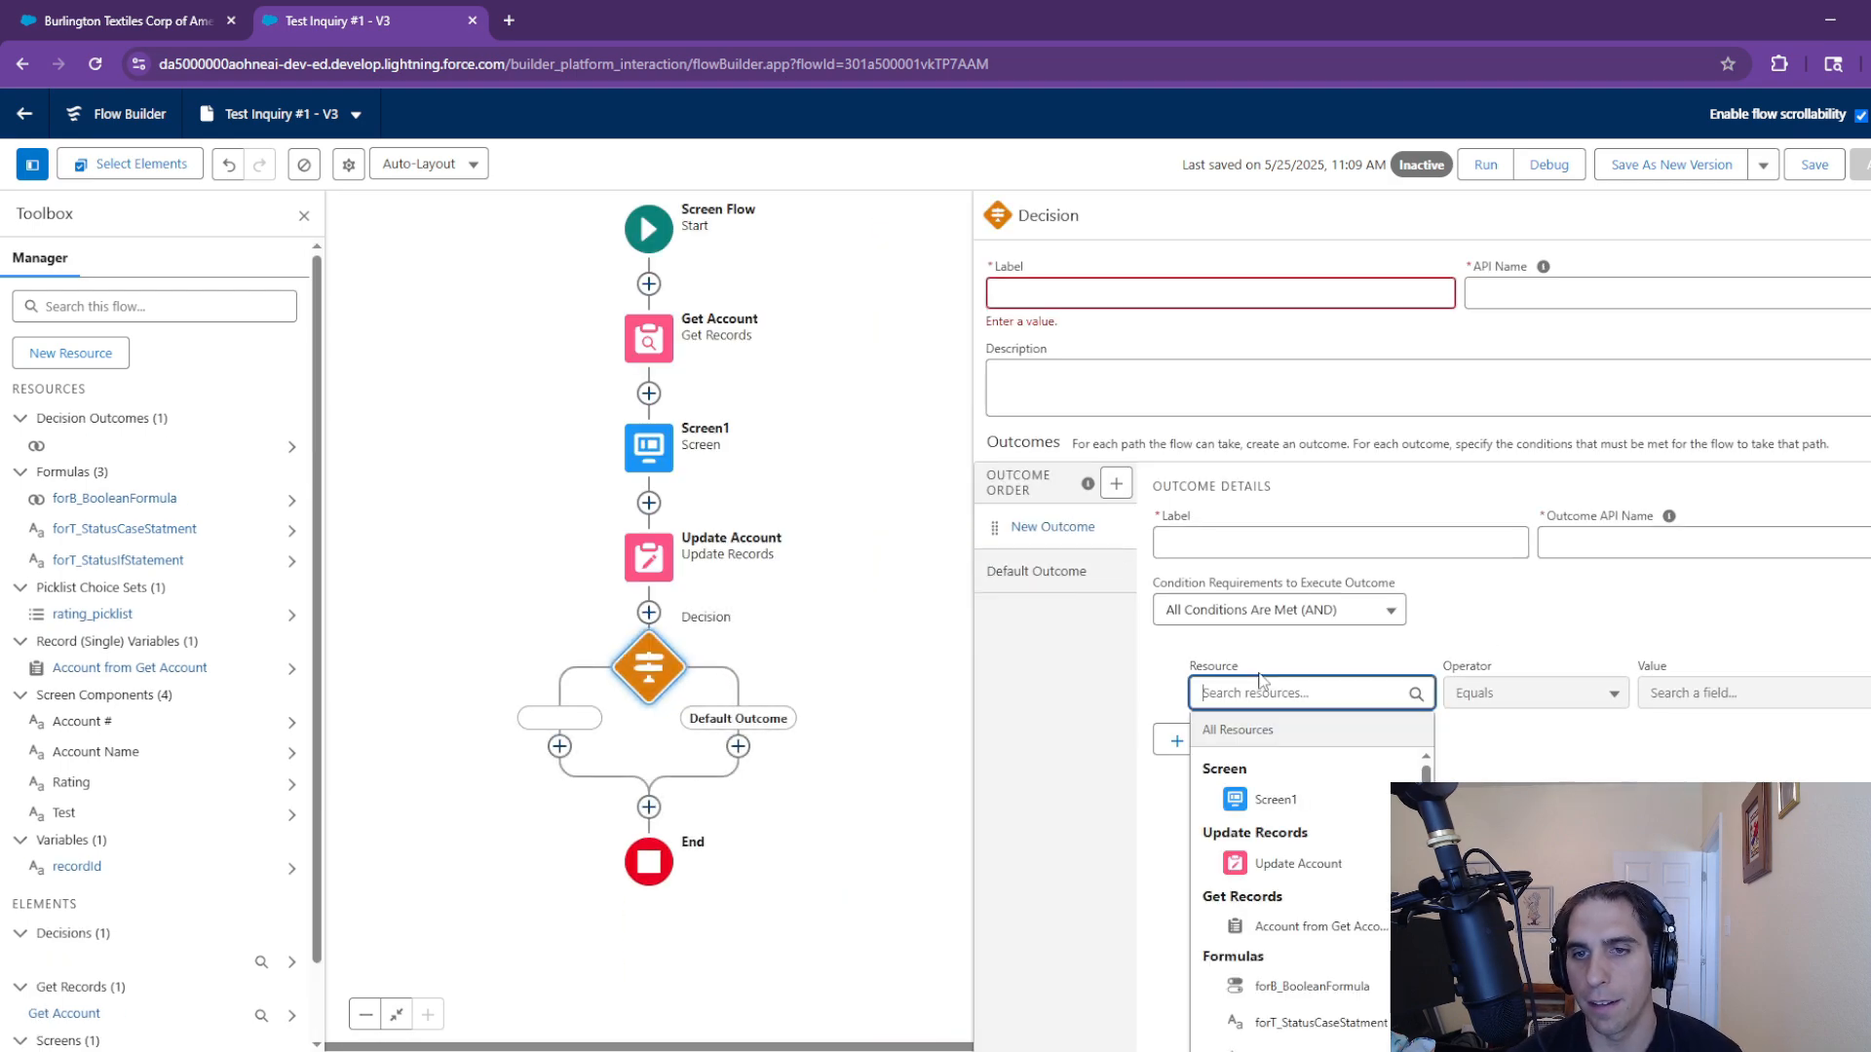
pyautogui.write('bo')
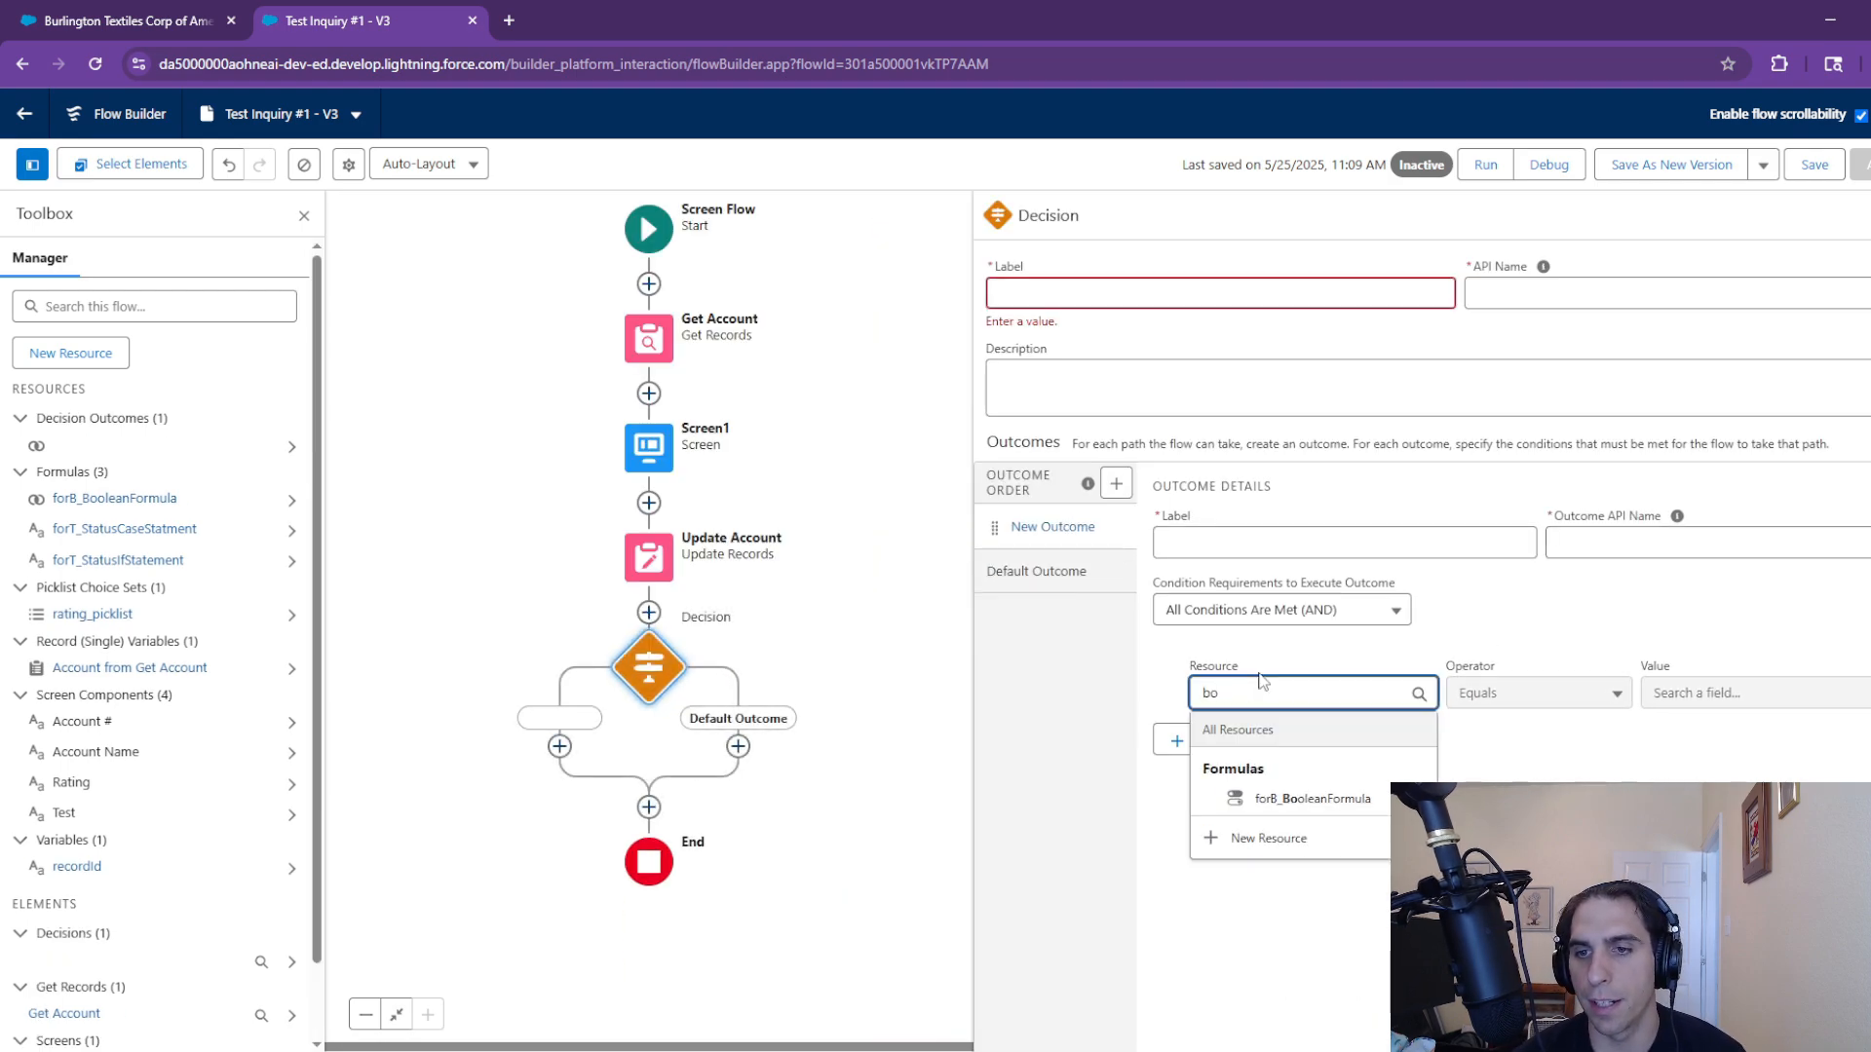
pyautogui.click(1305, 798)
pyautogui.click(1676, 687)
pyautogui.write('tr')
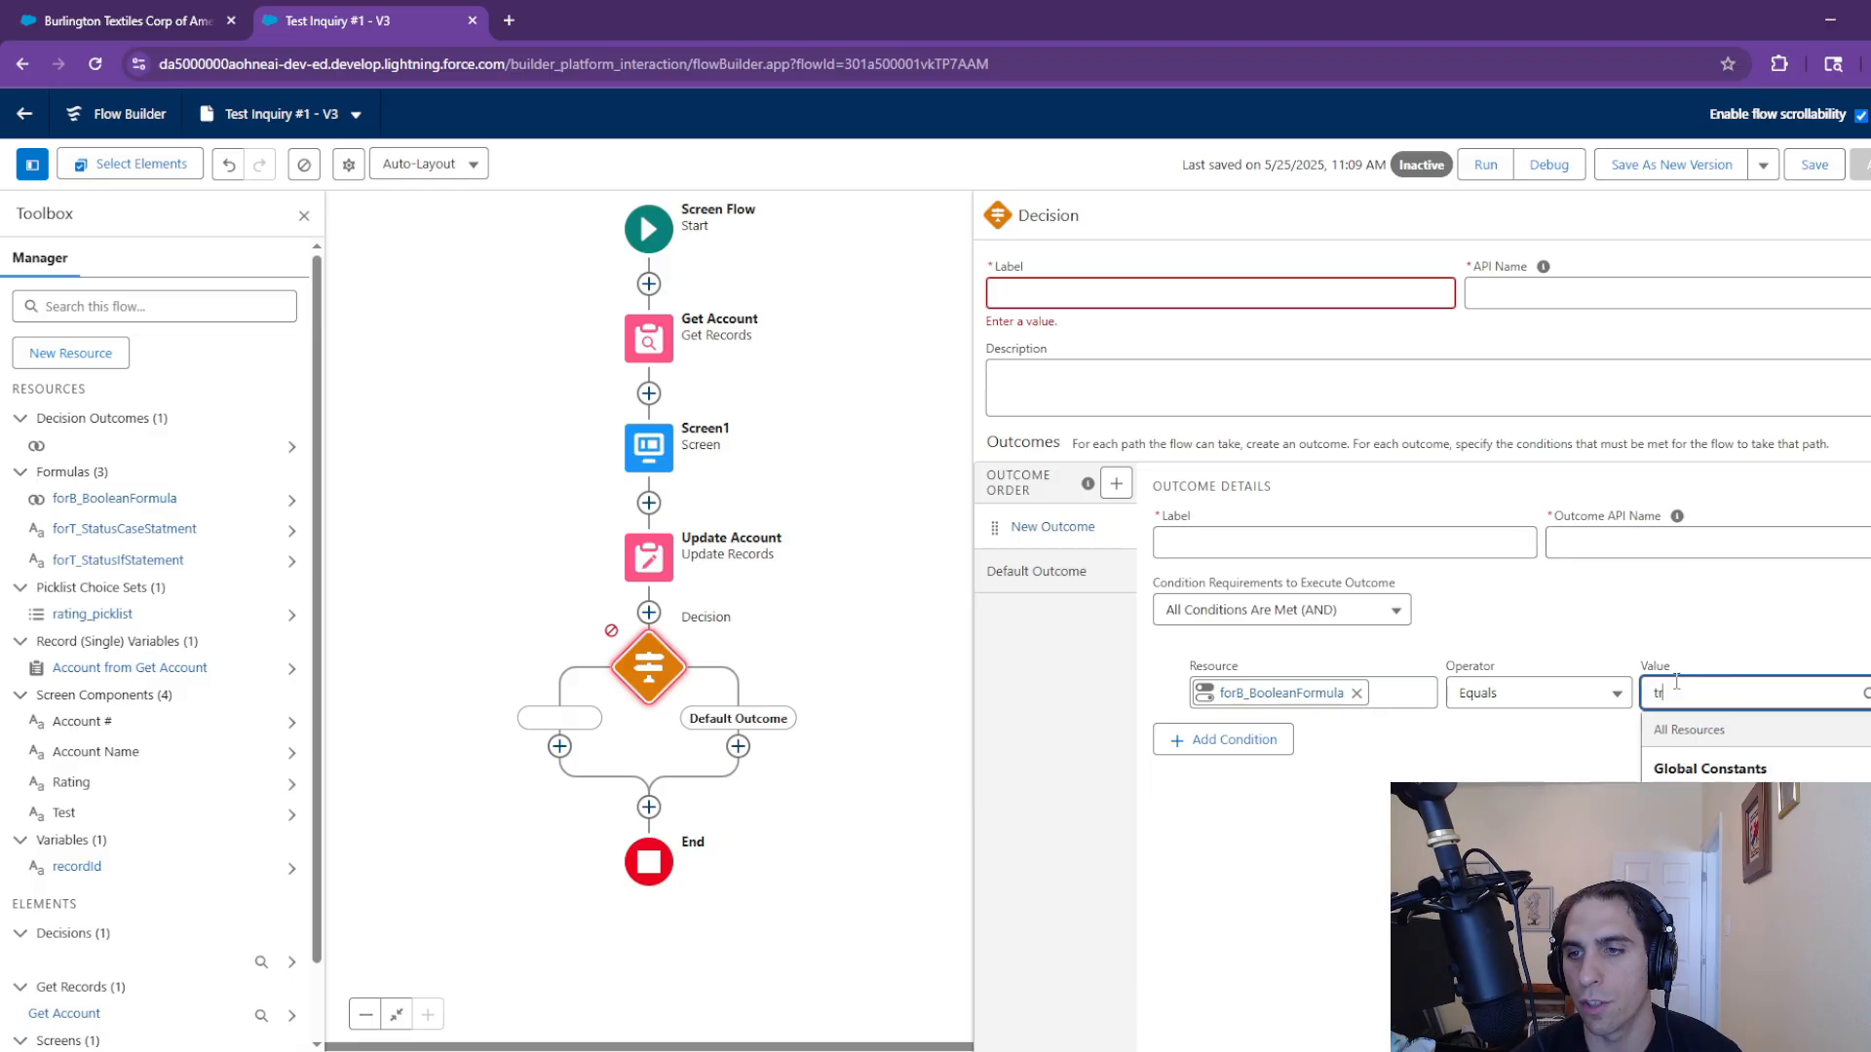
pyautogui.click(1723, 803)
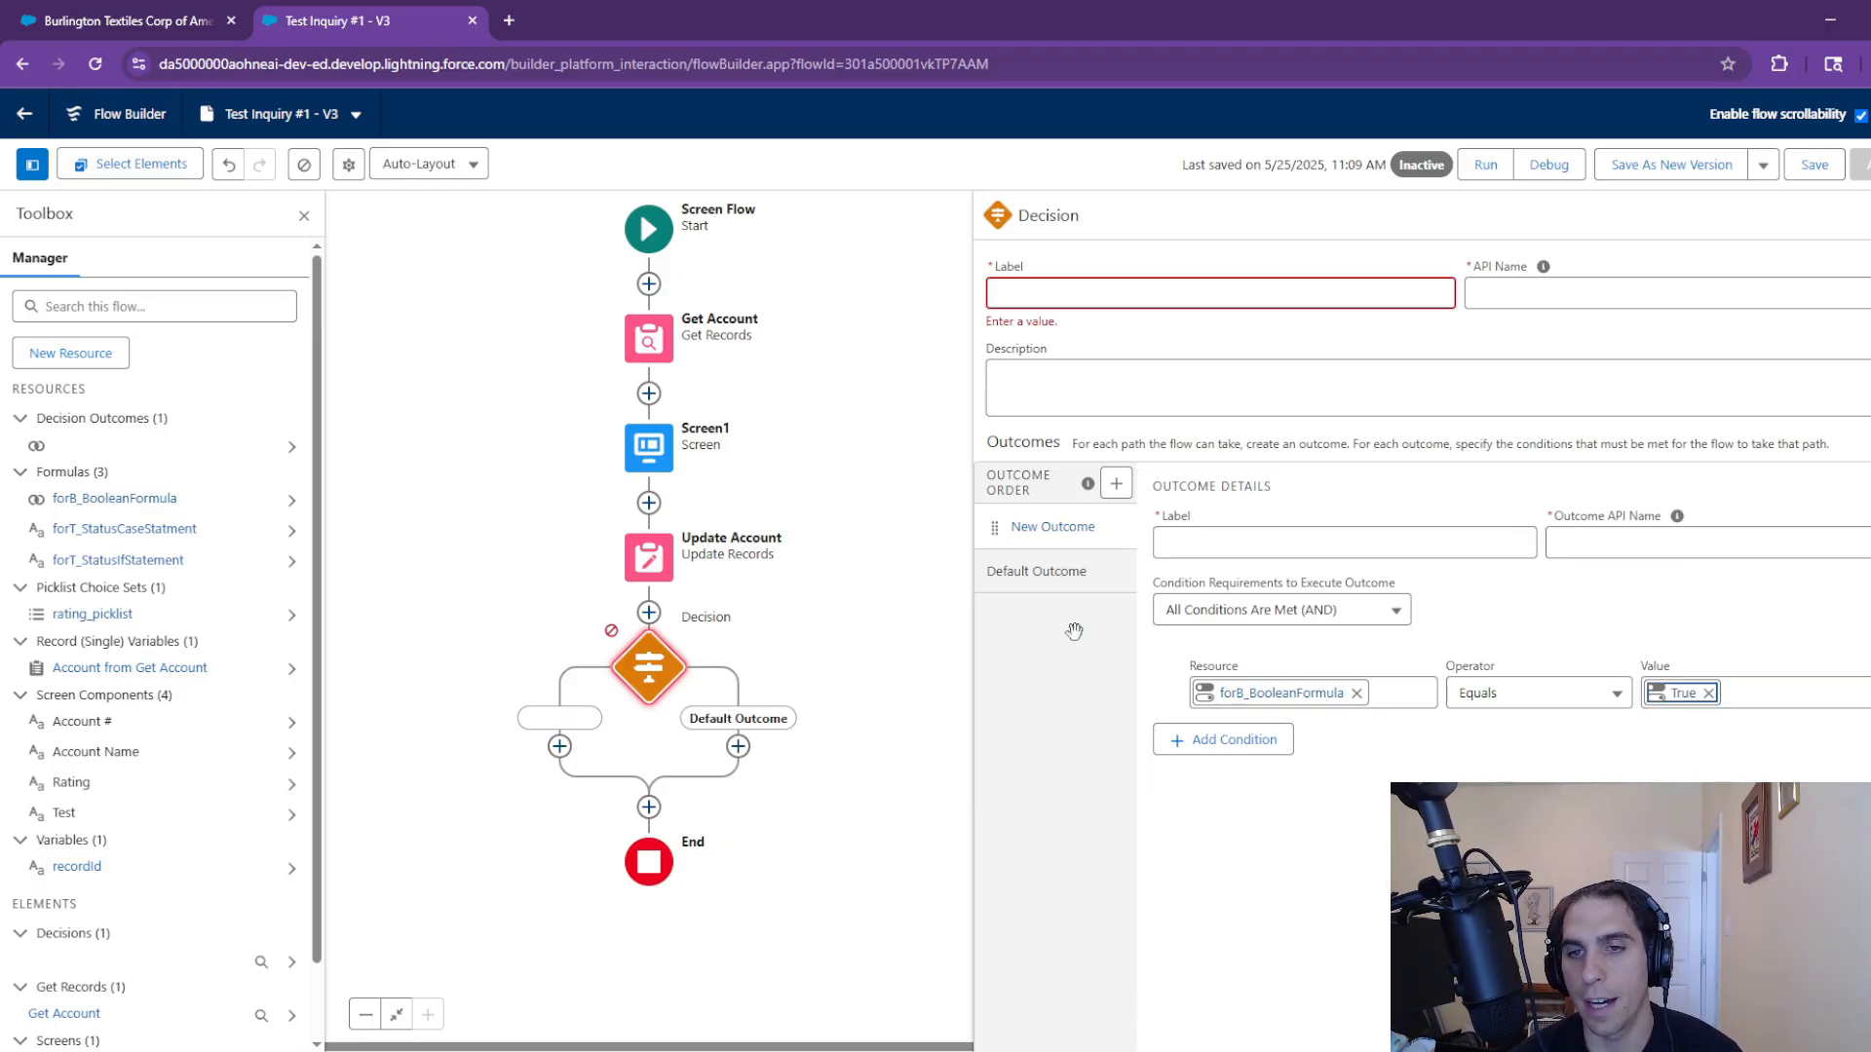
# Label the decision's new outcome Yes and look at the default outcome
pyautogui.click(1212, 547)
pyautogui.write('Yes')
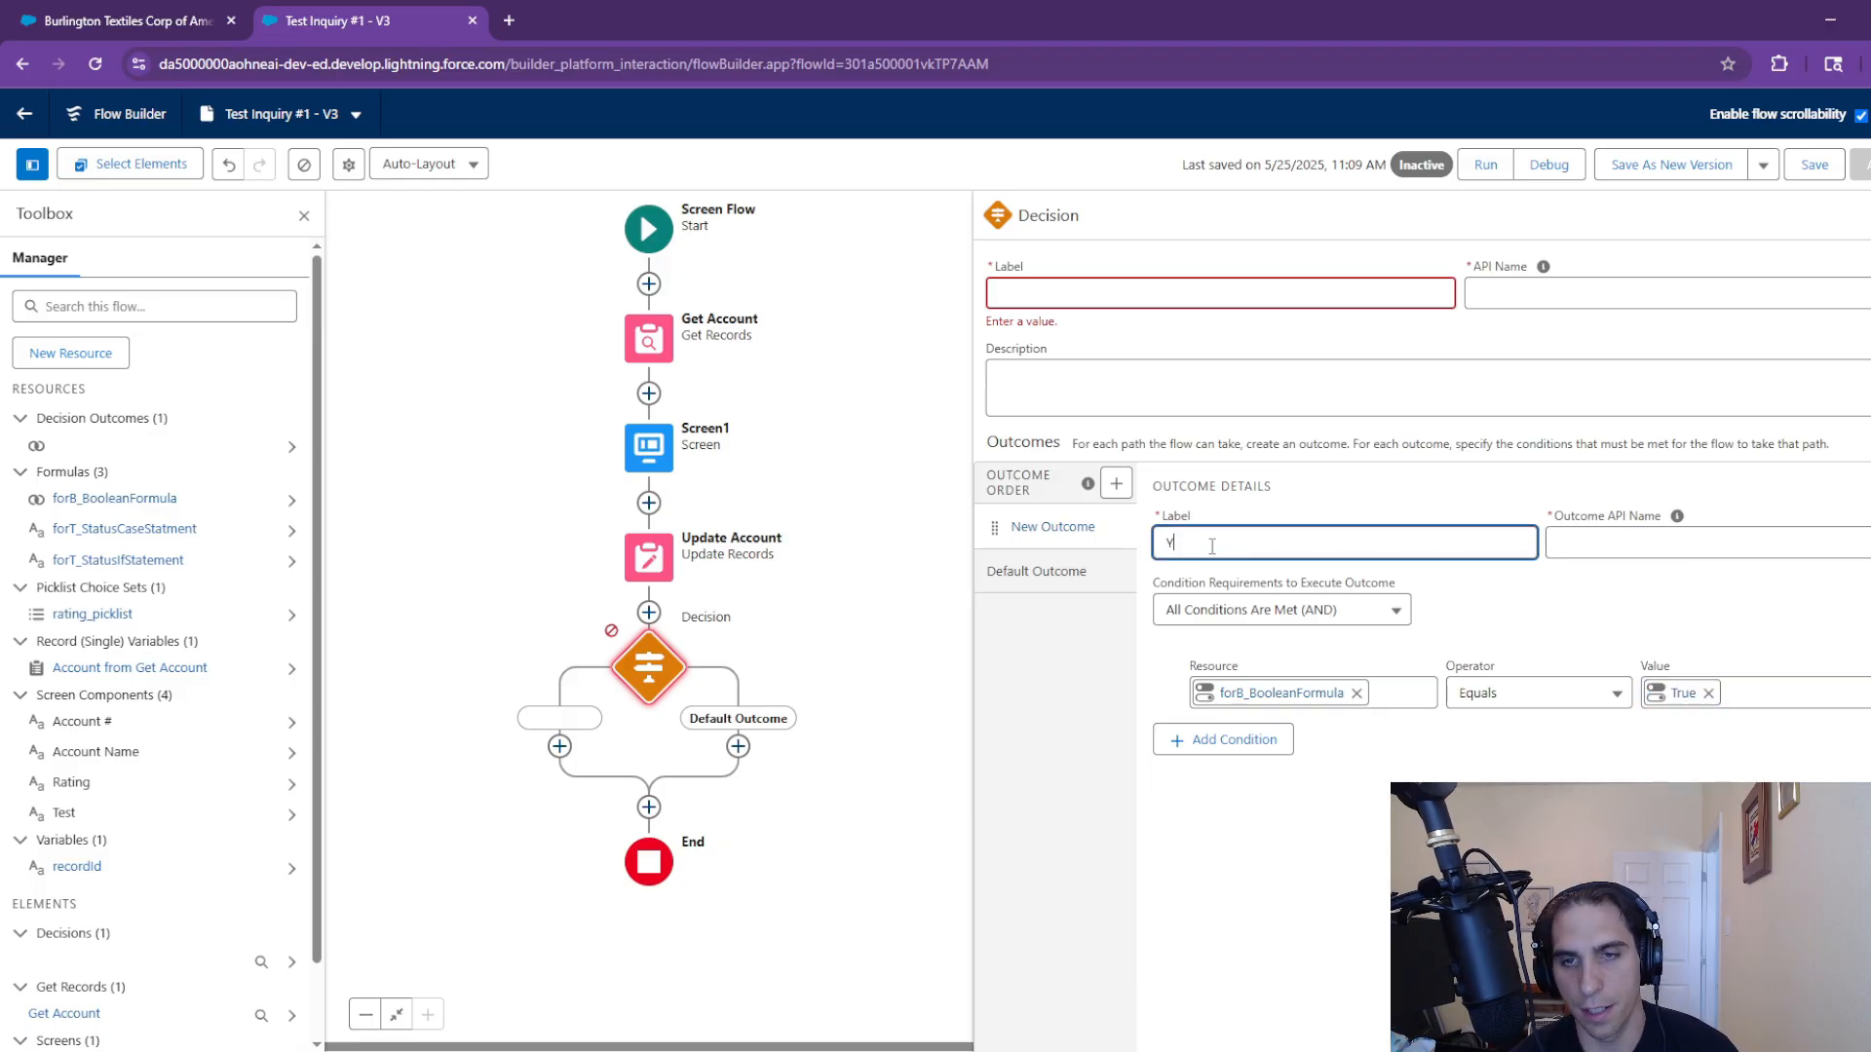
pyautogui.press('Tab')
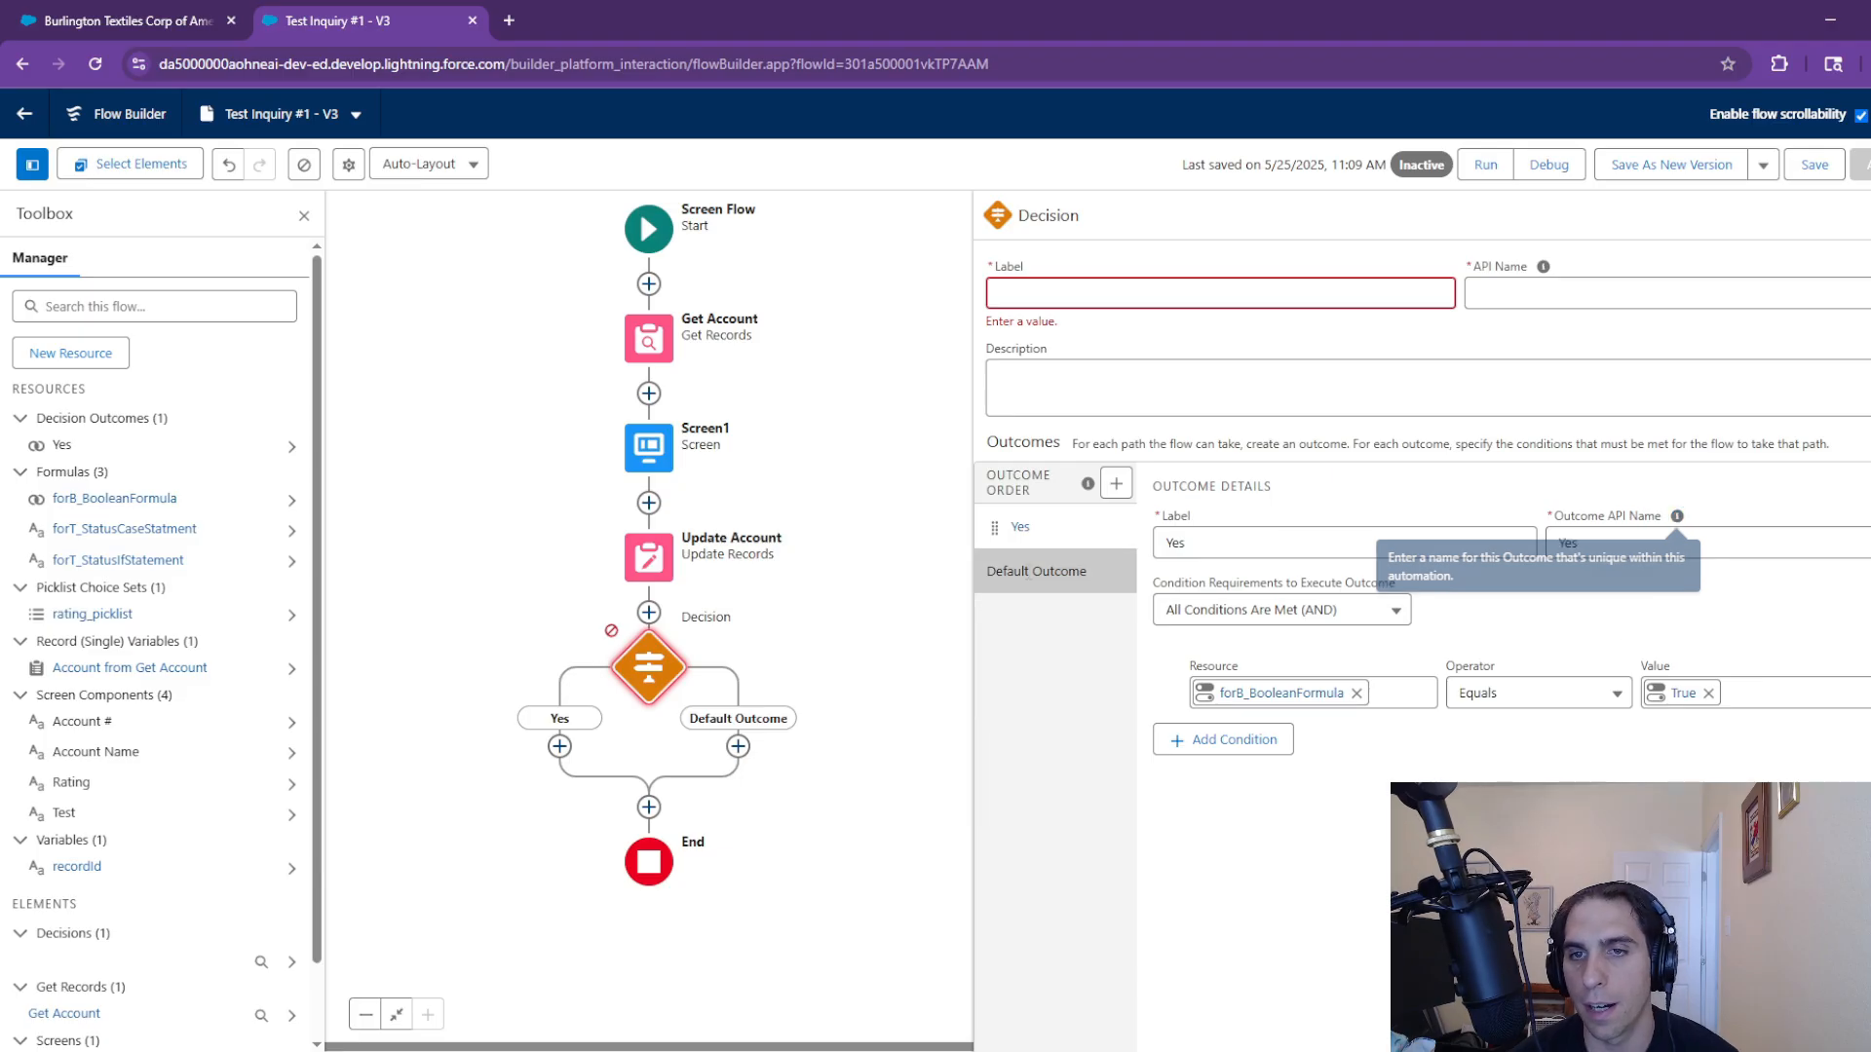
pyautogui.click(1035, 571)
pyautogui.click(1020, 526)
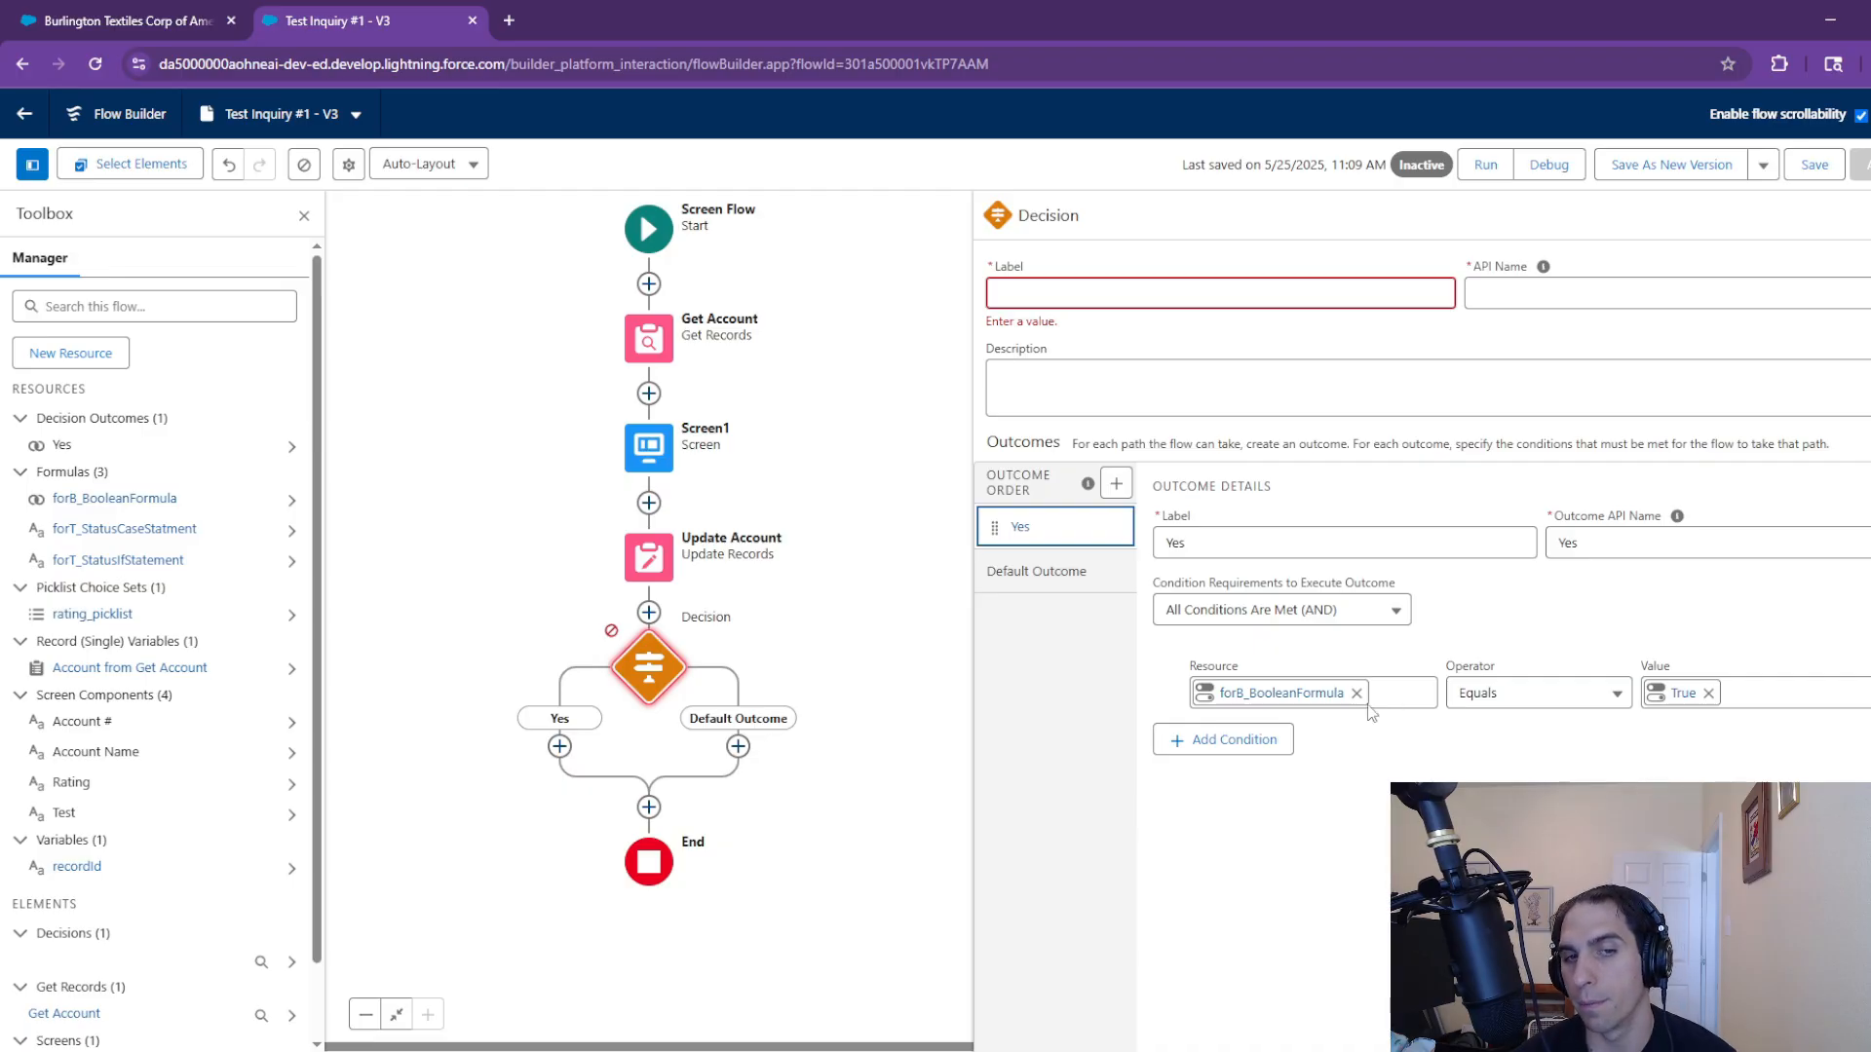
# Name the decision Decision 1, and reload the flow page to discard the unsaved decision
pyautogui.click(559, 749)
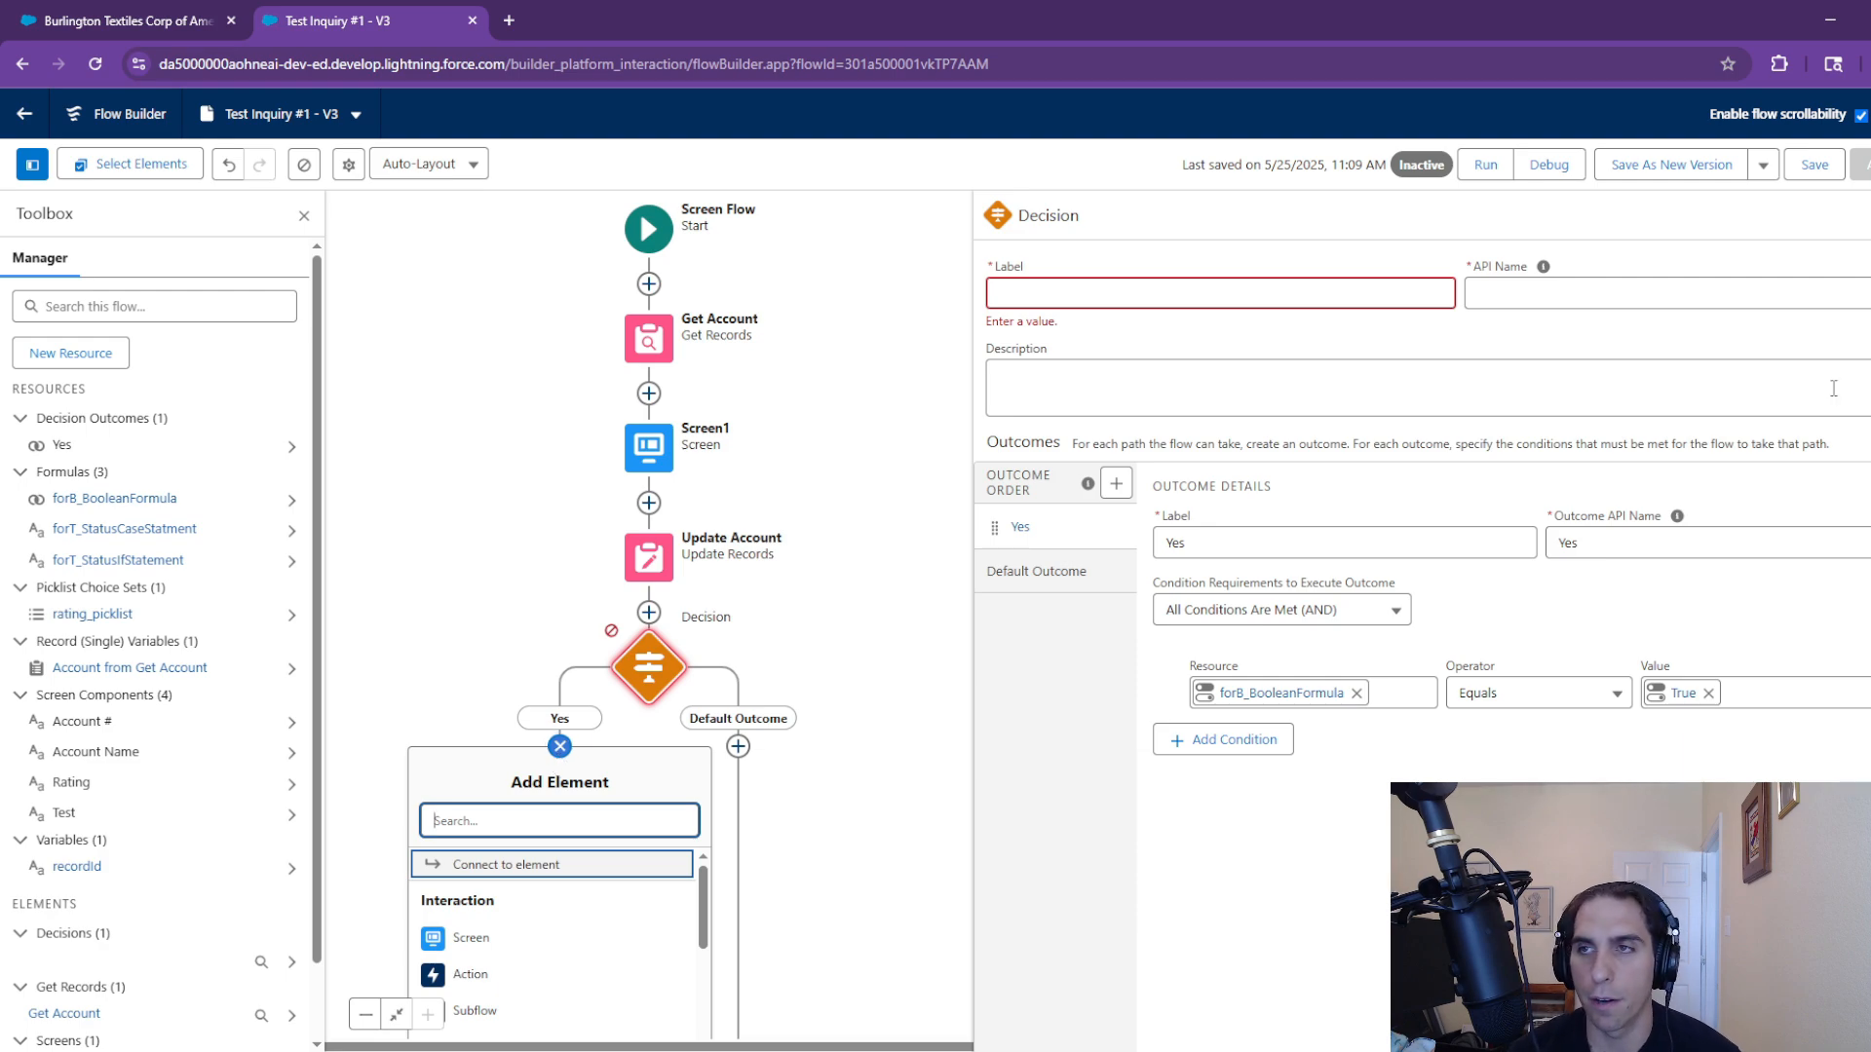
pyautogui.click(1220, 293)
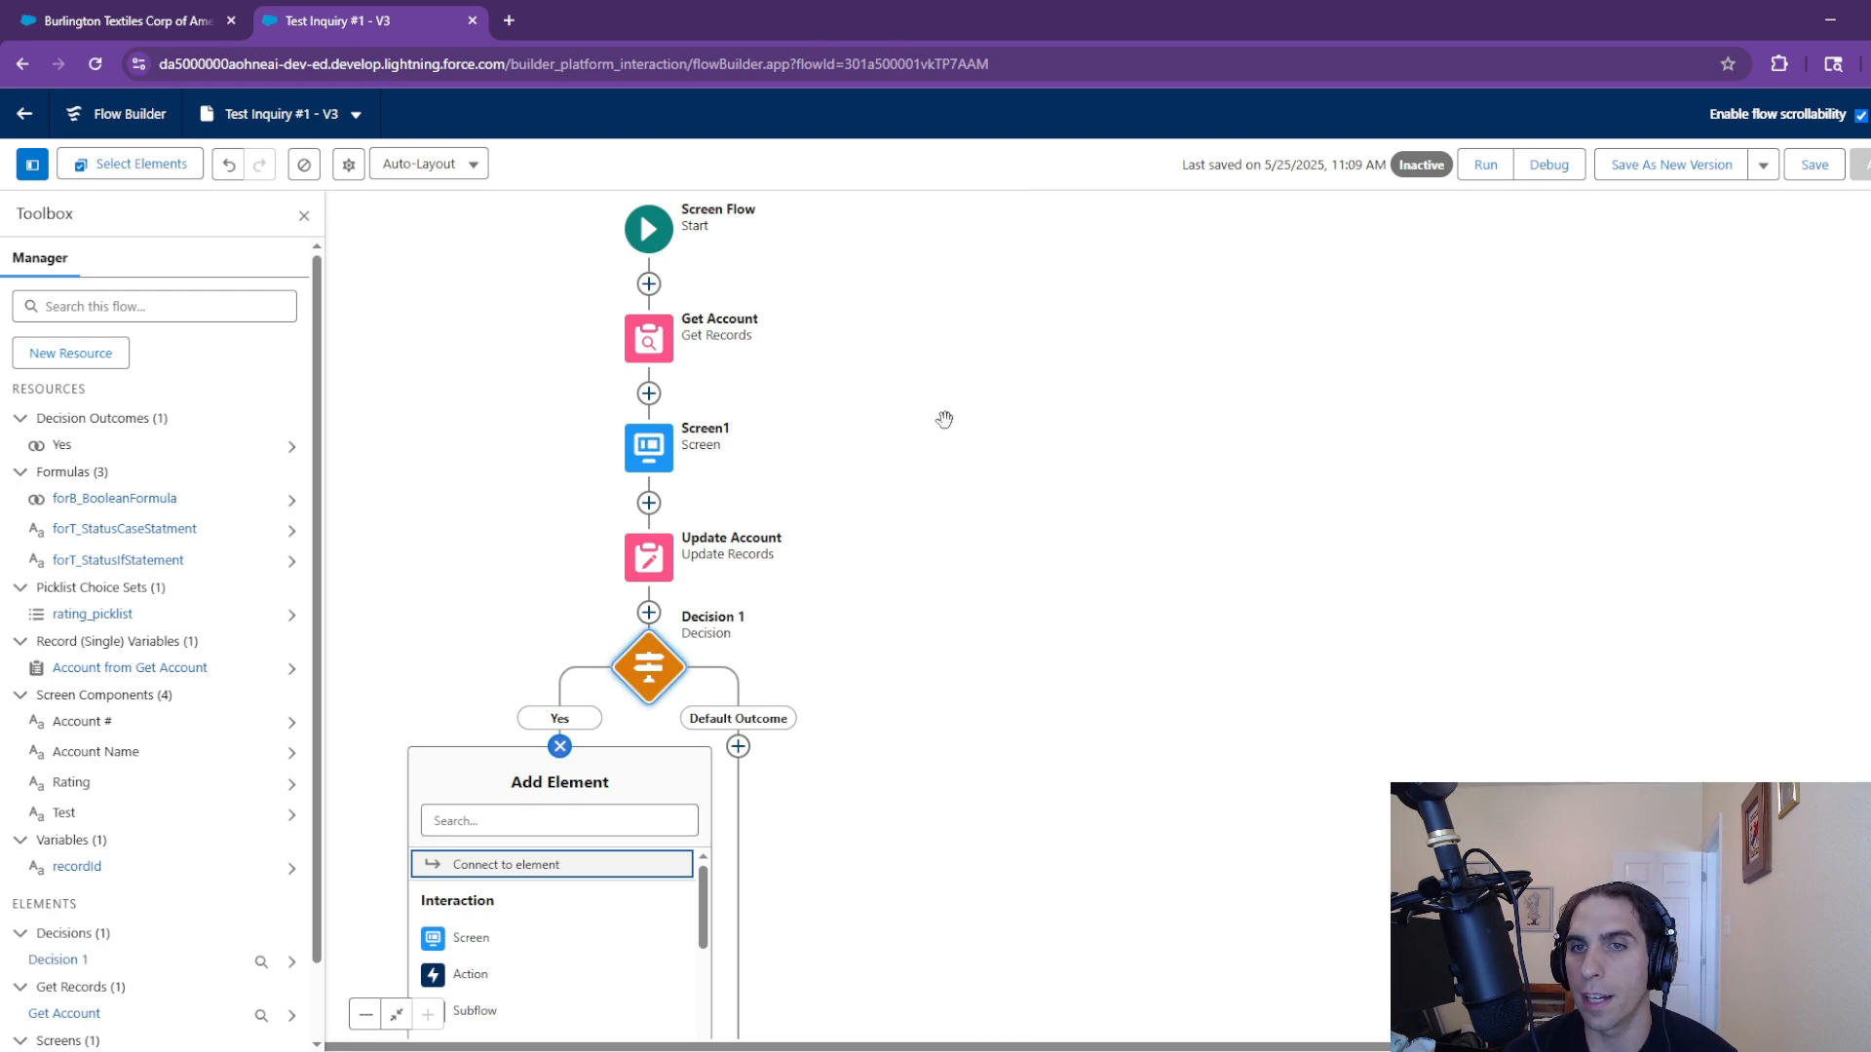
pyautogui.click(858, 624)
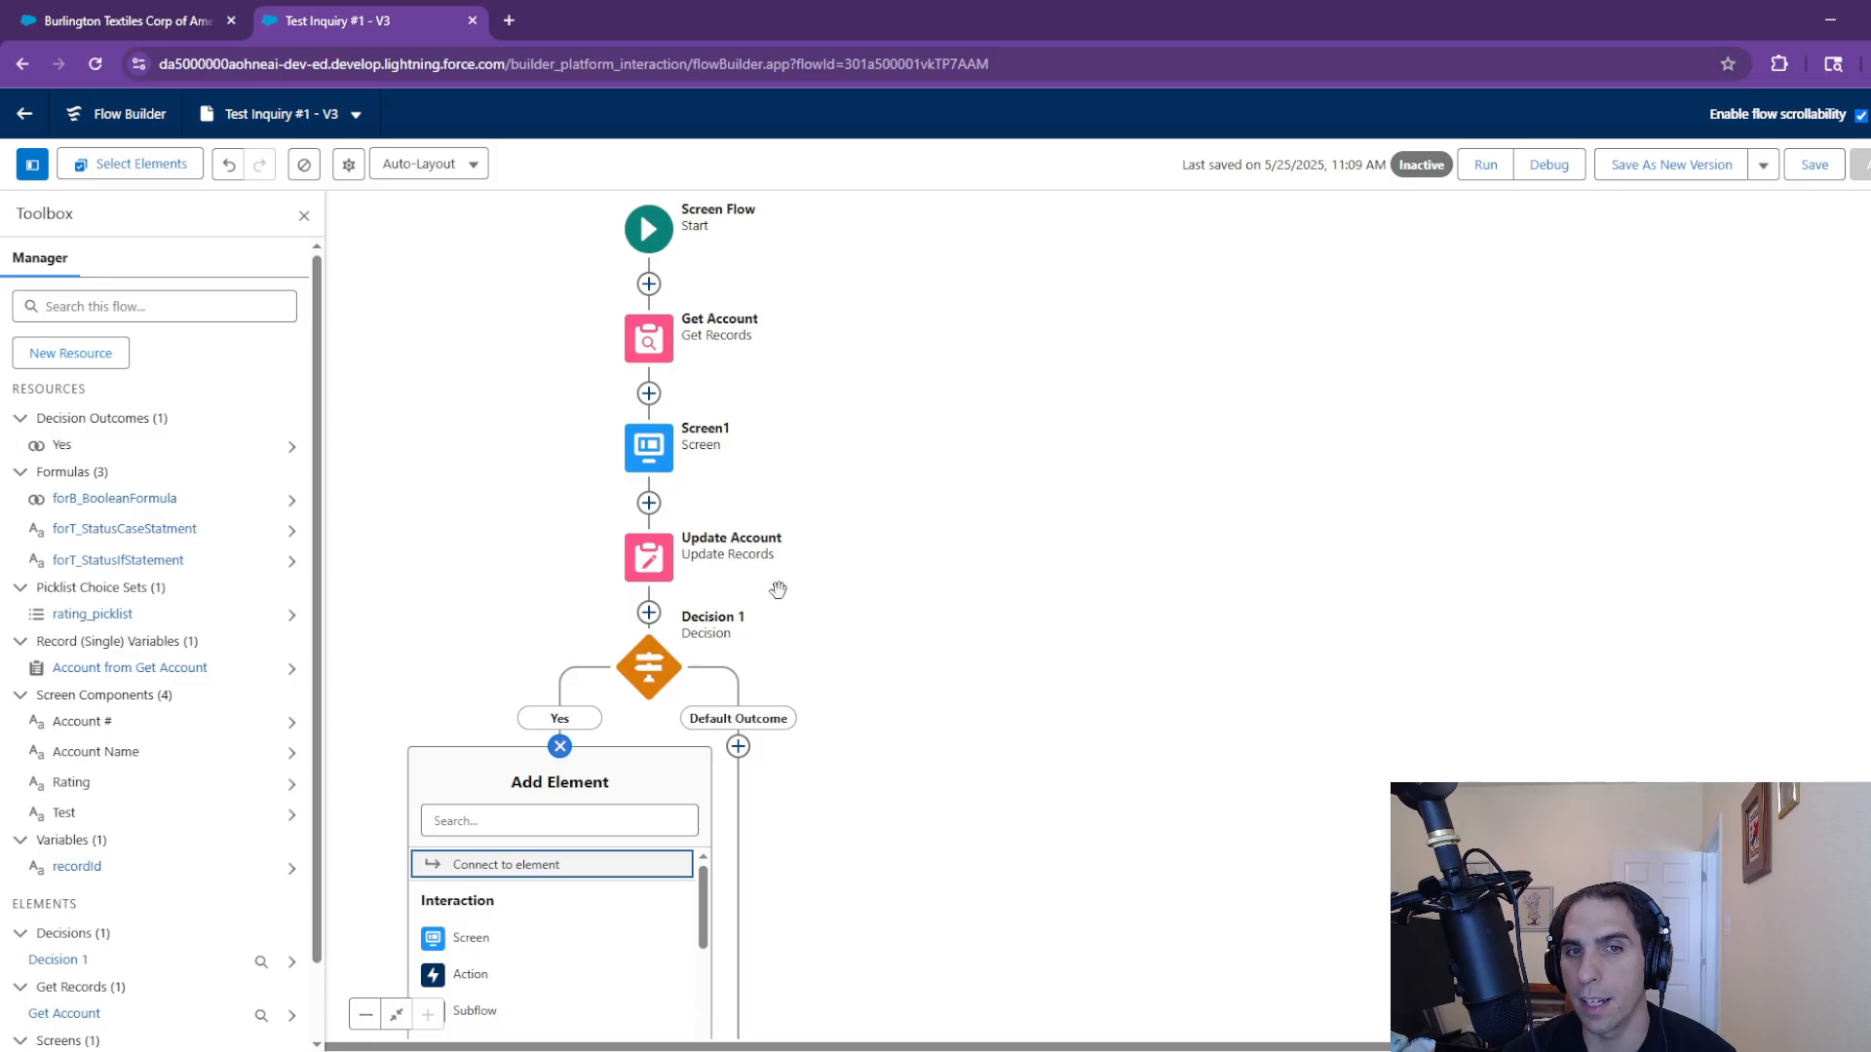
pyautogui.click(86, 63)
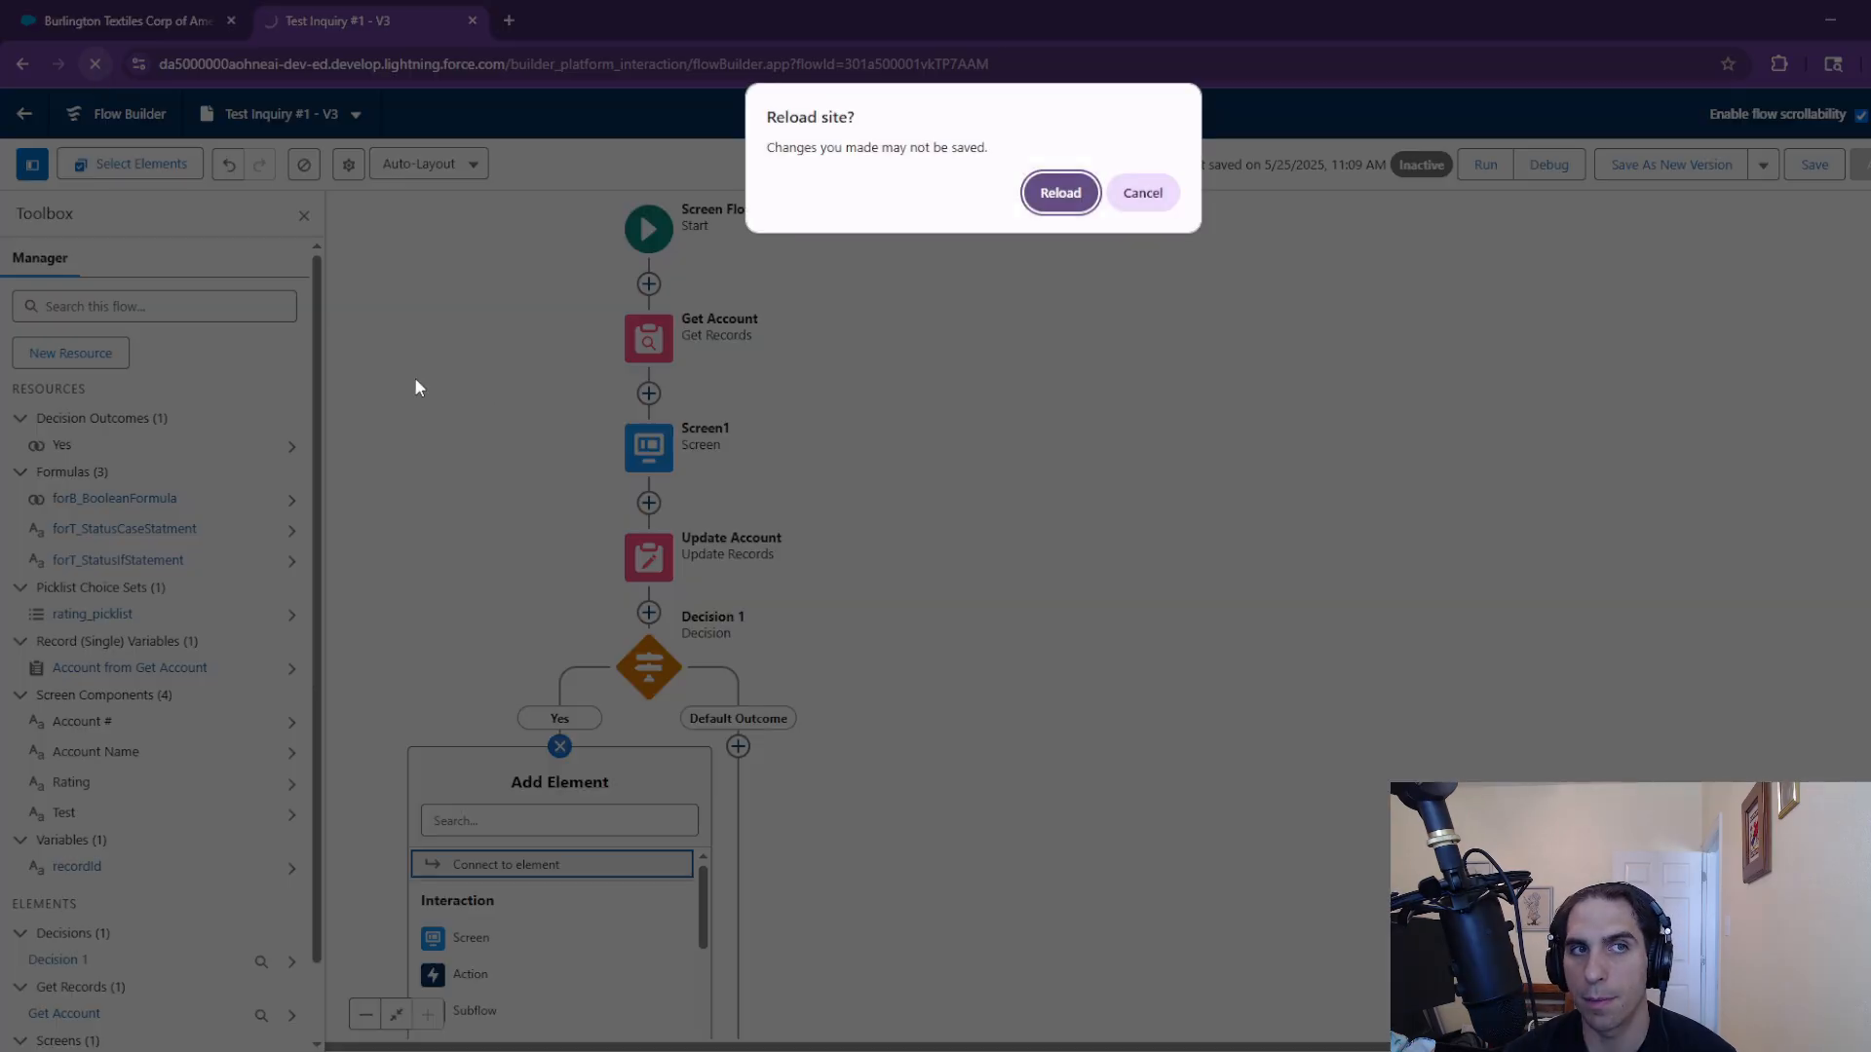
pyautogui.click(1064, 192)
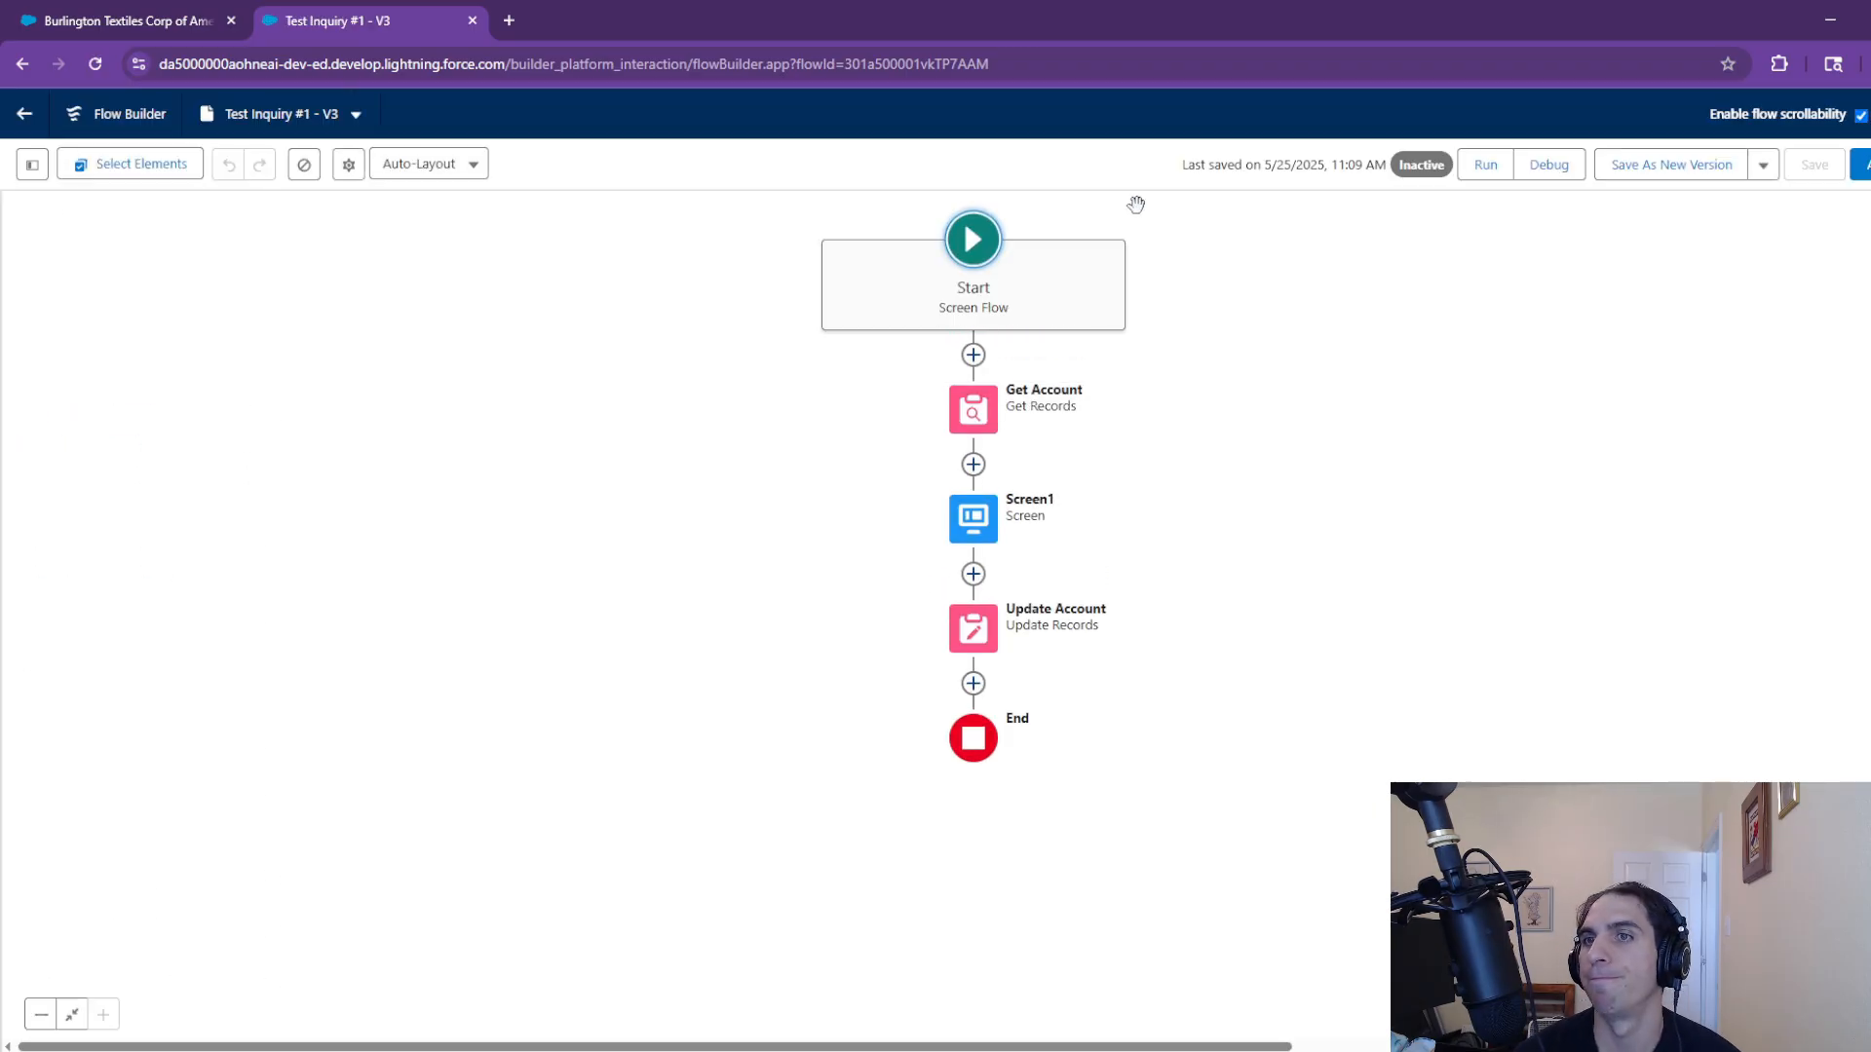
# Debug the flow using the Burlington Textiles Corp of America account's record ID as the recordId input
pyautogui.click(1547, 163)
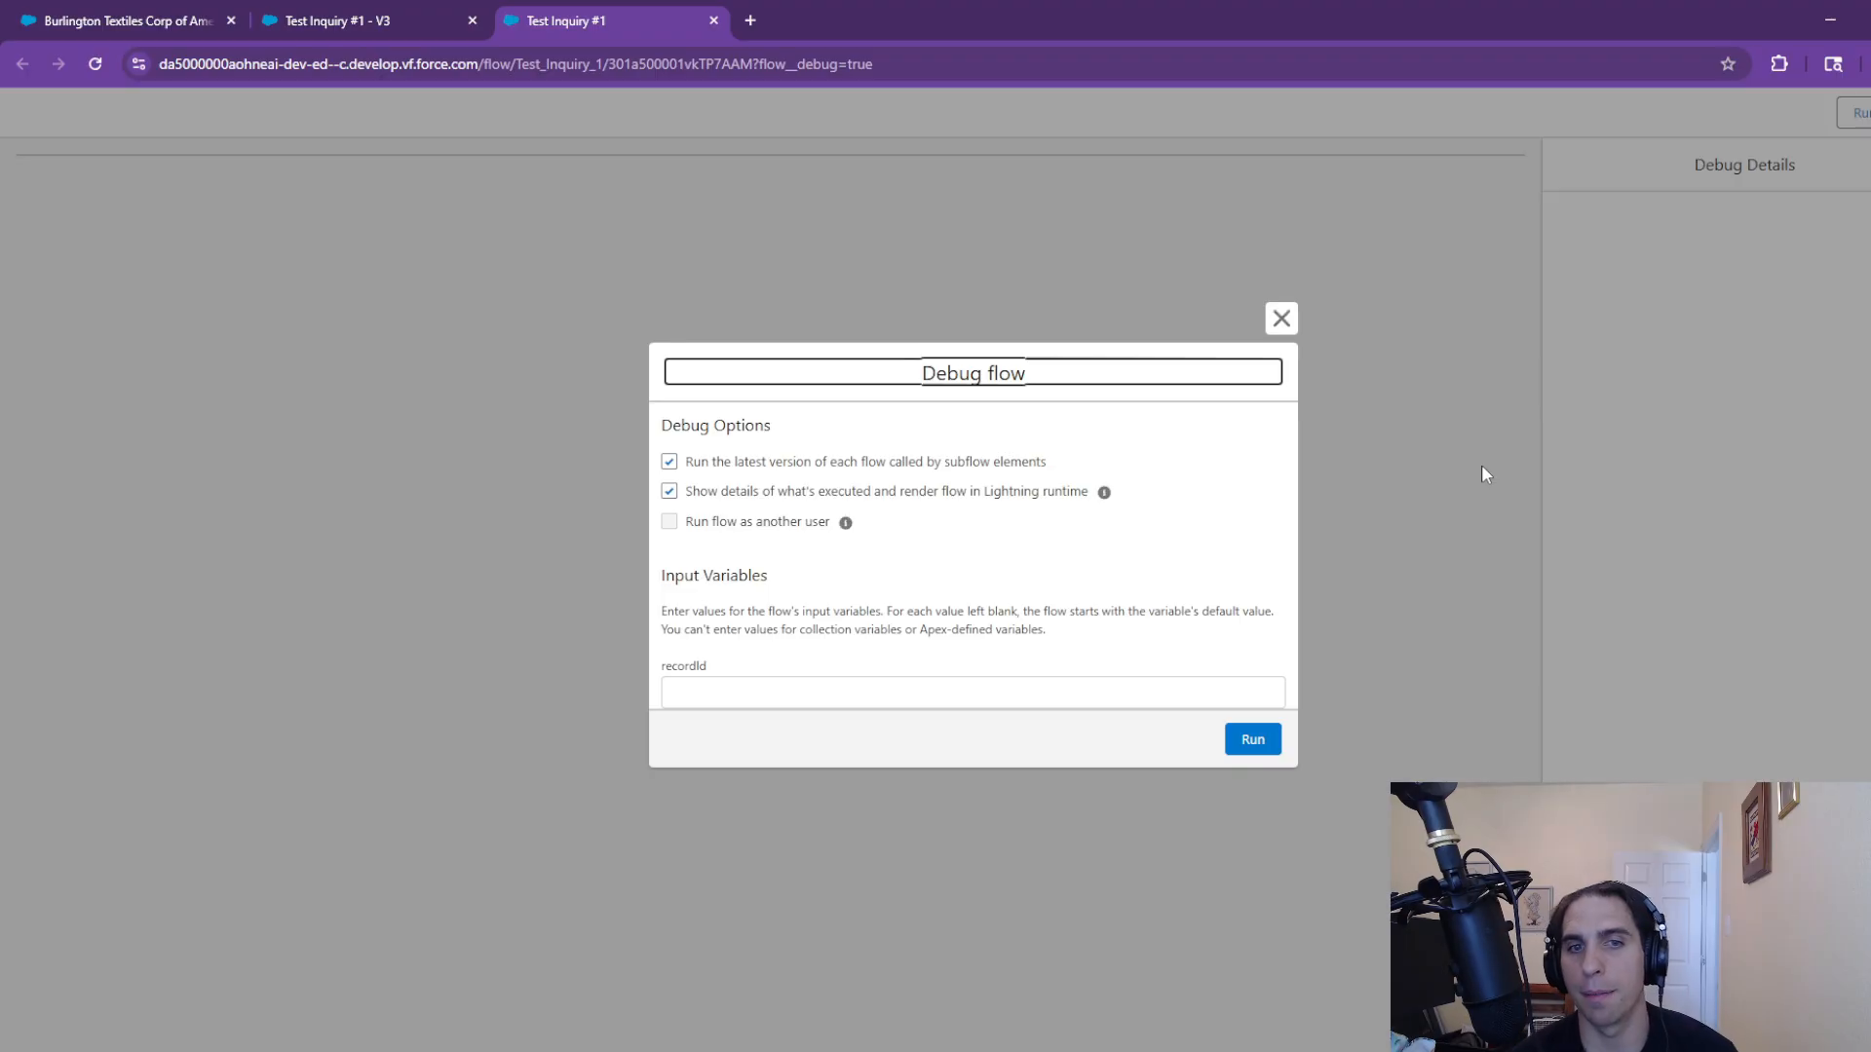
pyautogui.click(148, 12)
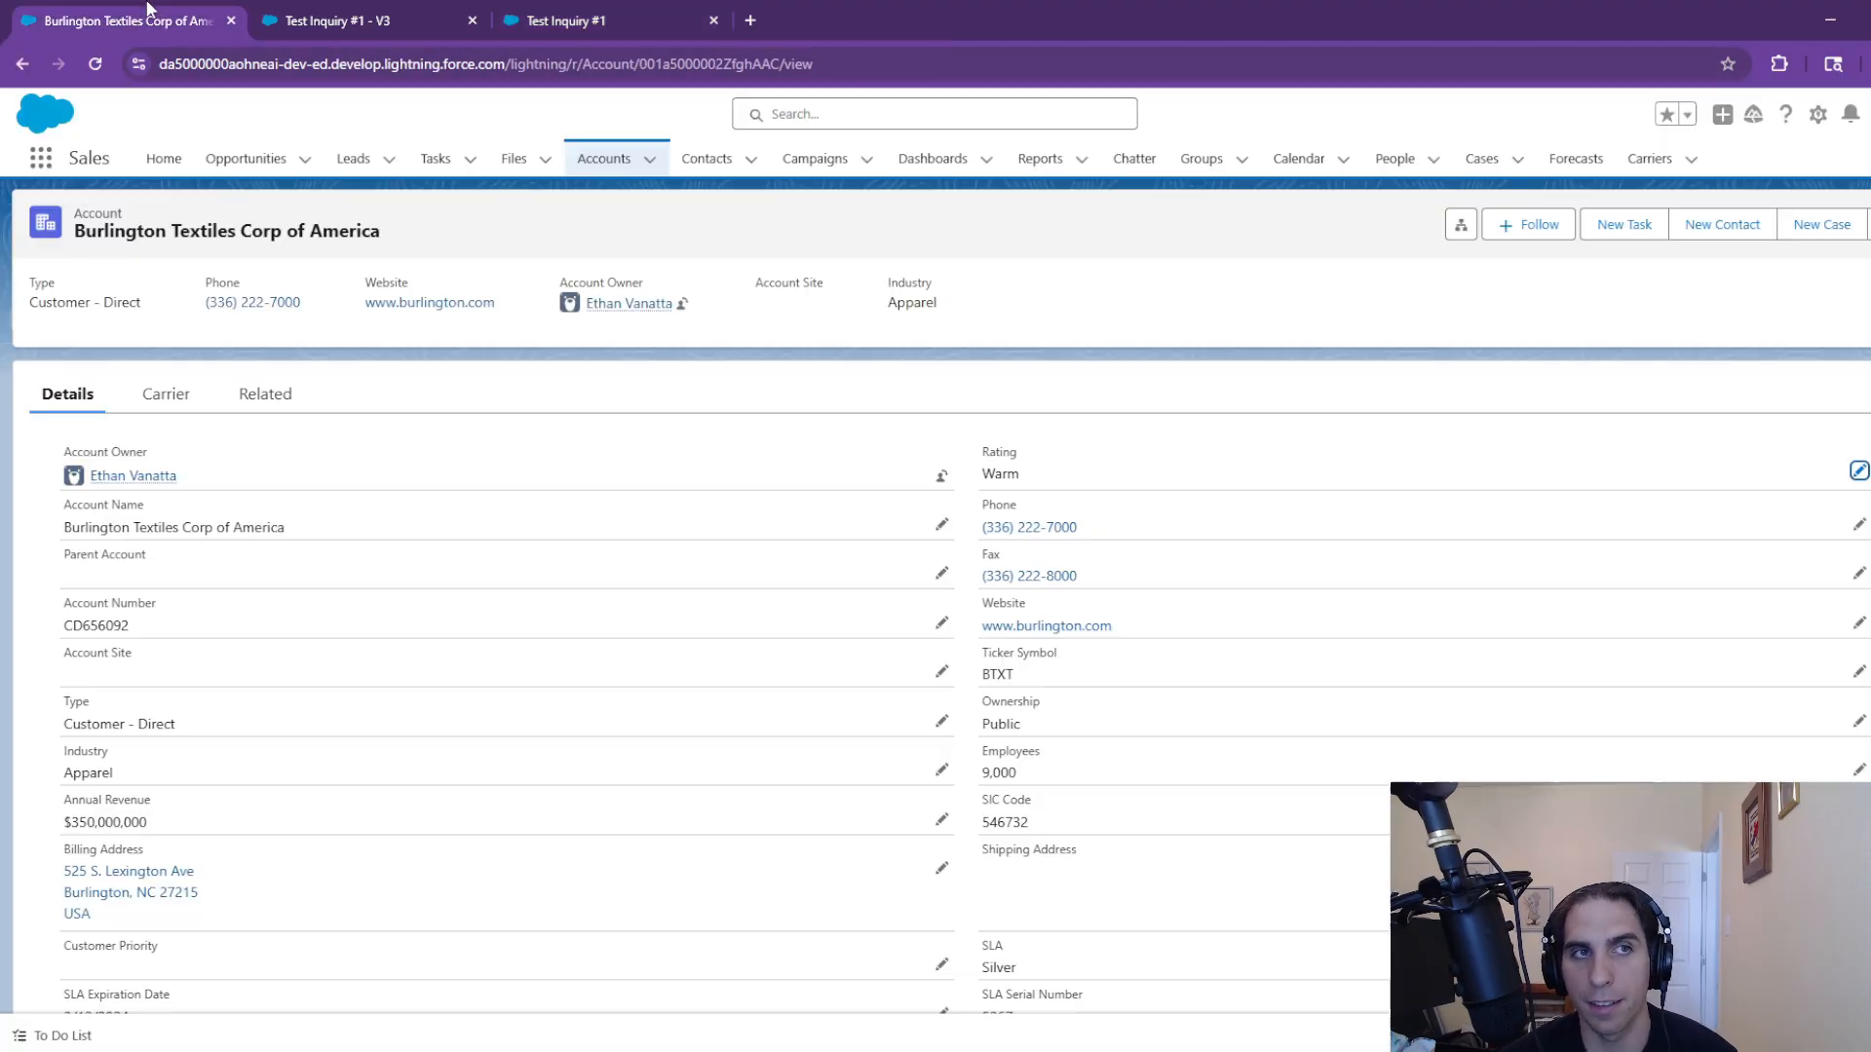
pyautogui.doubleClick(687, 70)
pyautogui.hotkey('ctrl', 'c')
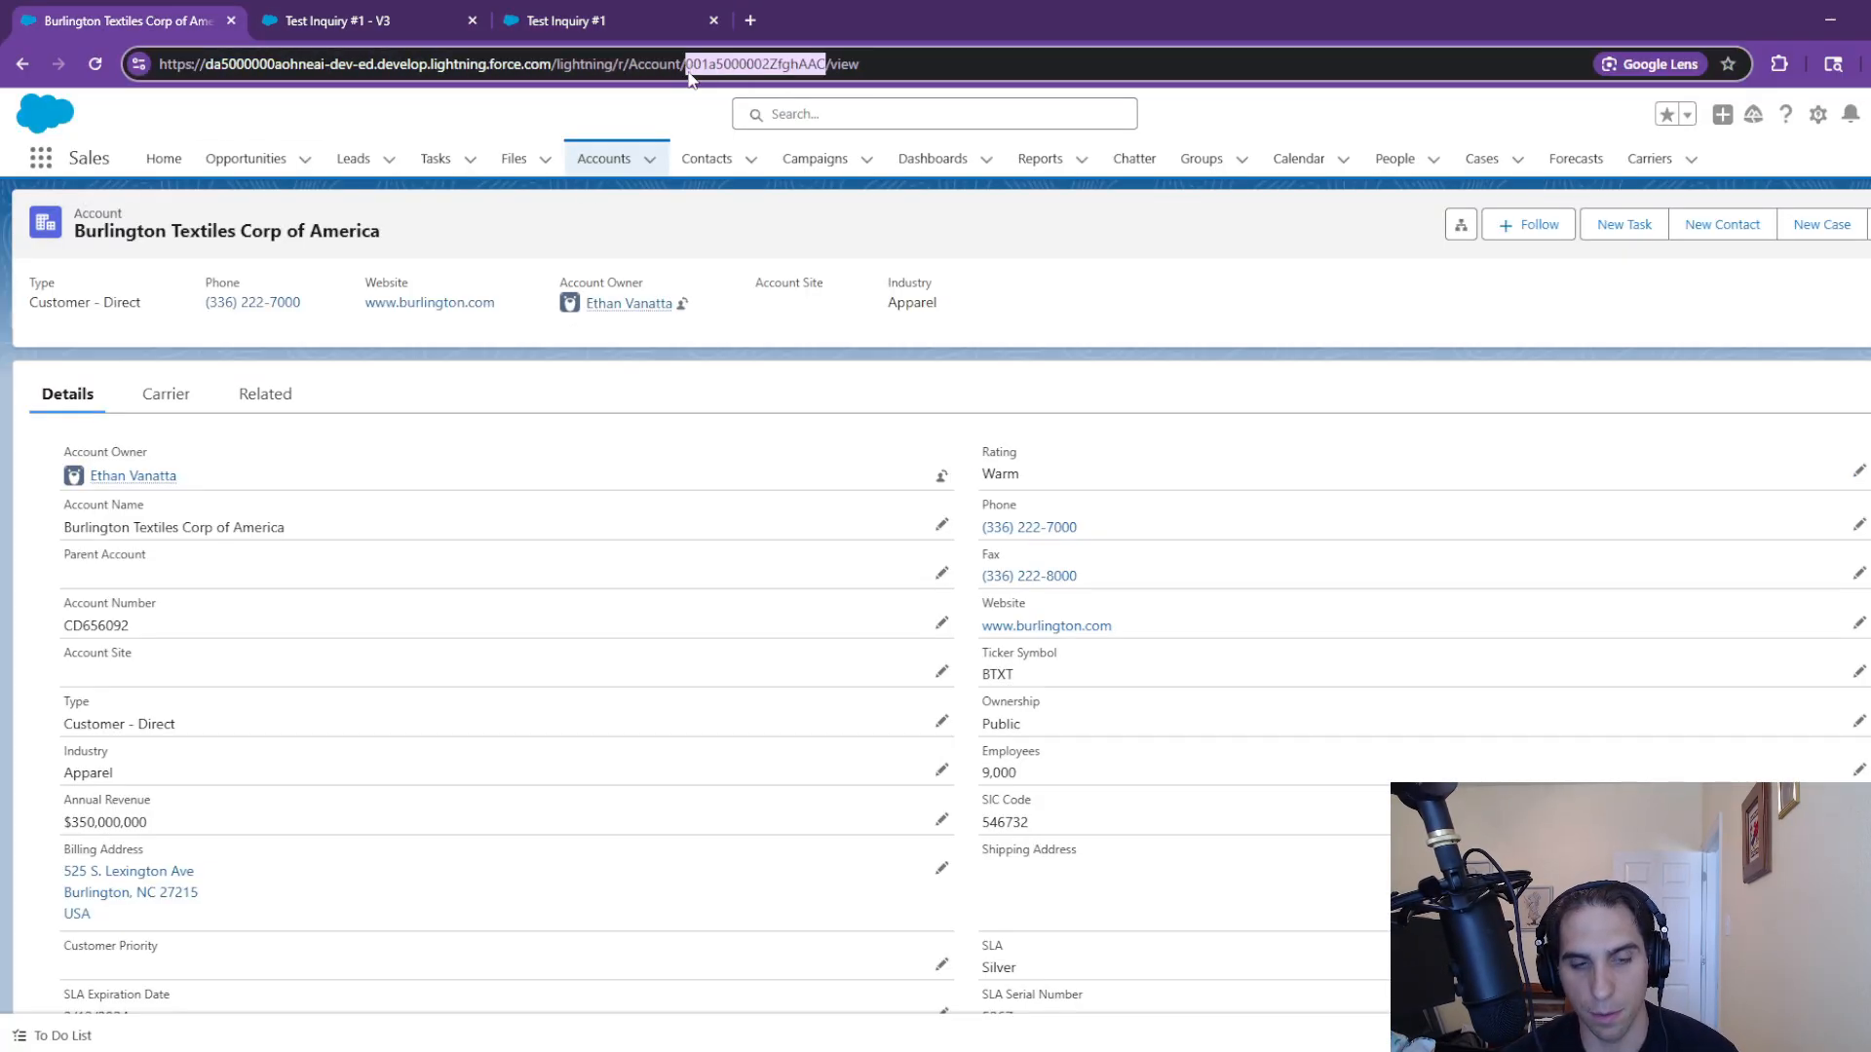
pyautogui.click(565, 19)
pyautogui.click(838, 695)
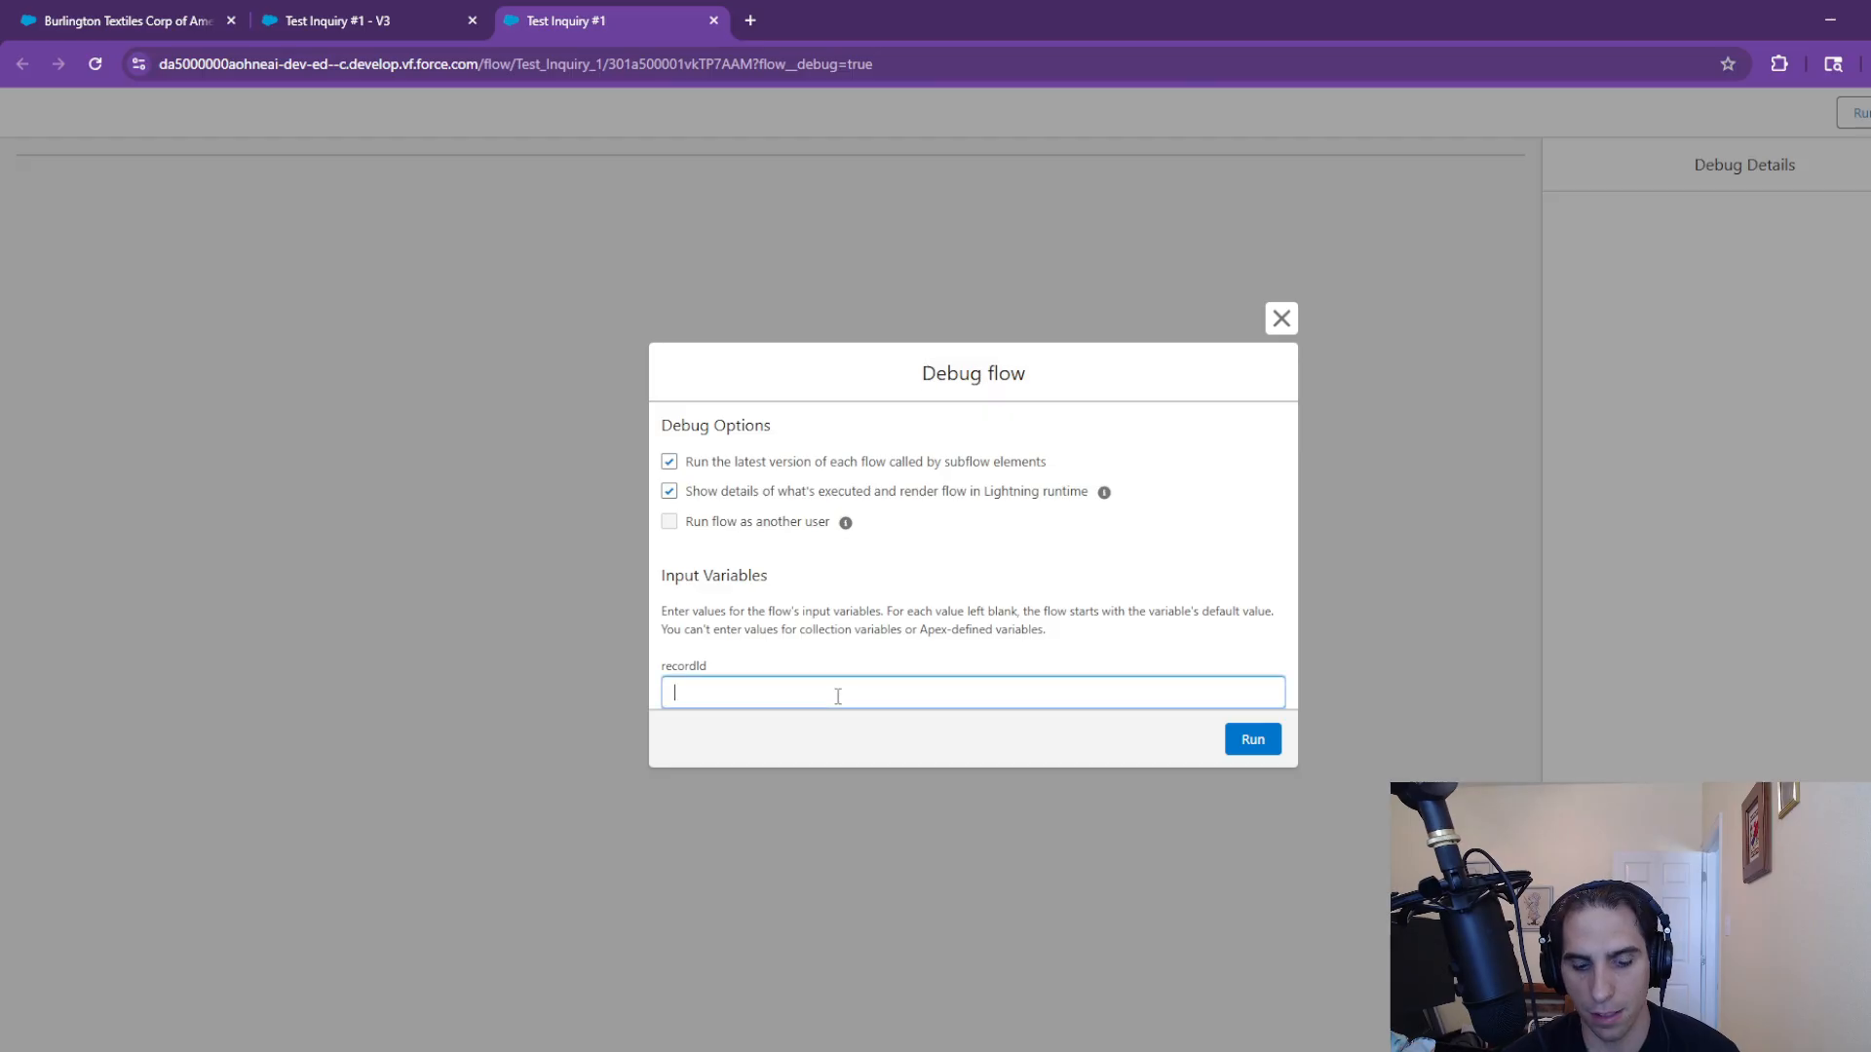
pyautogui.hotkey('ctrl', 'v')
pyautogui.click(1253, 742)
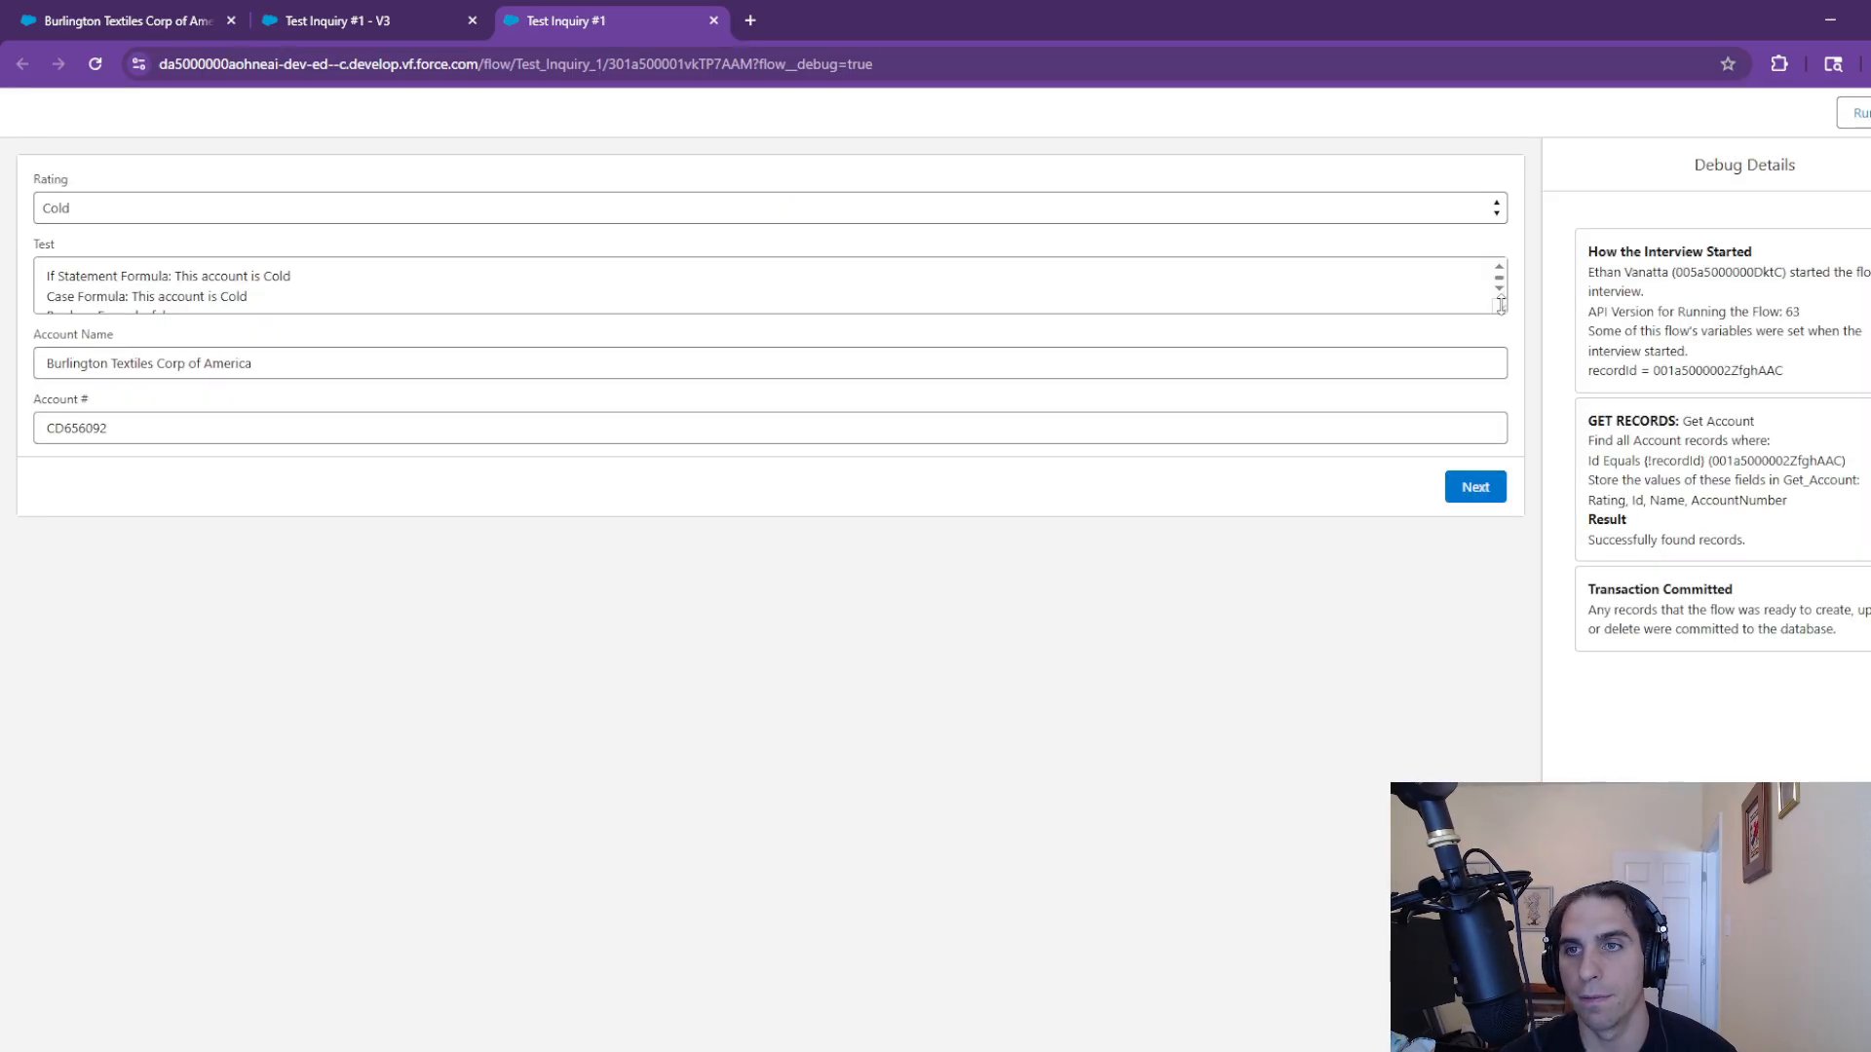
# Enlarge the Test text area and compare the IF, CASE and Boolean formula results
pyautogui.moveTo(1501, 305); pyautogui.dragTo(1426, 412)
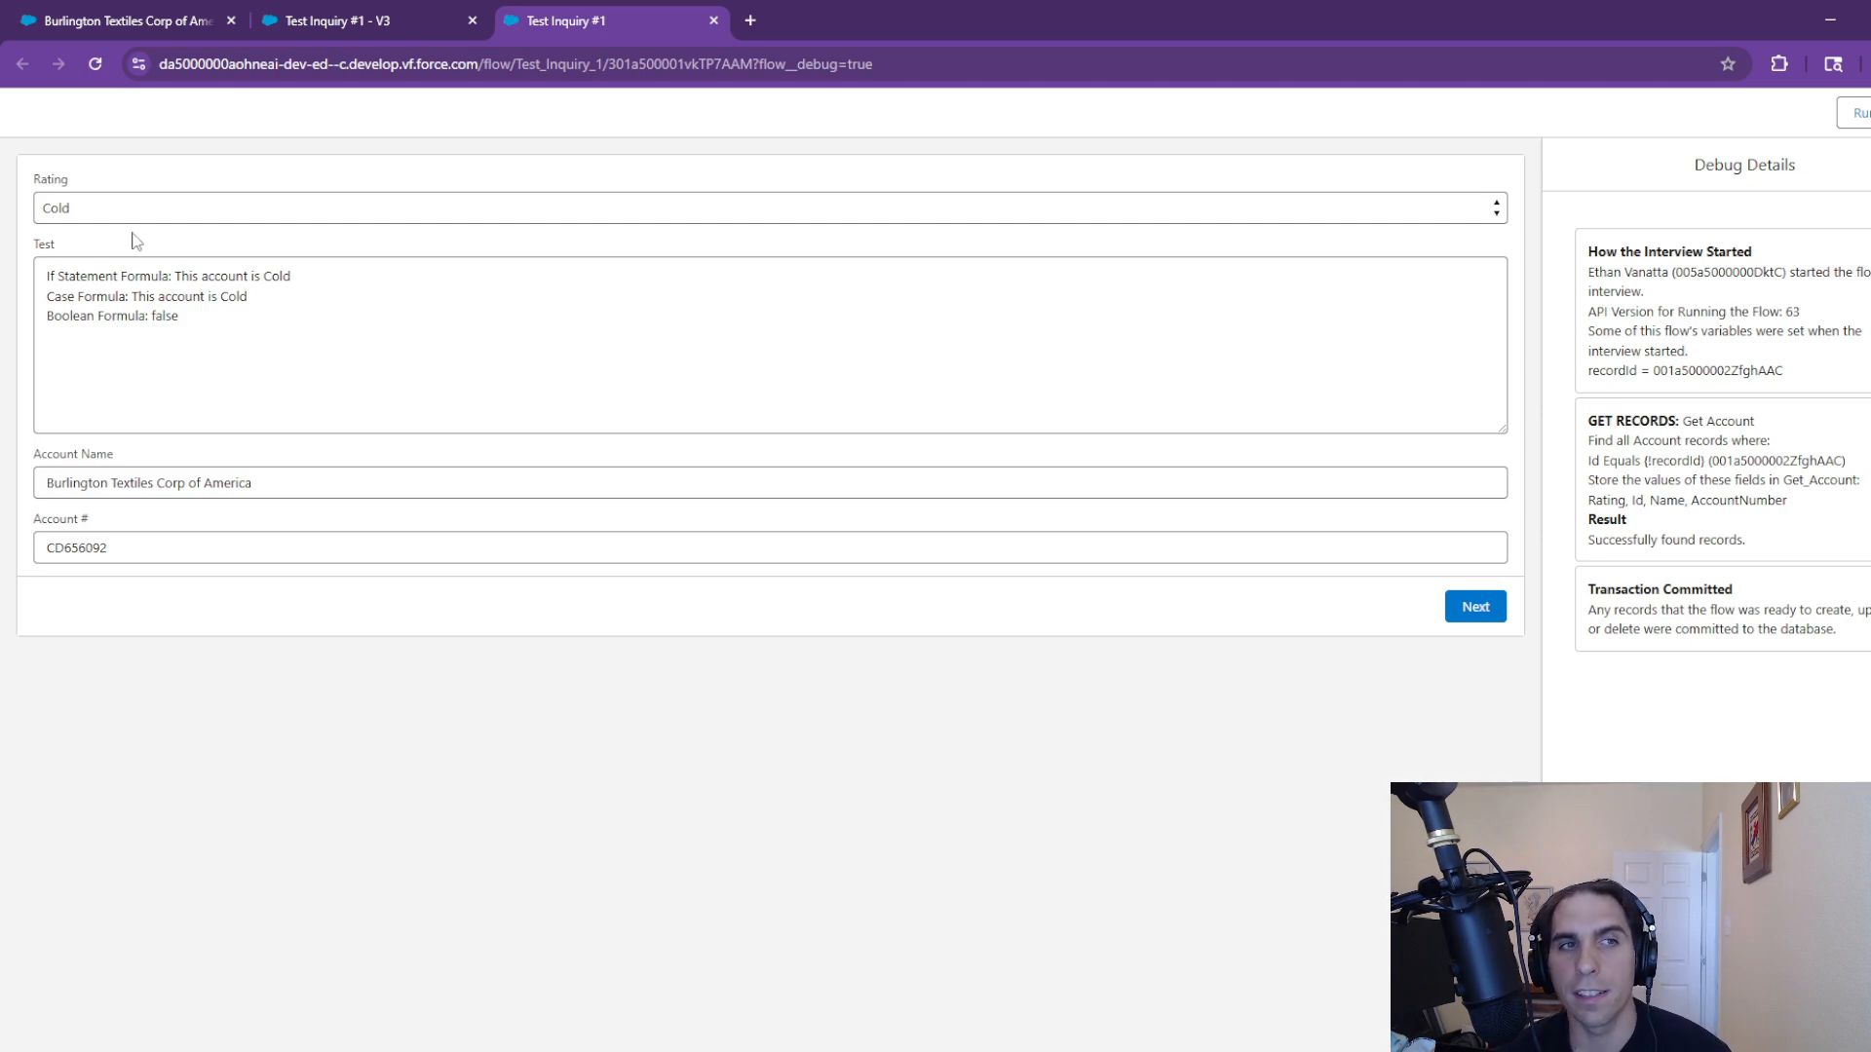
pyautogui.moveTo(44, 297); pyautogui.dragTo(266, 292)
pyautogui.click(265, 294)
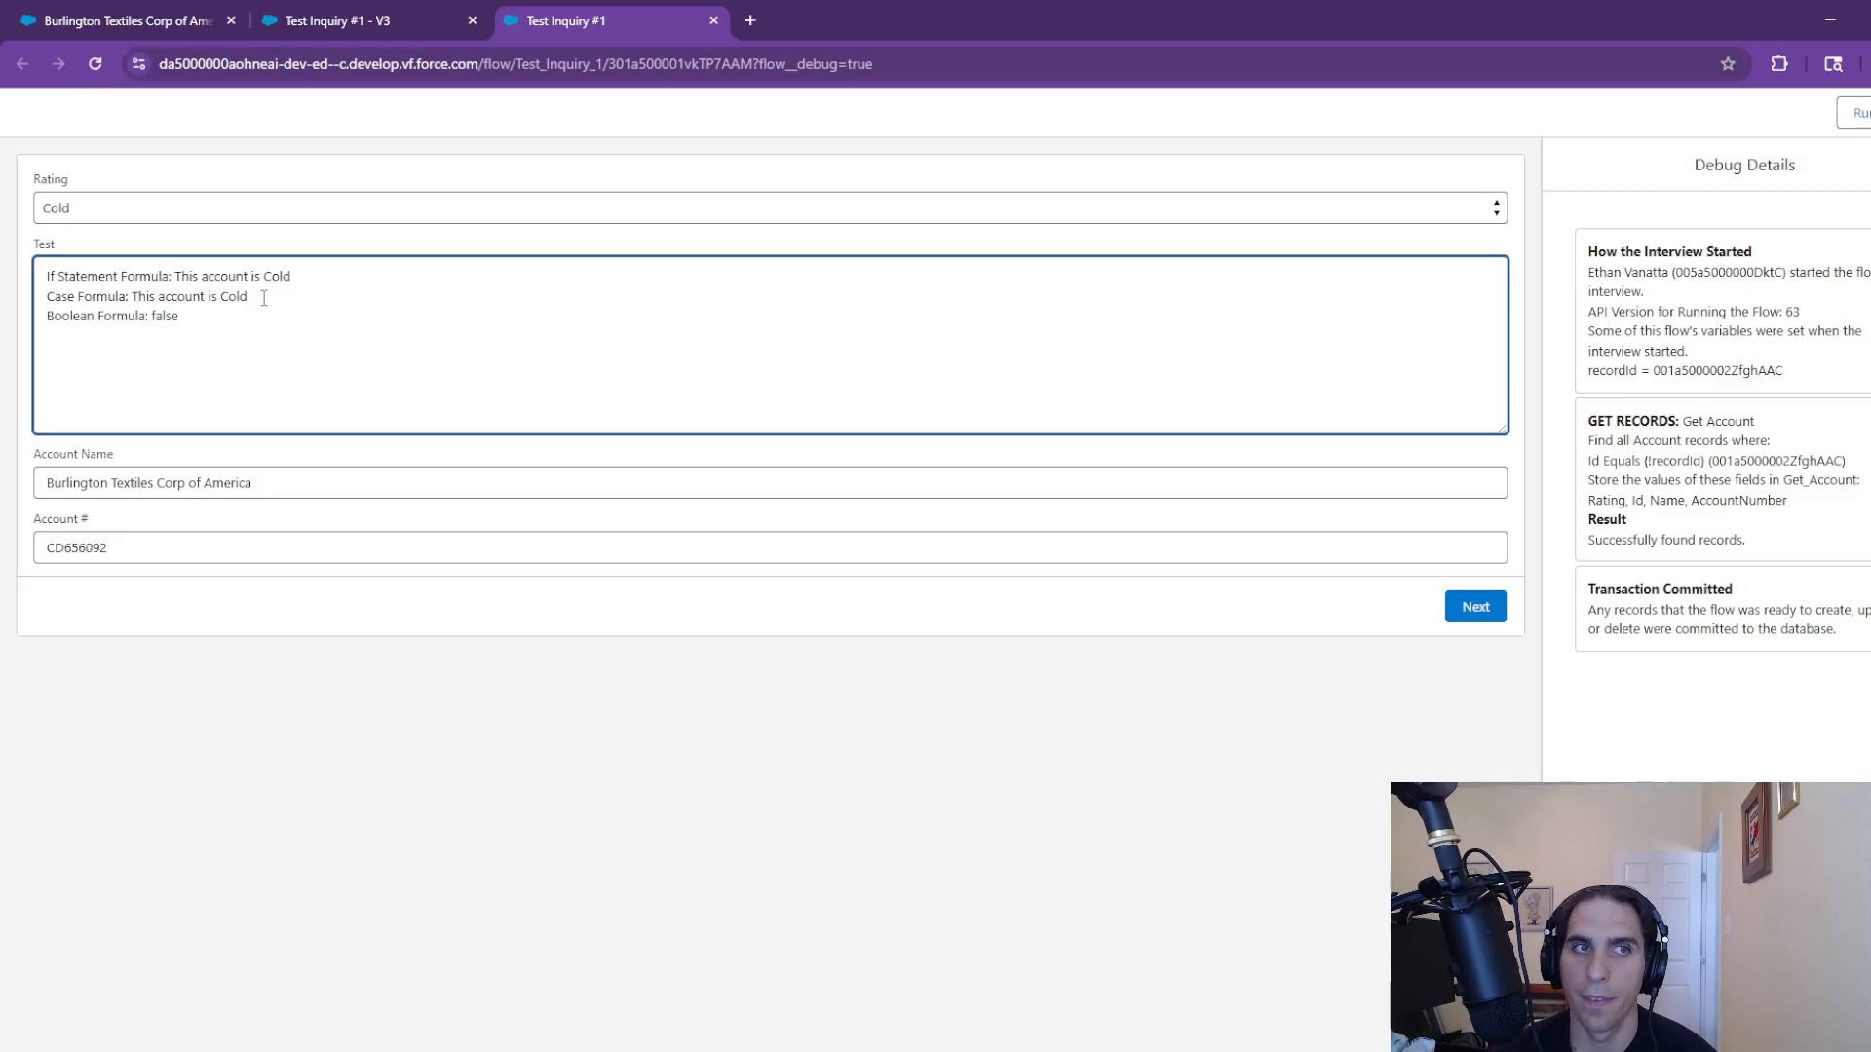
# Set the account's Rating to Warm, finish the flow interview and run it again
pyautogui.click(238, 219)
pyautogui.click(141, 291)
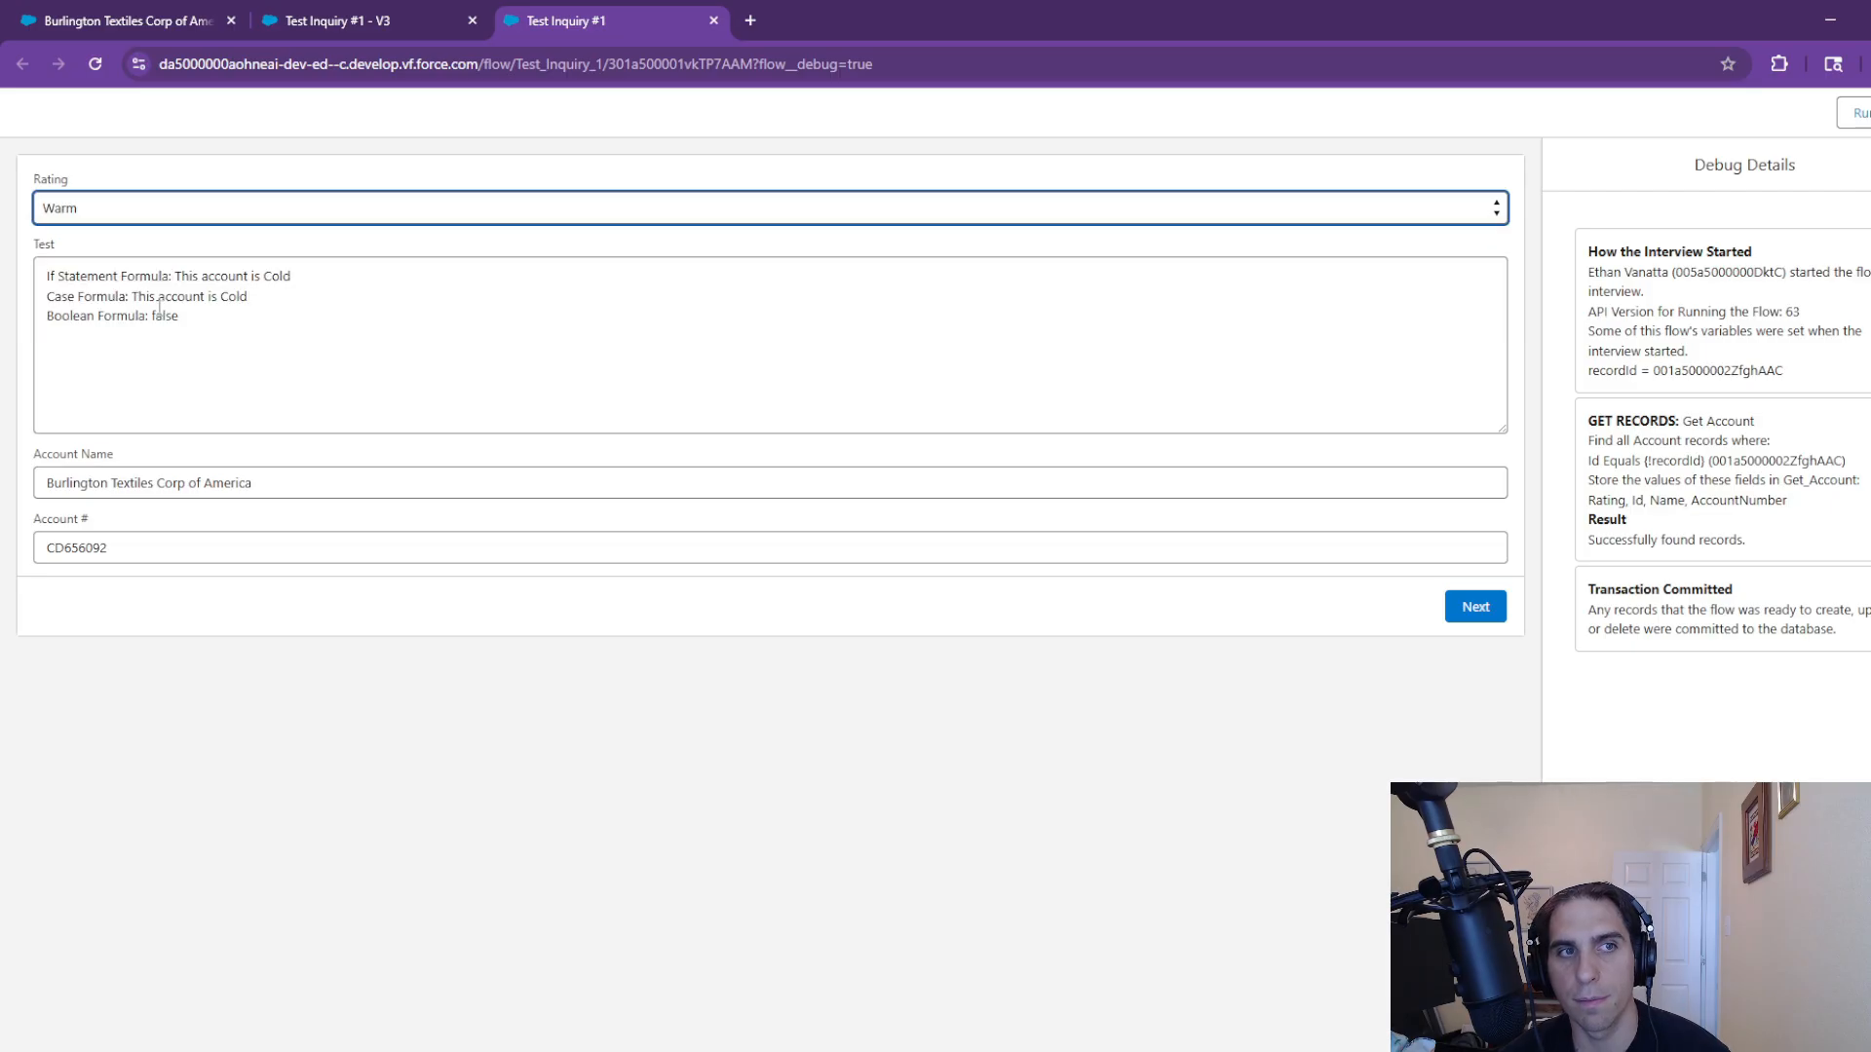
pyautogui.click(1471, 610)
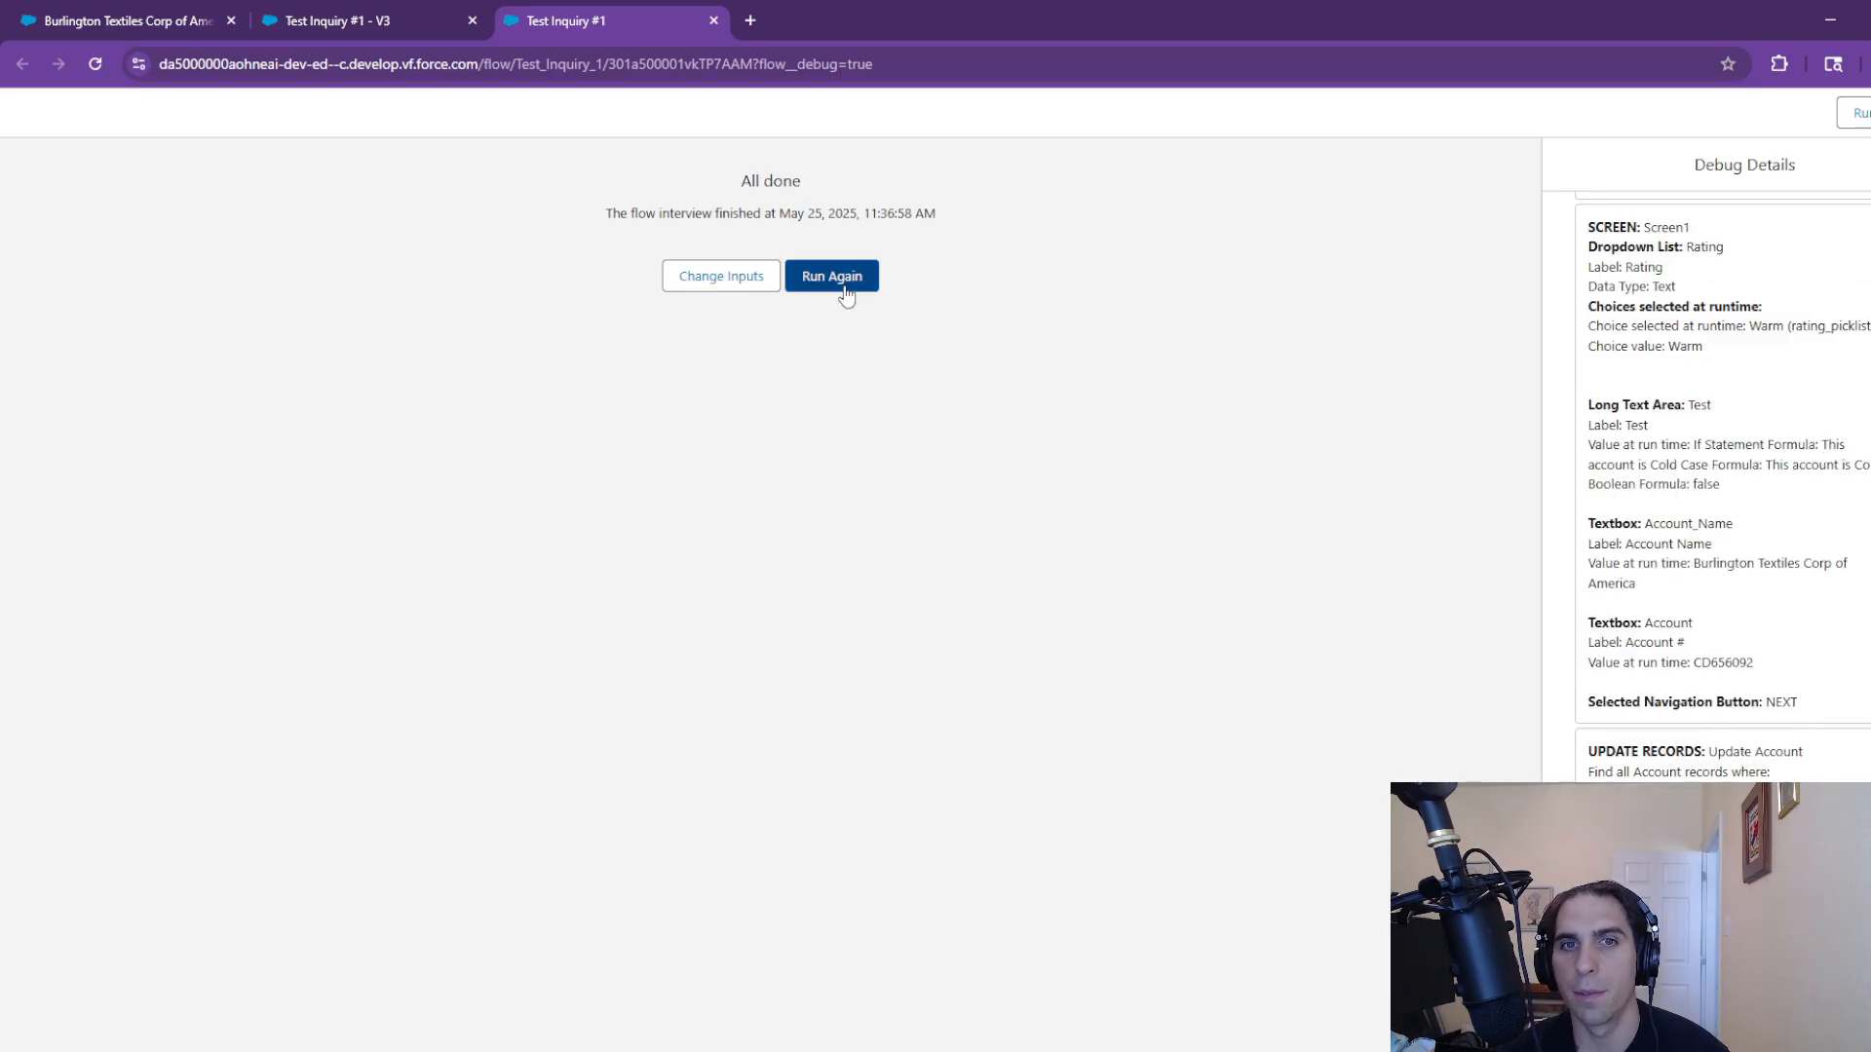
pyautogui.click(846, 295)
# Check the IF, CASE and Boolean formula results for the Warm rating in the enlarged Test area
pyautogui.moveTo(1501, 323); pyautogui.dragTo(1500, 400)
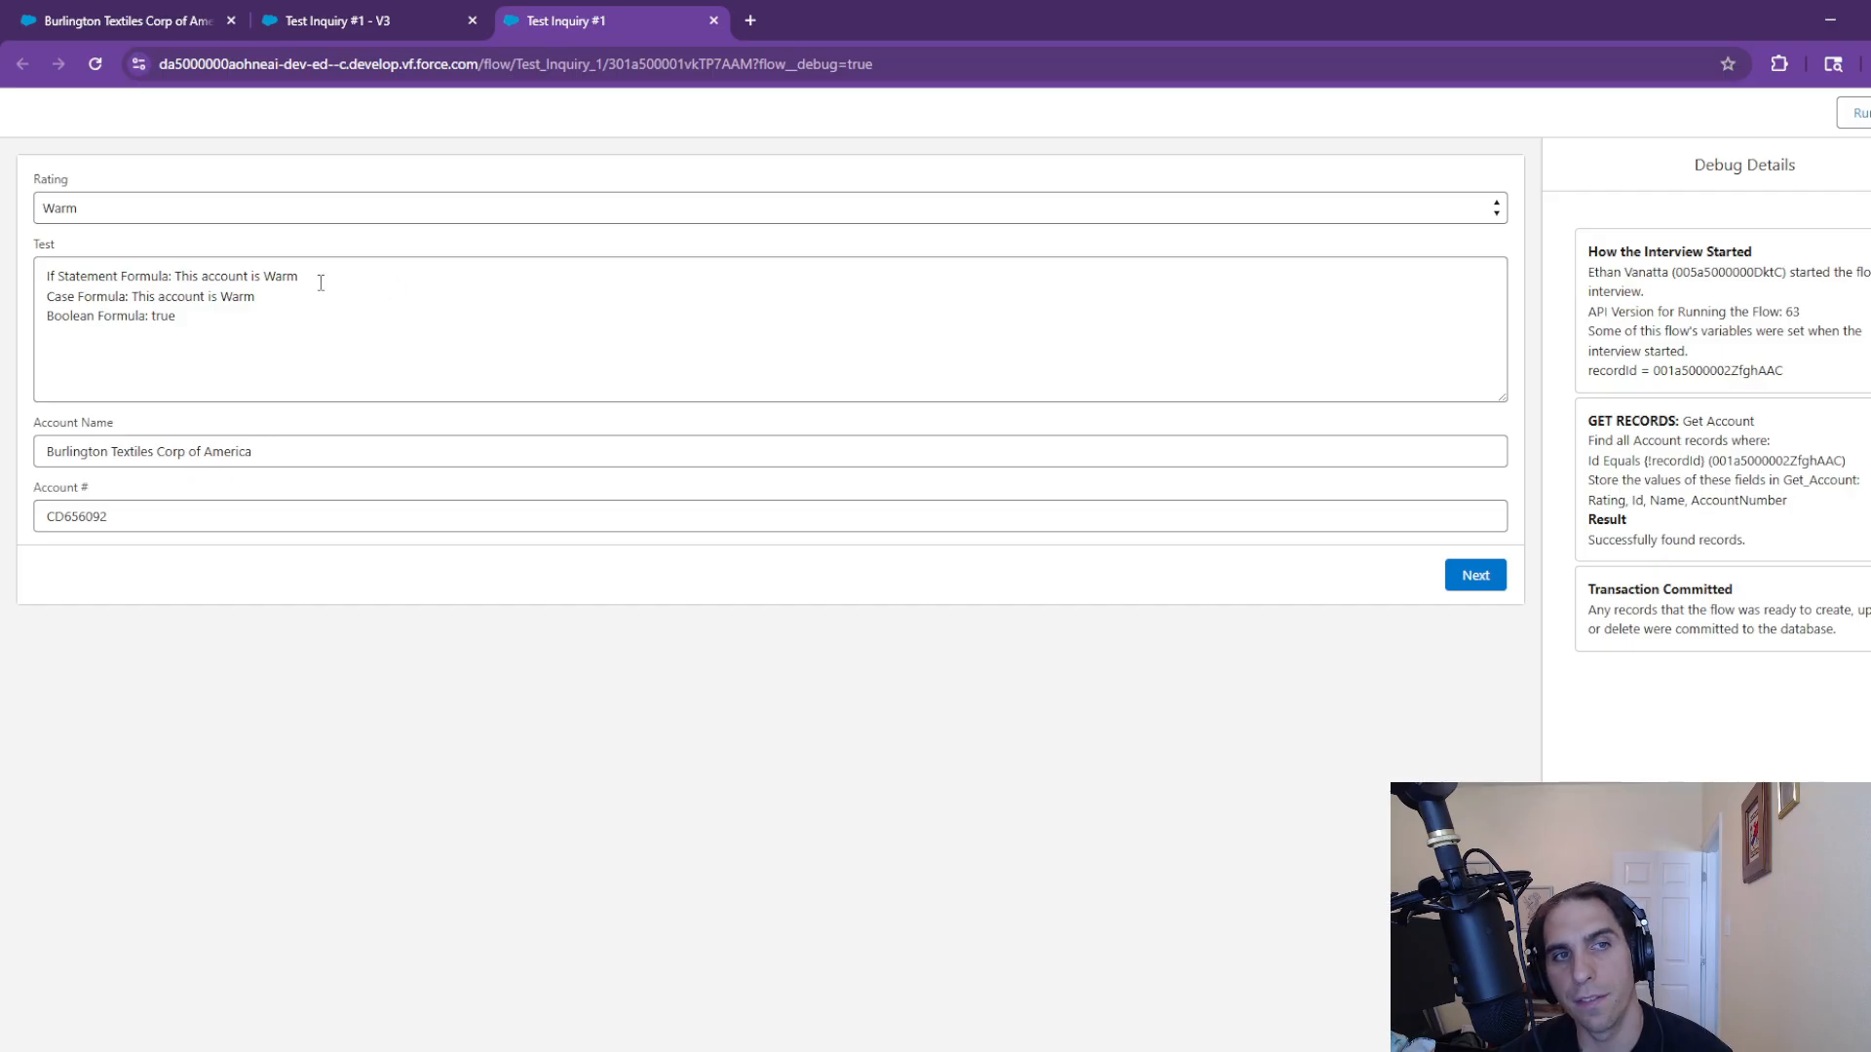
pyautogui.moveTo(259, 298); pyautogui.dragTo(152, 276)
pyautogui.click(171, 319)
# Set the account's Rating to Hot, finish the interview, and rerun the flow to check the formula results
pyautogui.click(227, 209)
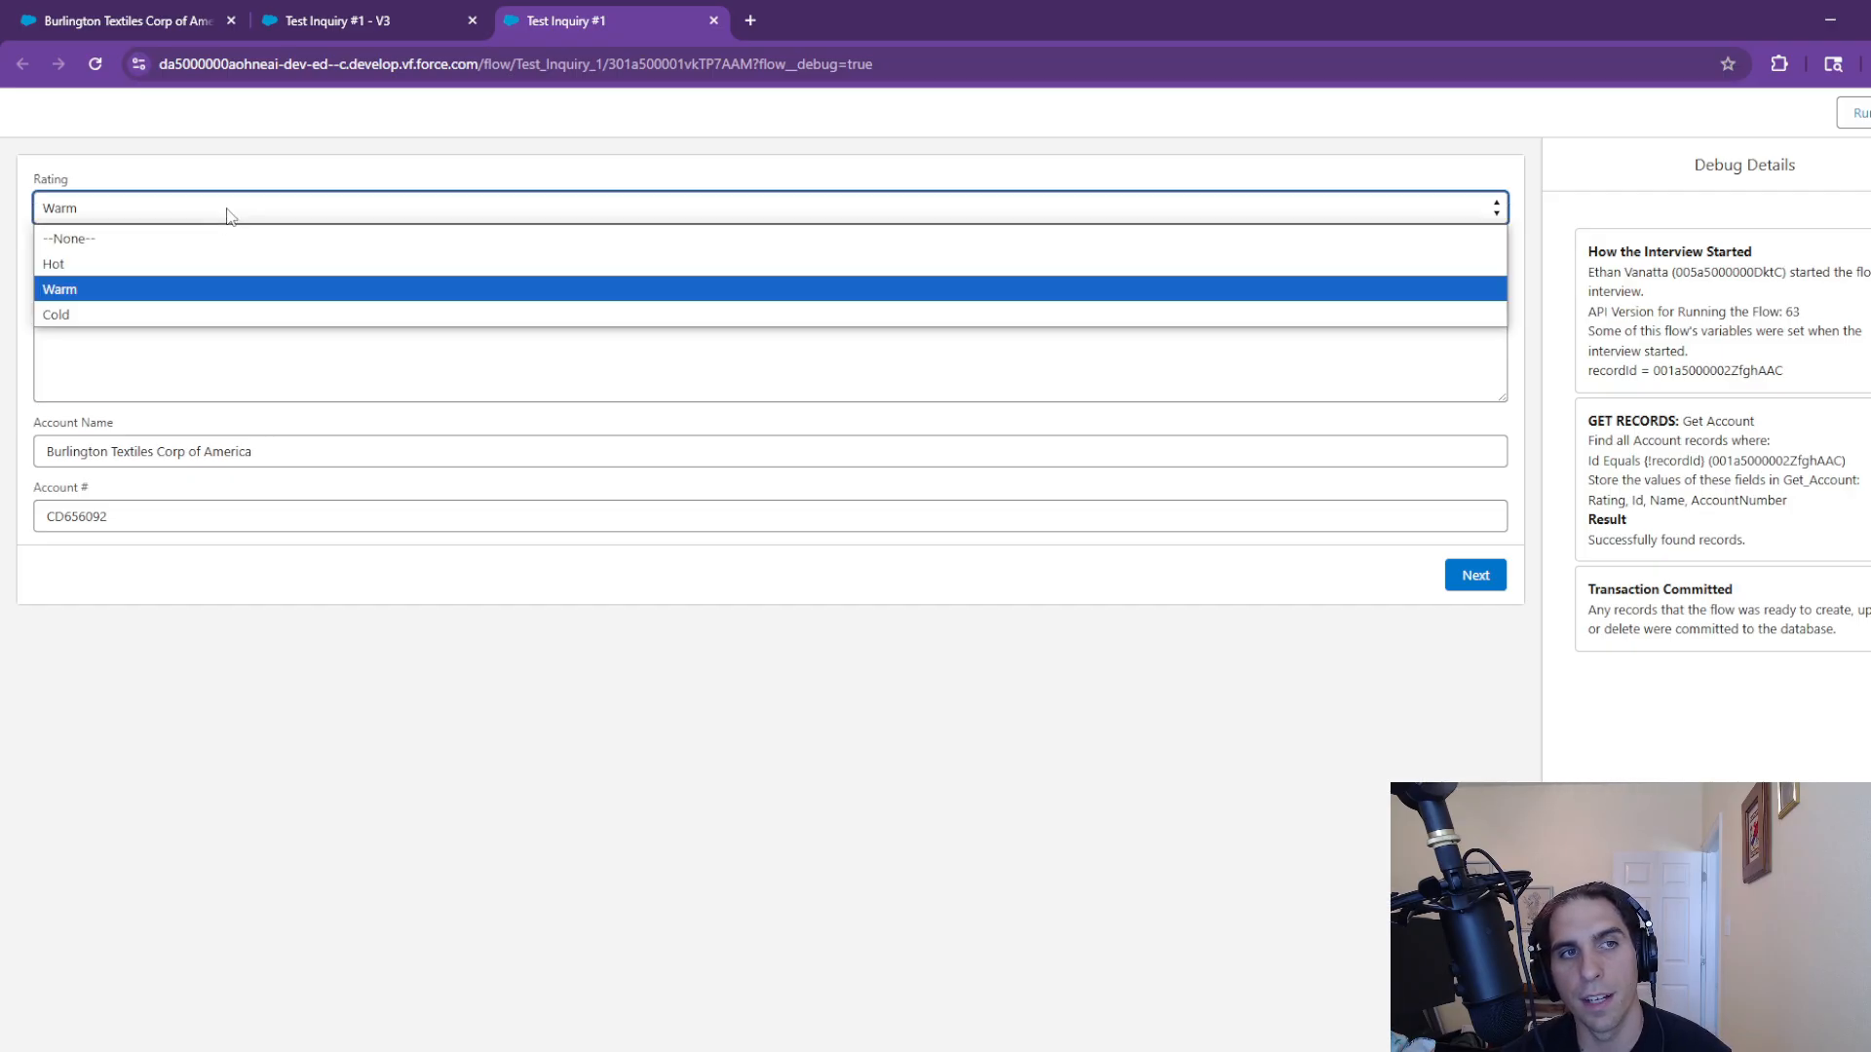
pyautogui.click(146, 264)
pyautogui.click(1475, 577)
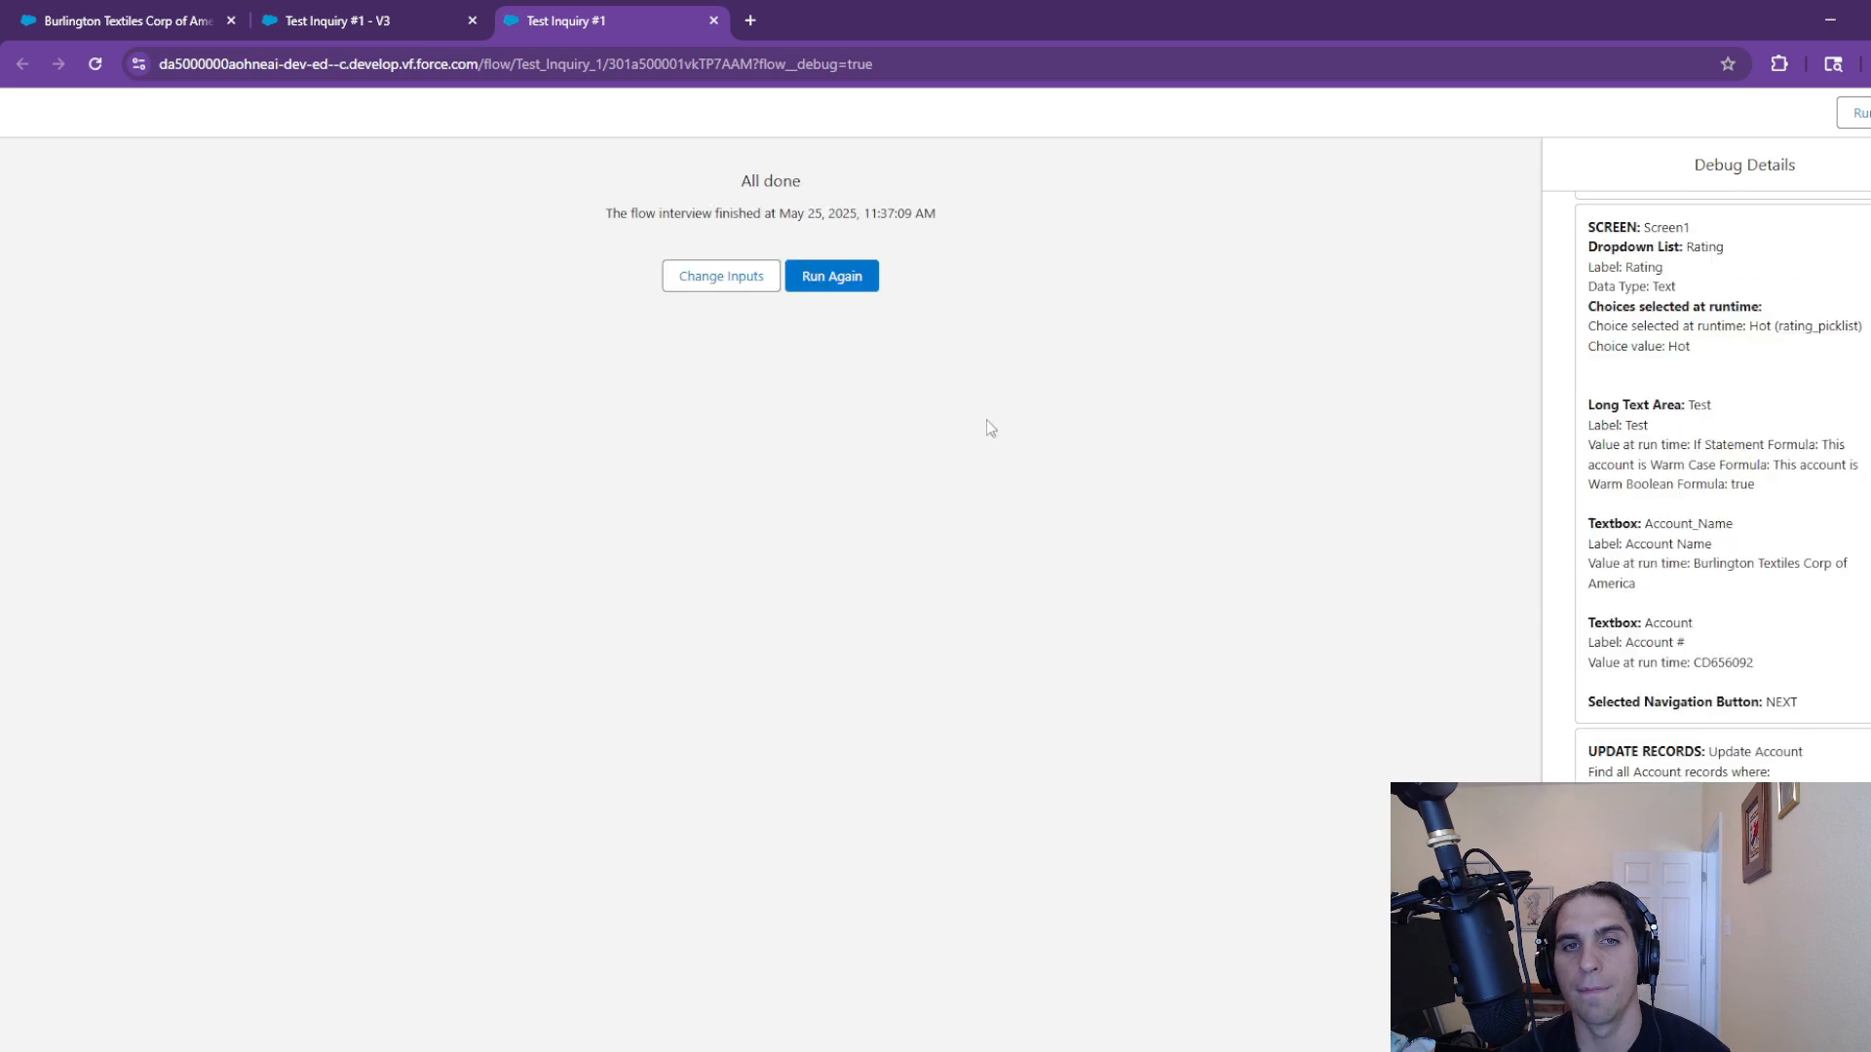
pyautogui.click(868, 283)
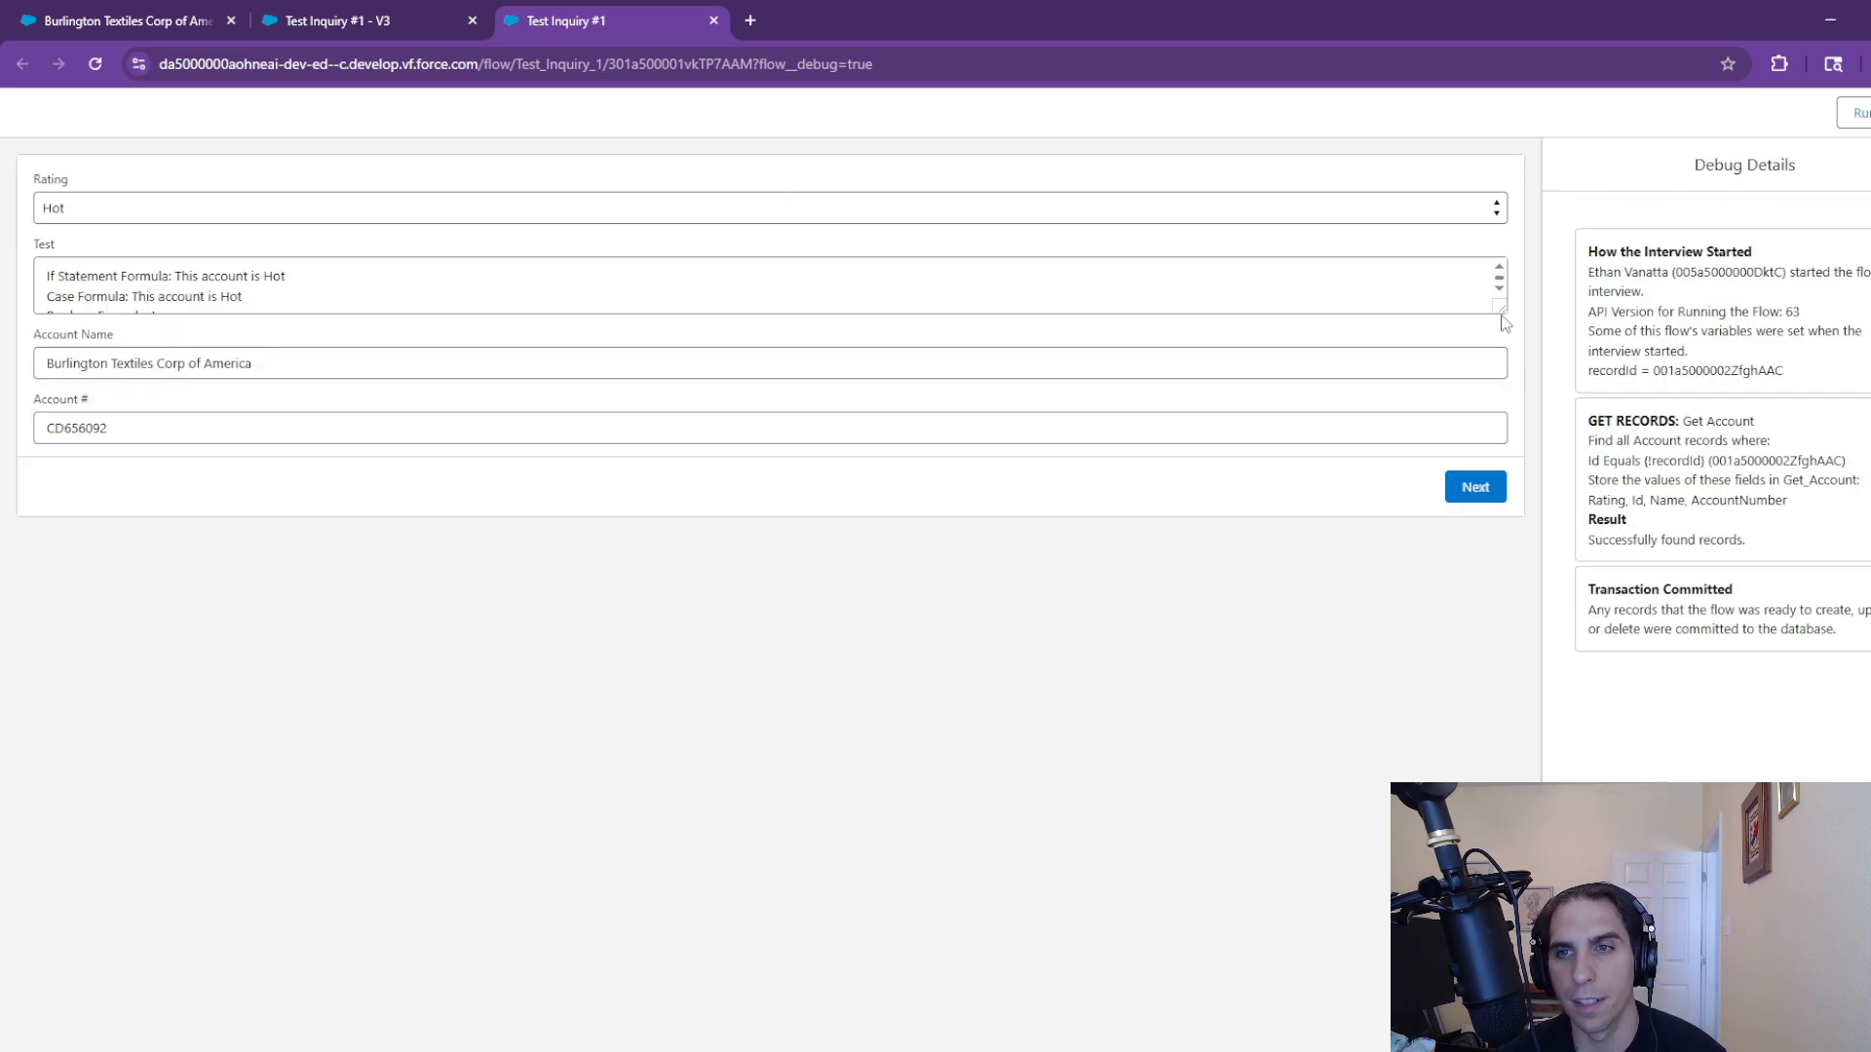
pyautogui.moveTo(1501, 317); pyautogui.dragTo(1501, 395)
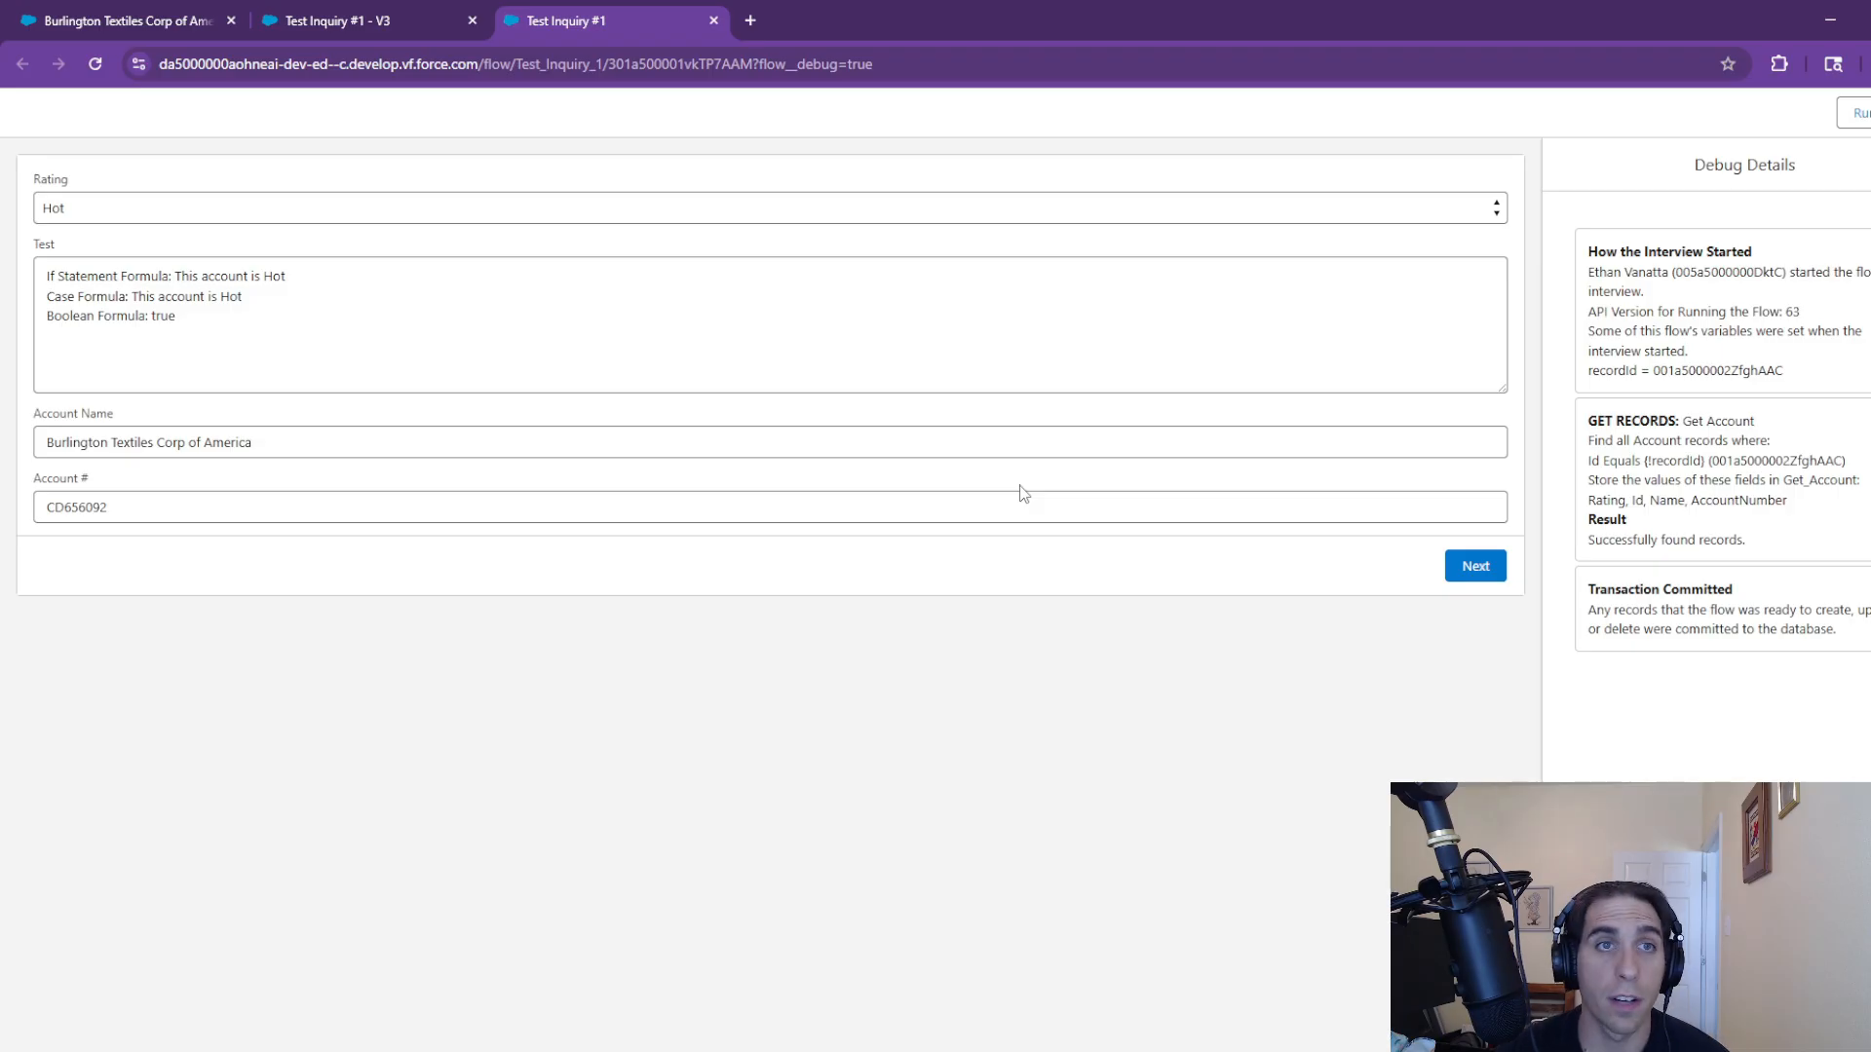
# Return to the flow in Flow Builder and add a Decision element after Update Account with a second condition row
pyautogui.click(419, 17)
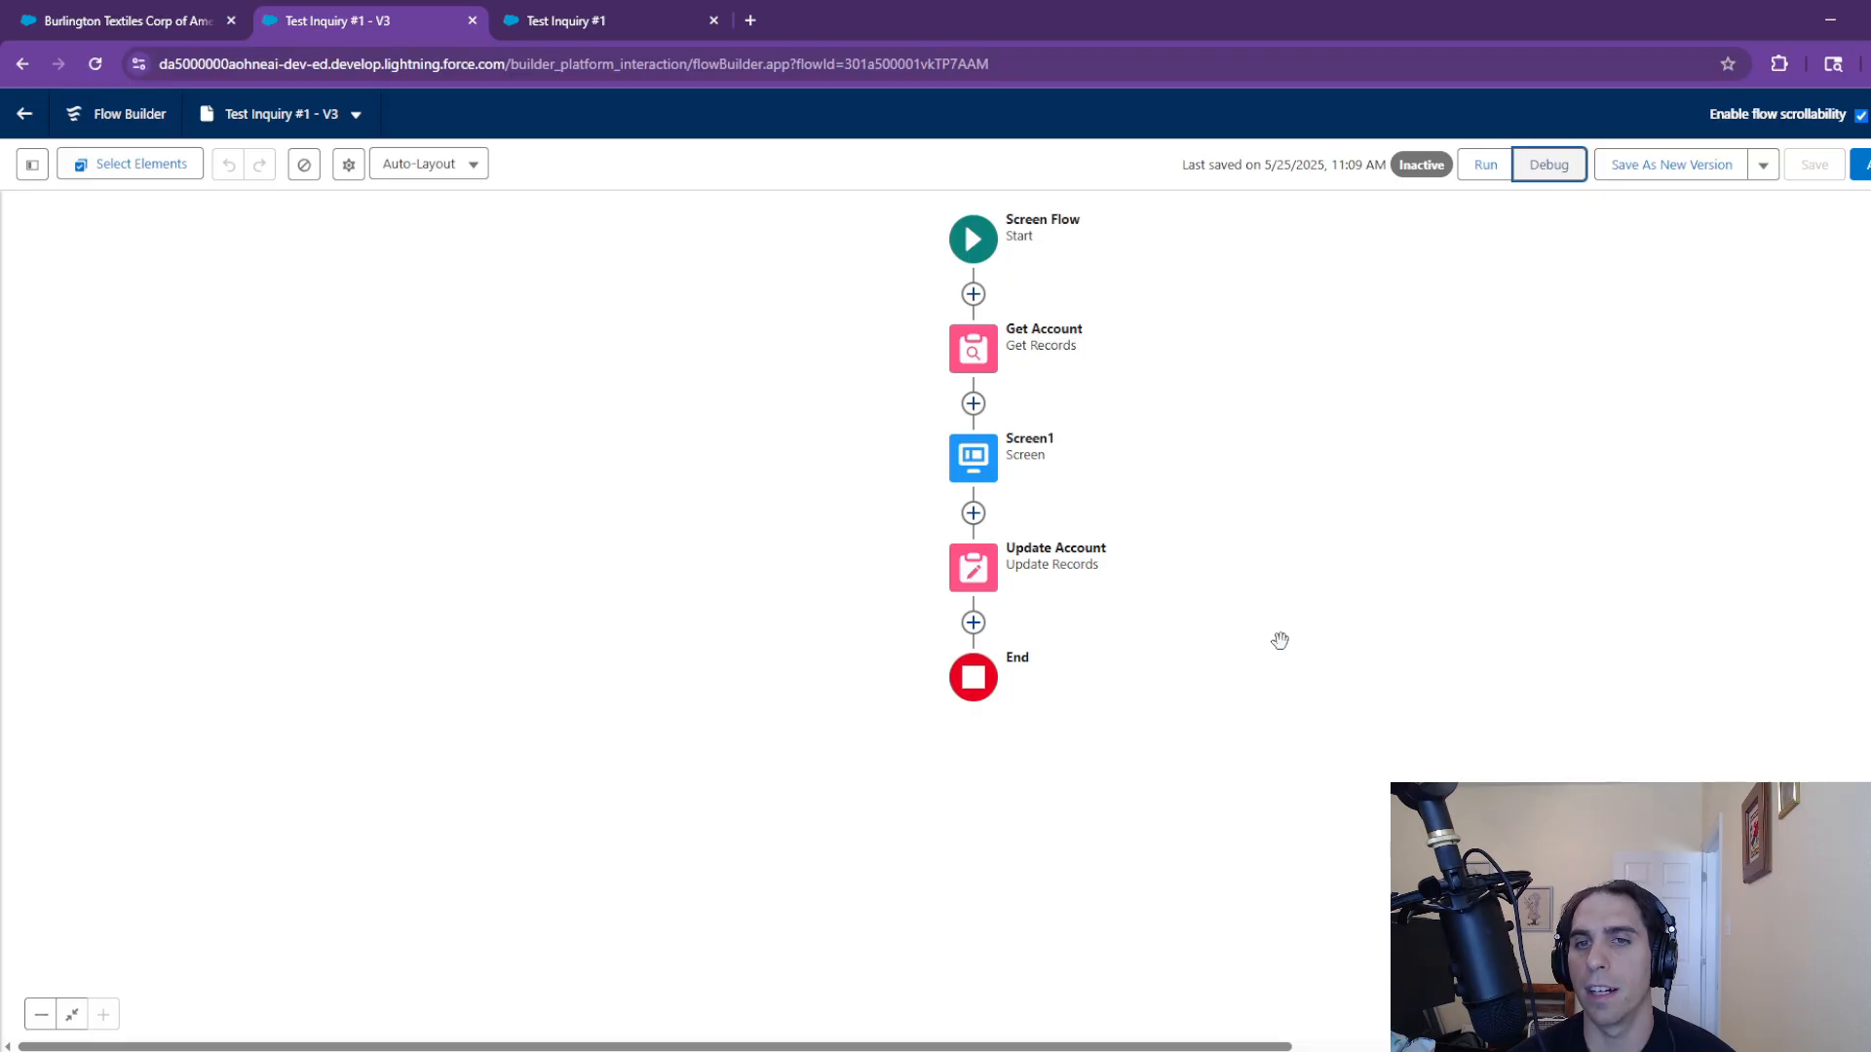
pyautogui.click(973, 622)
pyautogui.scroll(-3, 972, 897)
pyautogui.click(884, 791)
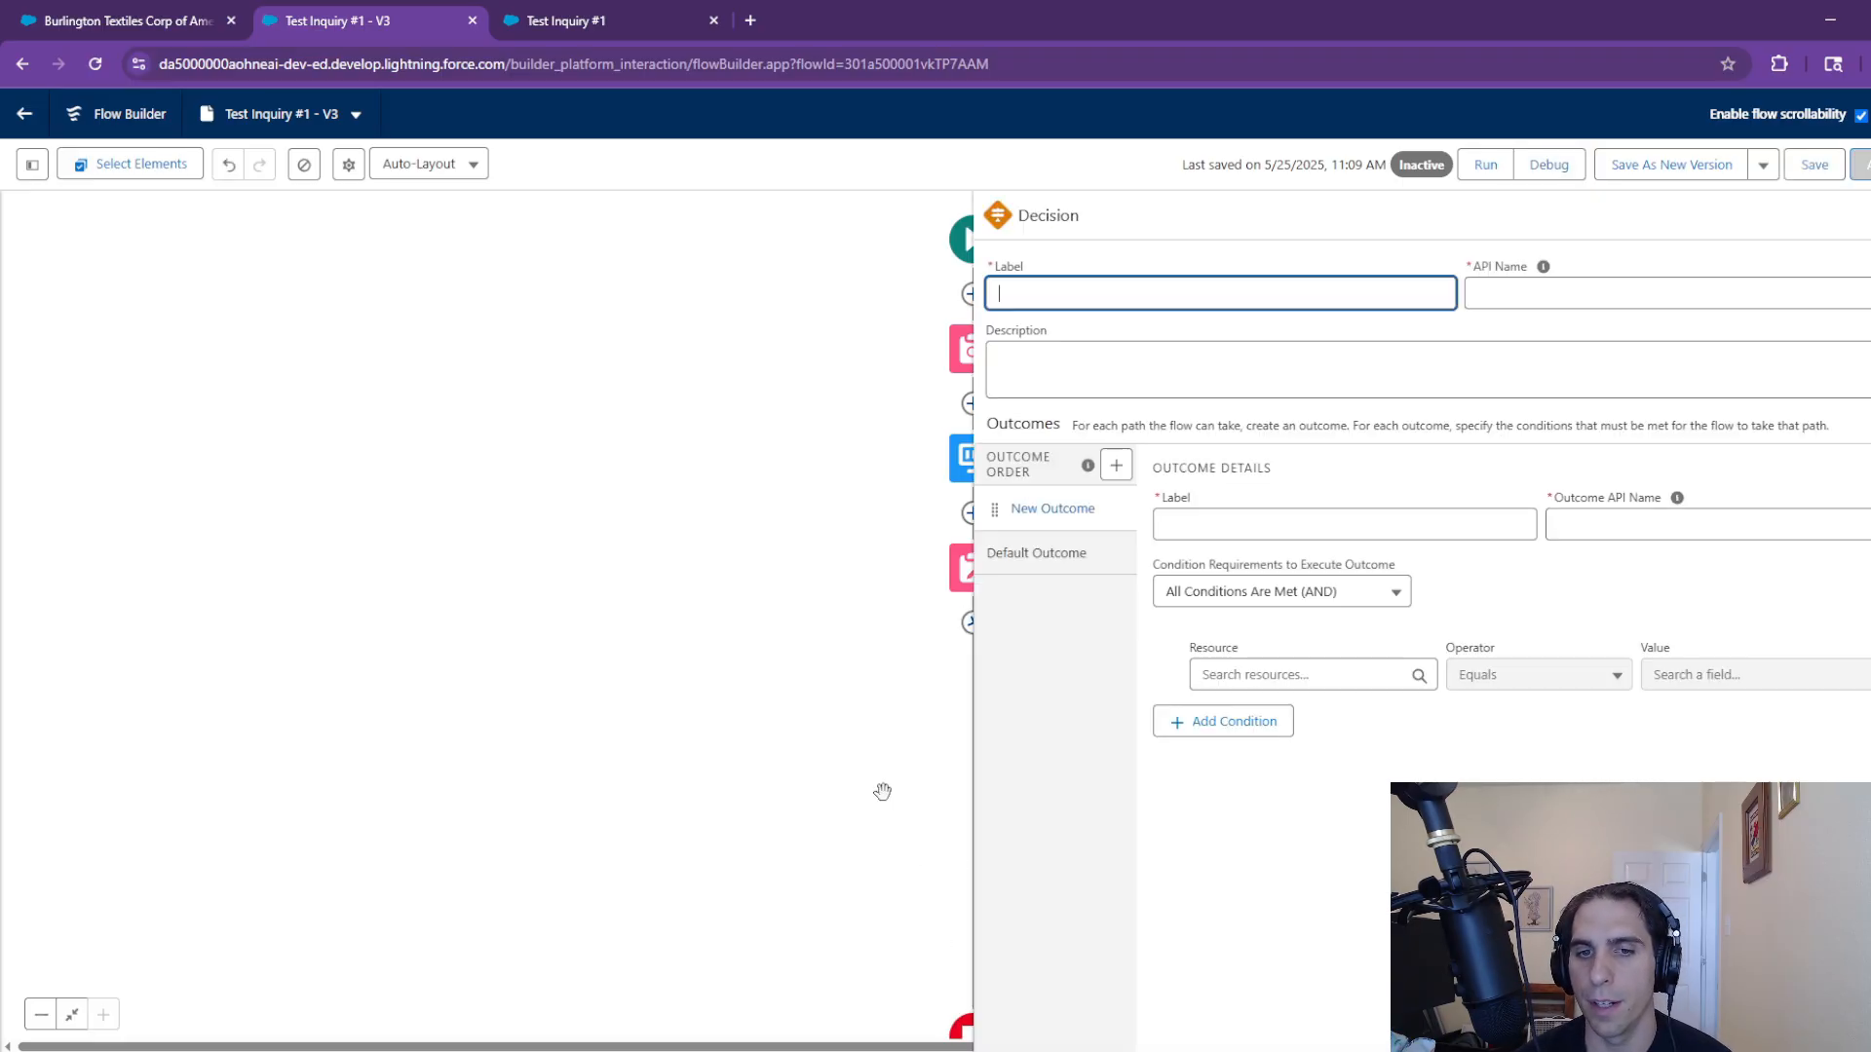
pyautogui.click(1233, 723)
pyautogui.click(1243, 738)
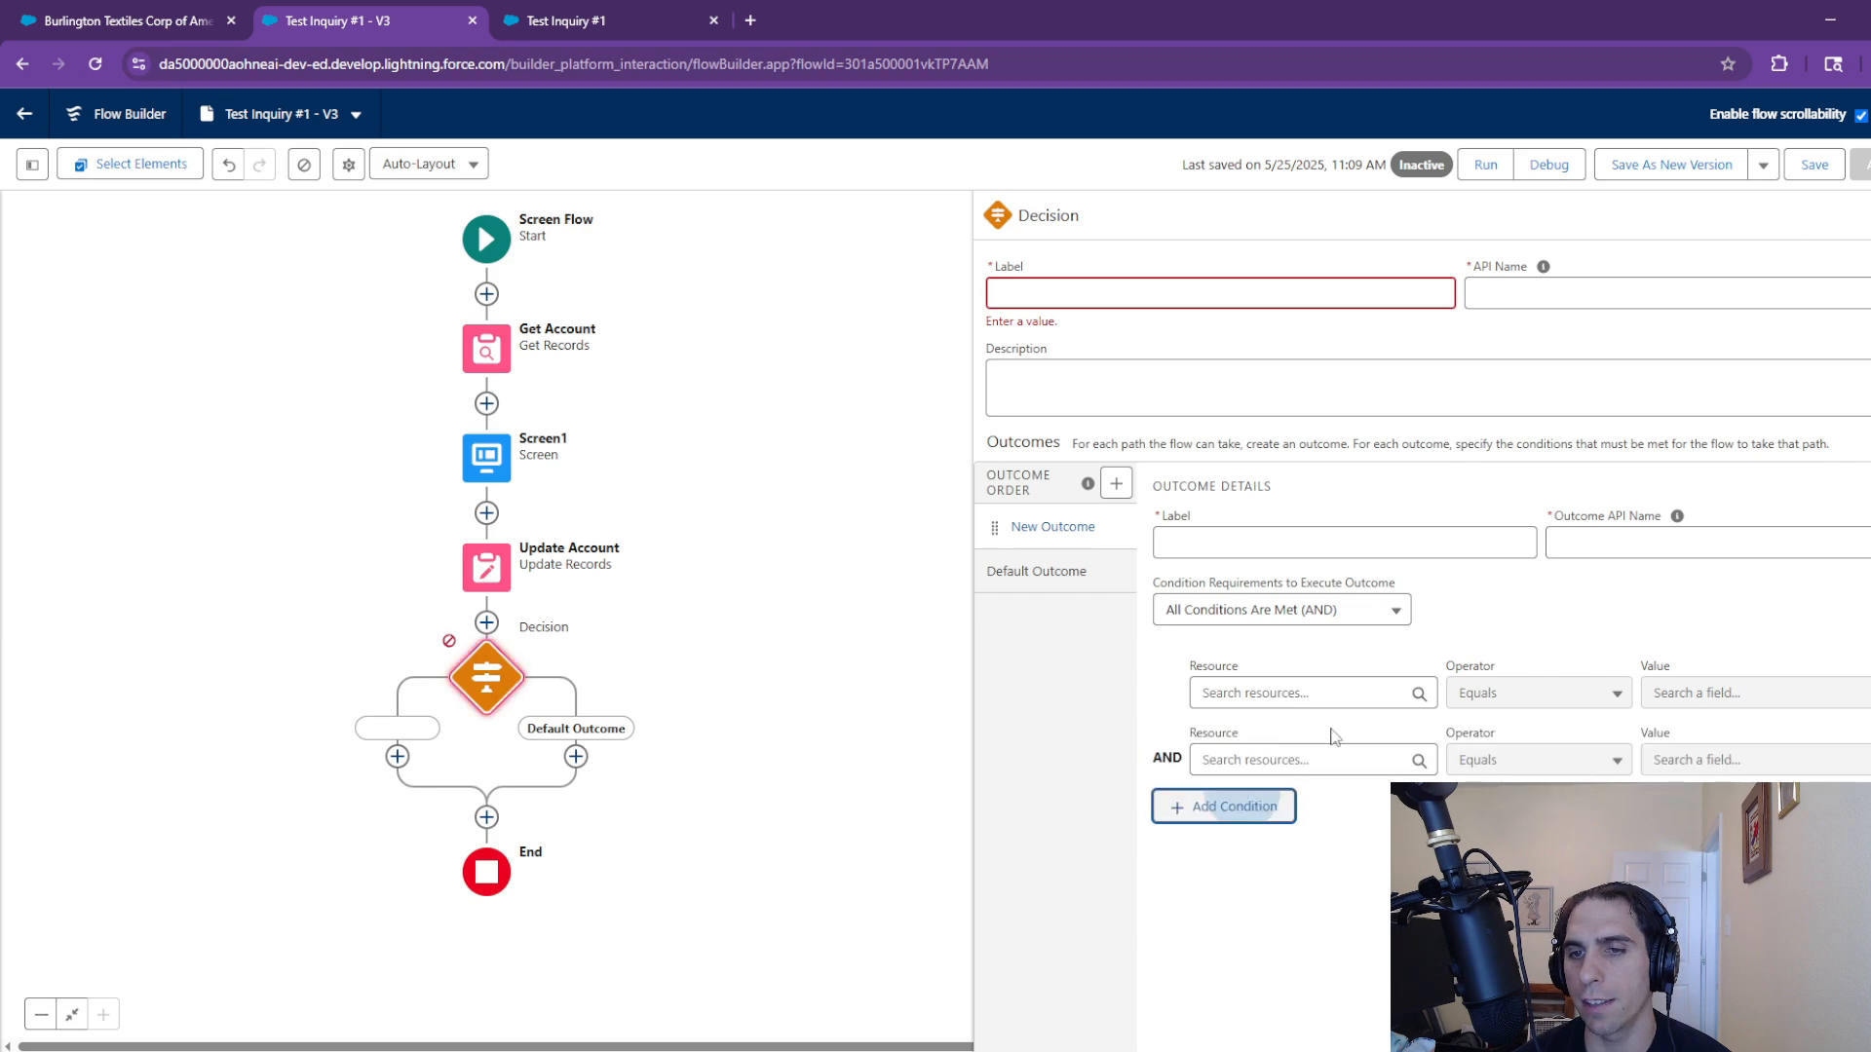